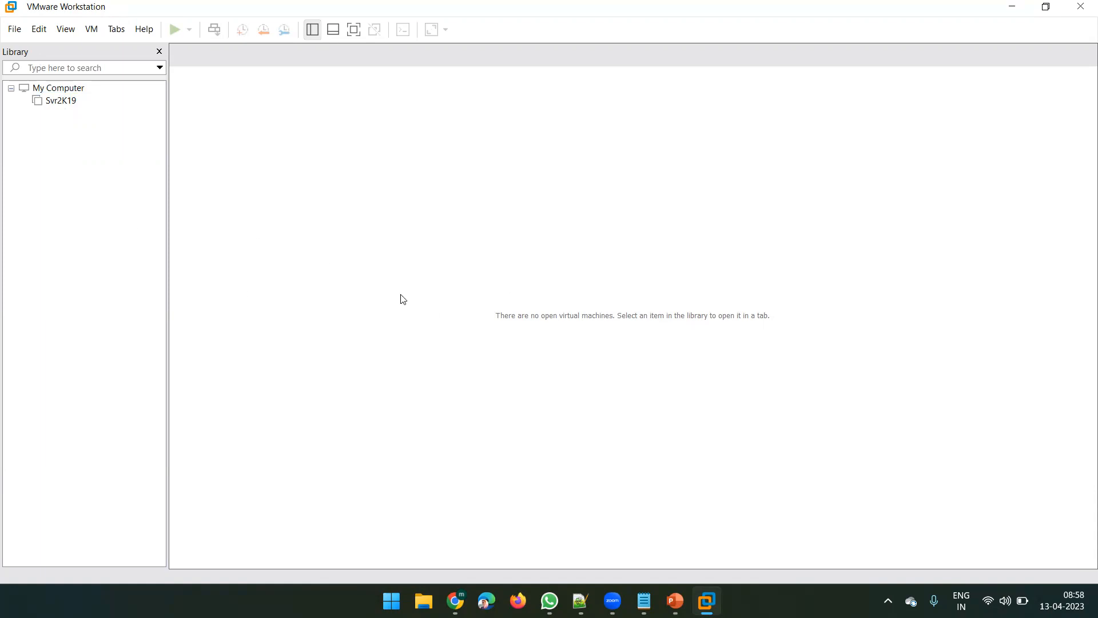
# Check the installed VMware Workstation product name and version in the program's About information, closing it when done.
pyautogui.click(144, 29)
pyautogui.click(202, 173)
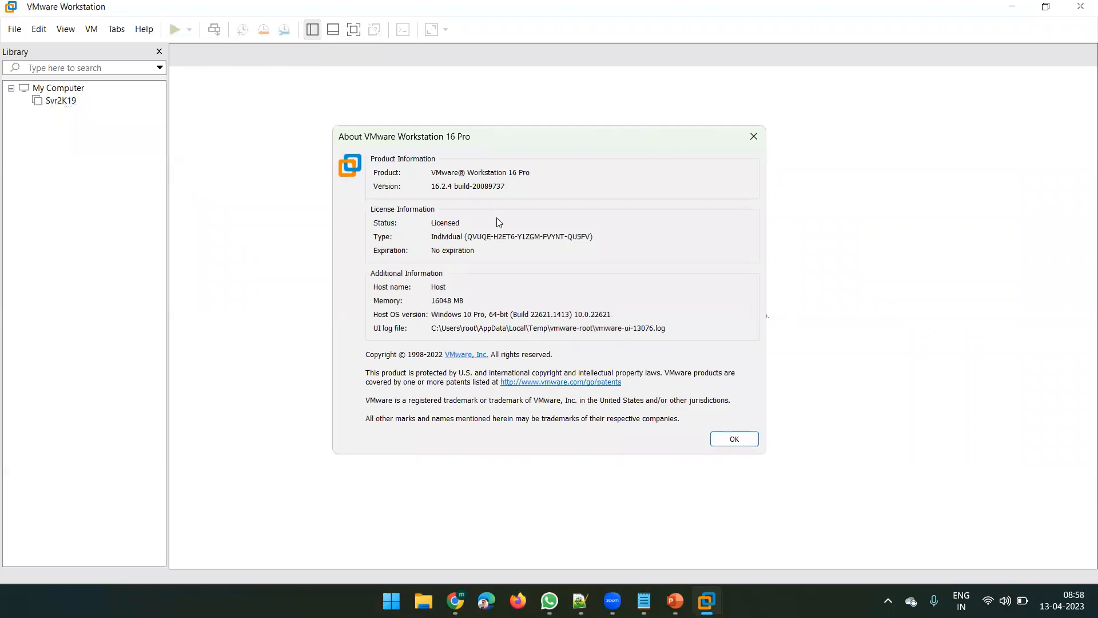
pyautogui.doubleClick(496, 173)
pyautogui.doubleClick(457, 173)
pyautogui.doubleClick(502, 173)
pyautogui.doubleClick(439, 172)
pyautogui.click(753, 136)
# Switch to Chrome, search Google for "vmware workstation pro download" and open VMware's official download page.
pyautogui.click(455, 600)
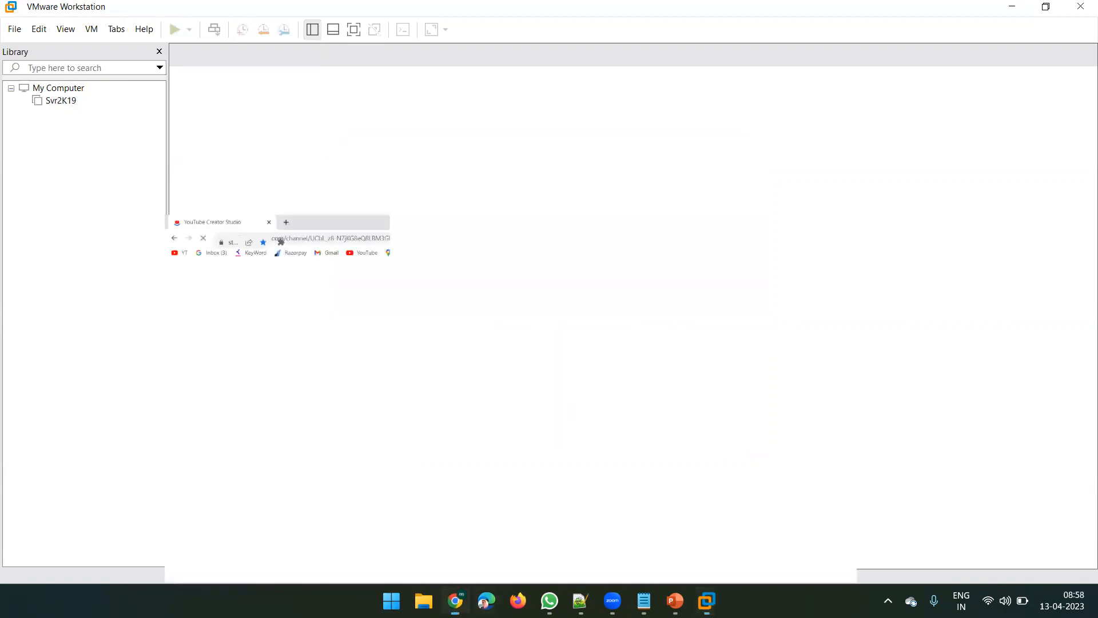
pyautogui.click(192, 12)
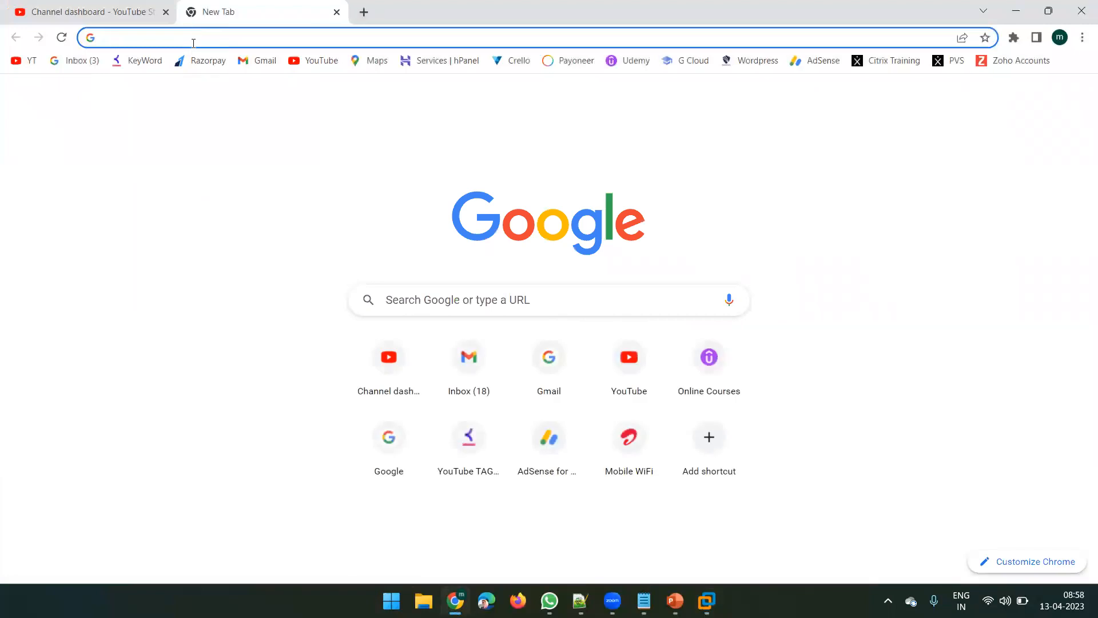
pyautogui.write('vmware wo')
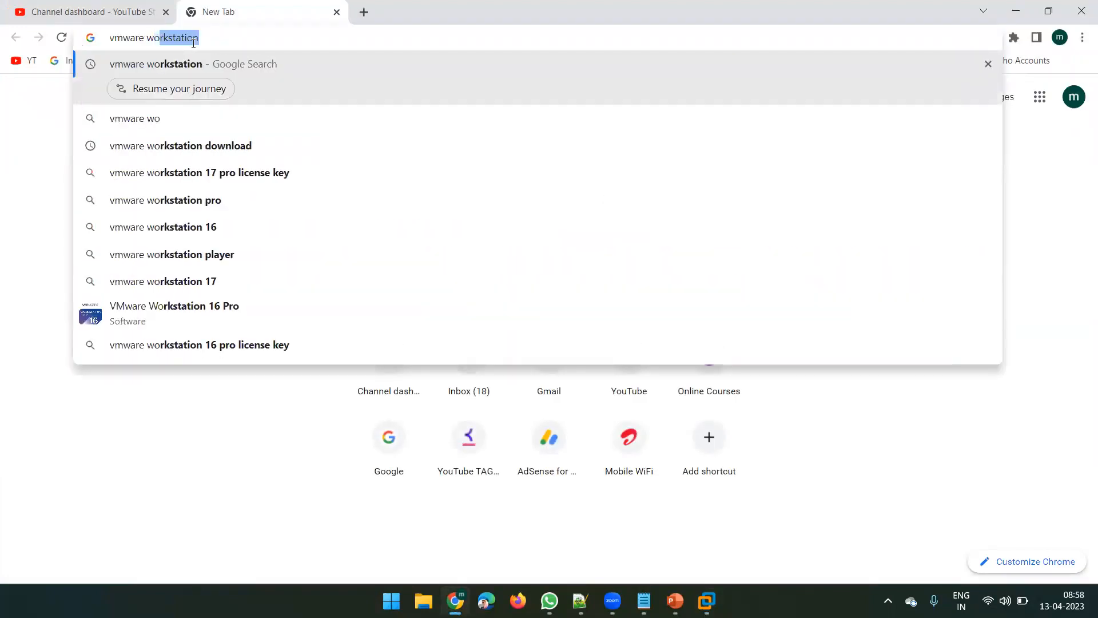
pyautogui.write('rkstation pr')
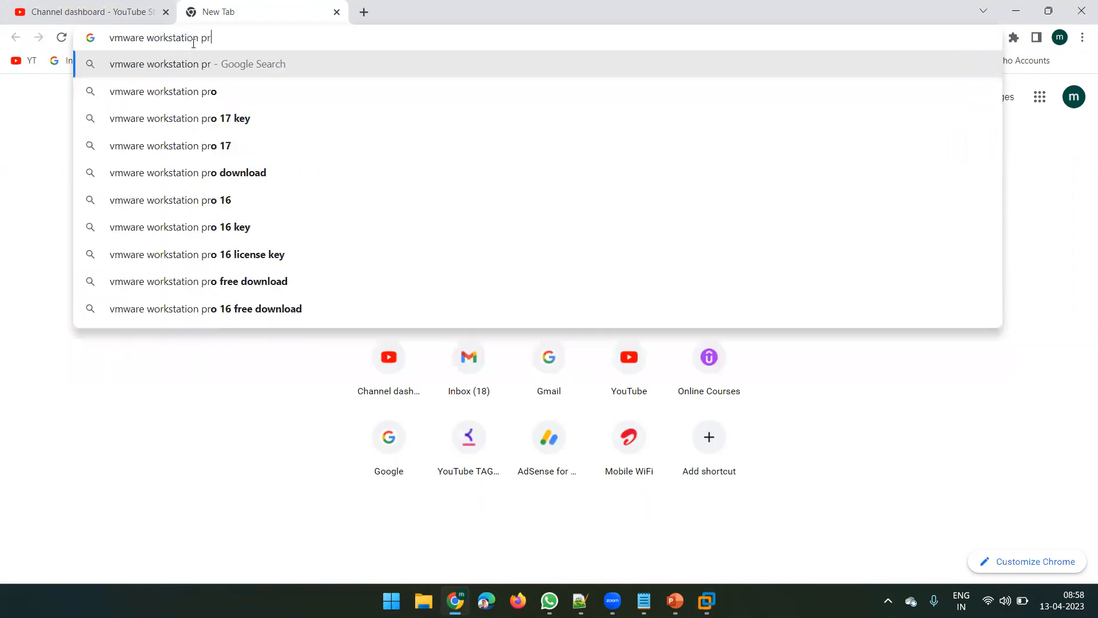
pyautogui.write('o download')
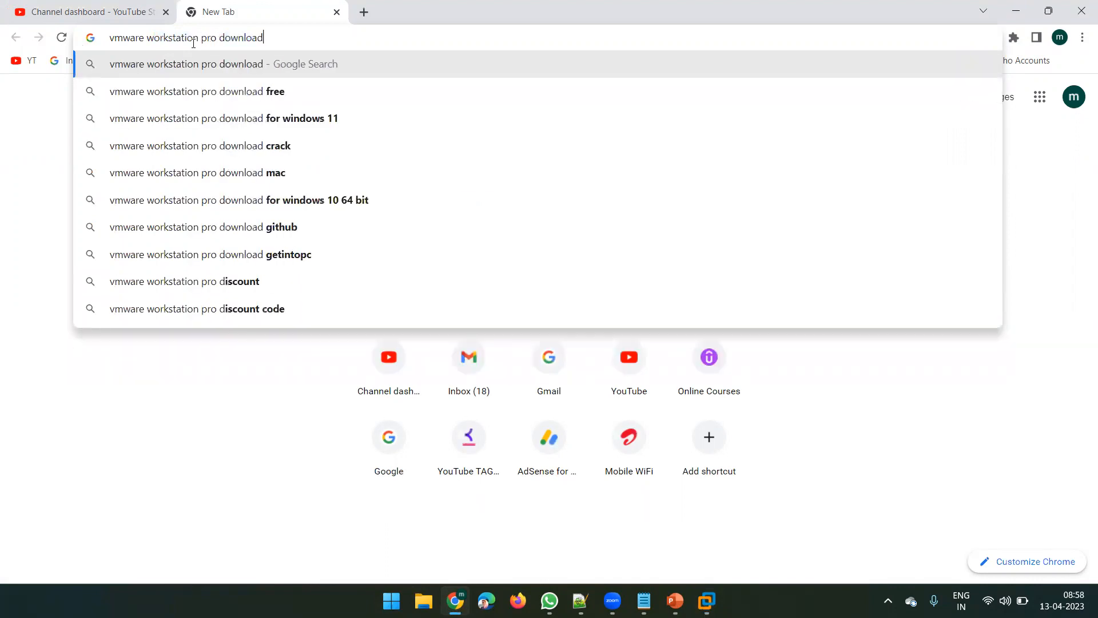
pyautogui.press('Return')
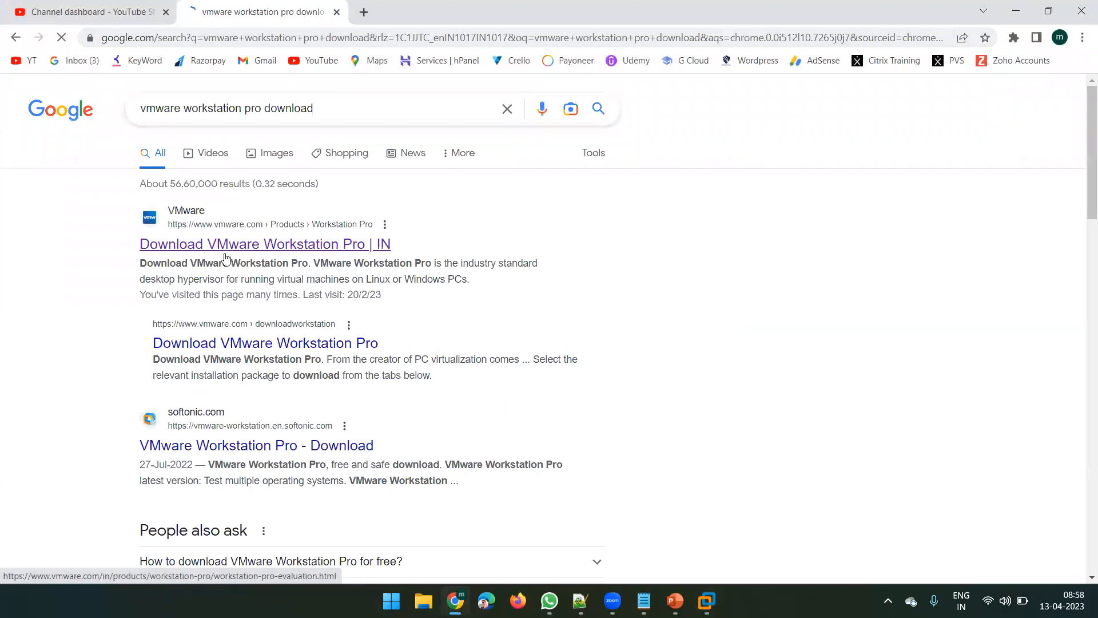
pyautogui.click(225, 247)
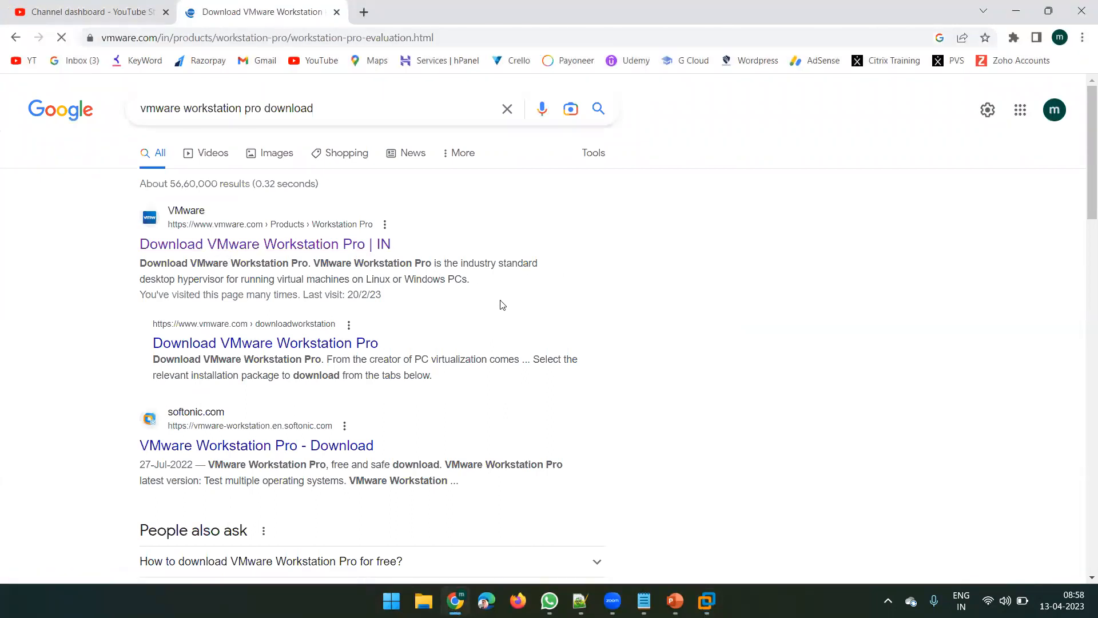
# Review the Workstation 17 Pro trial downloads for Windows and Linux, and close the browser tabs.
pyautogui.scroll(-10, 400, 371)
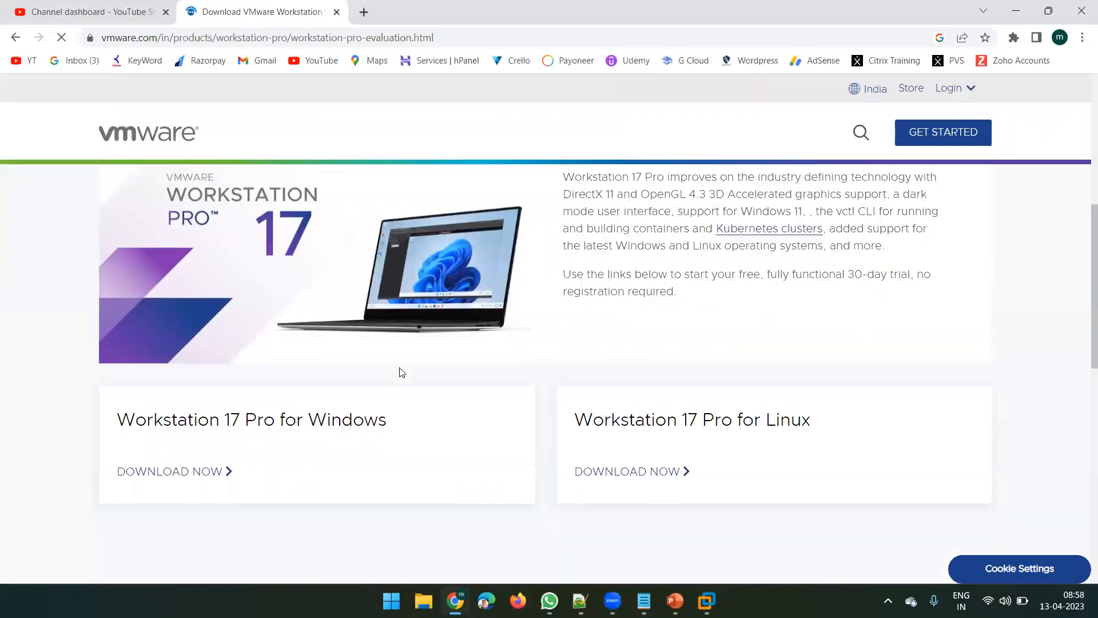
pyautogui.scroll(2, 232, 380)
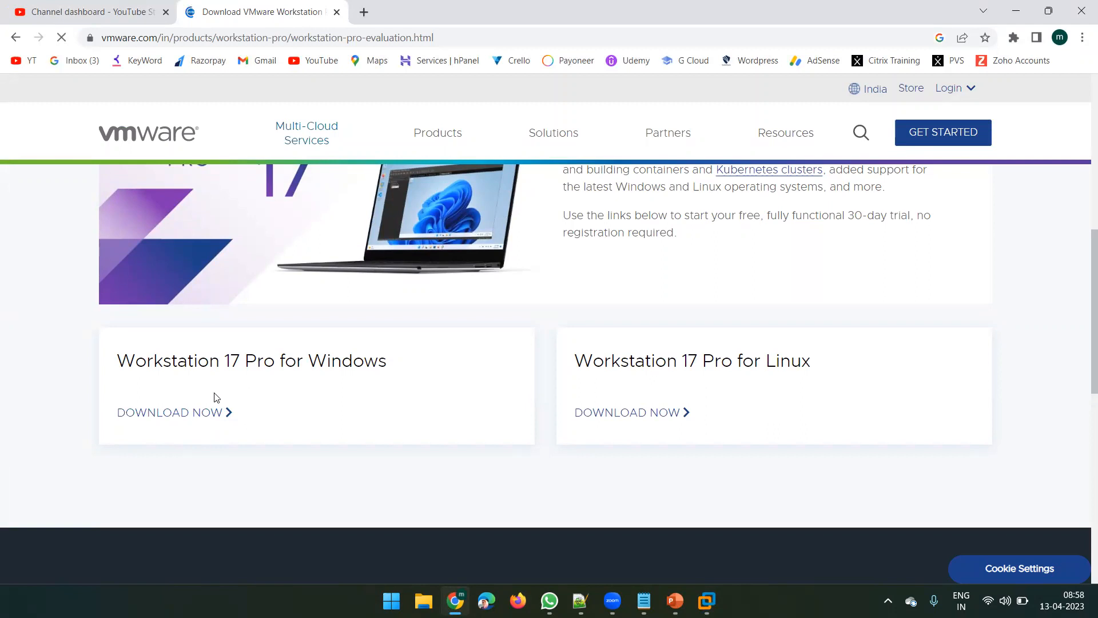
pyautogui.scroll(2, 248, 358)
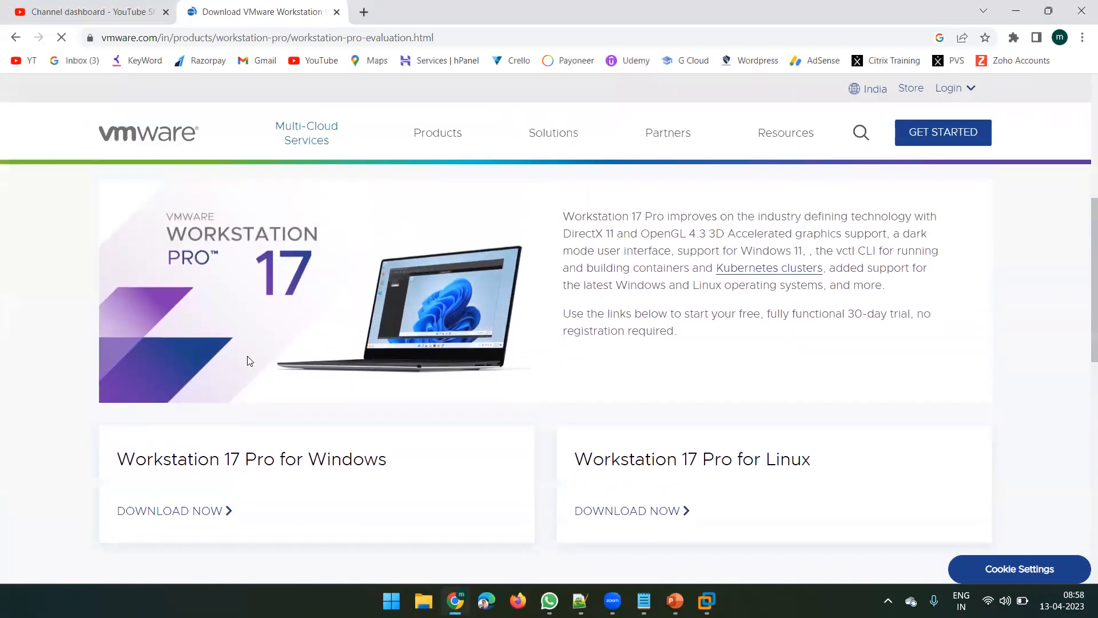
pyautogui.scroll(-1, 247, 361)
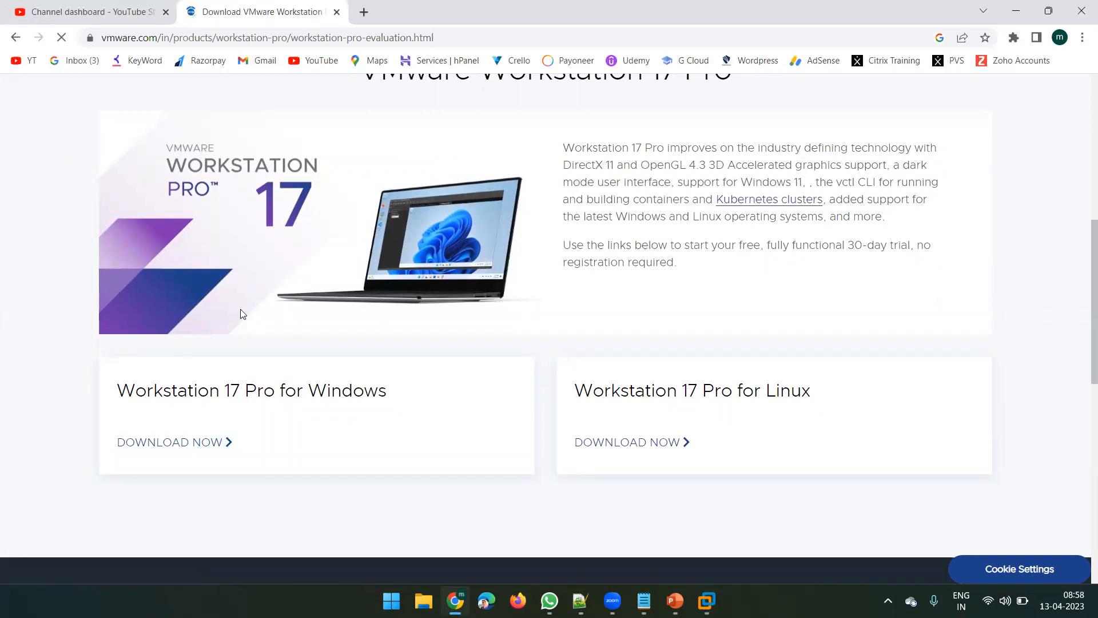
pyautogui.scroll(7, 240, 309)
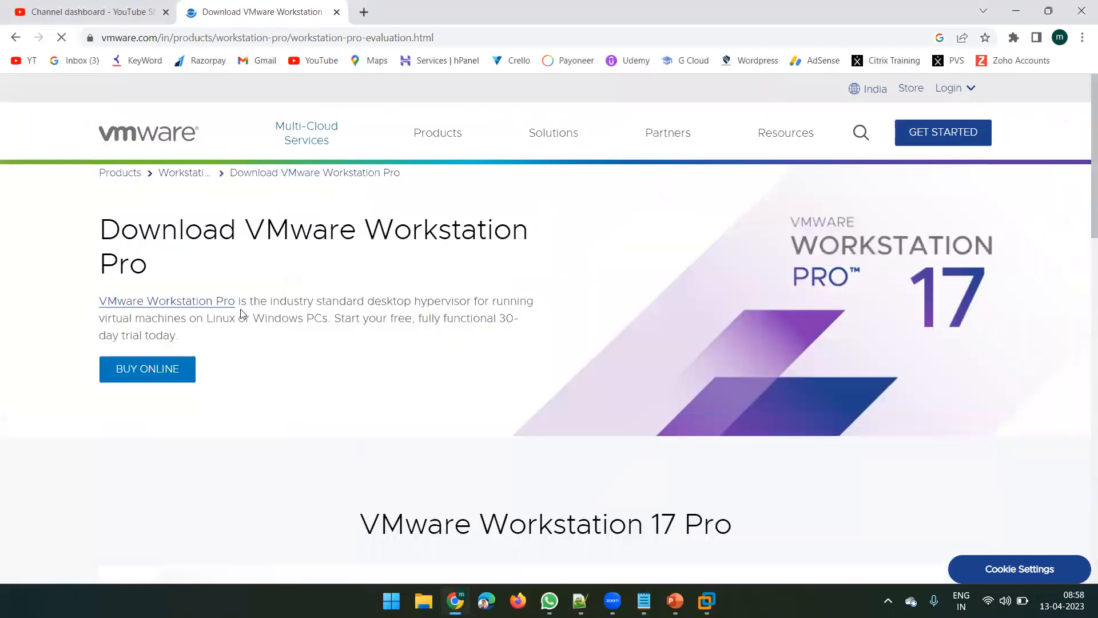
pyautogui.click(337, 12)
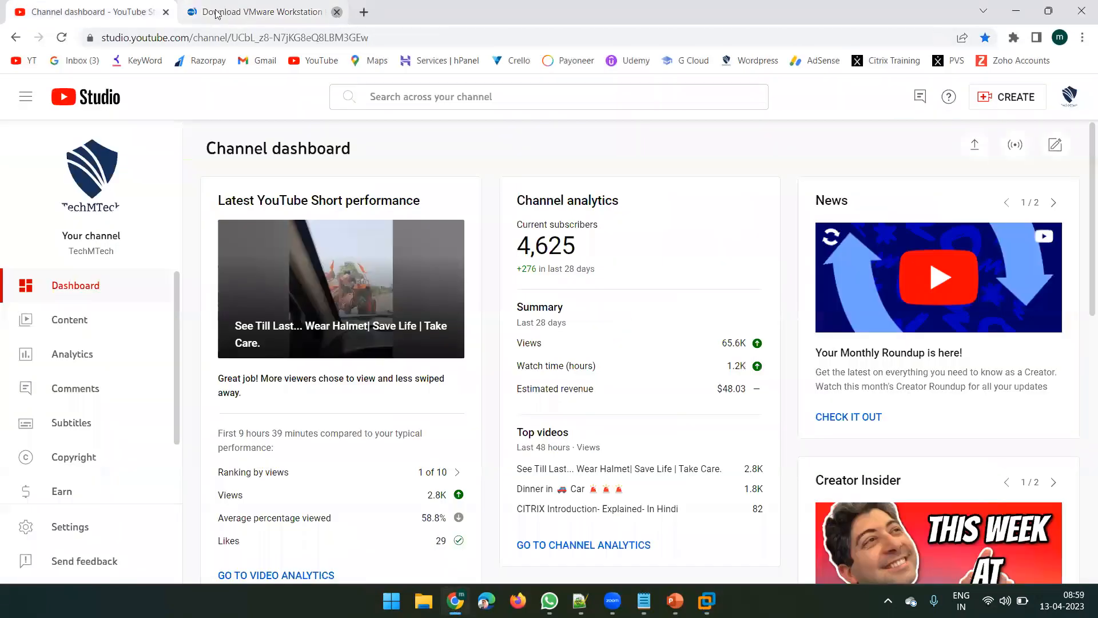
pyautogui.click(165, 12)
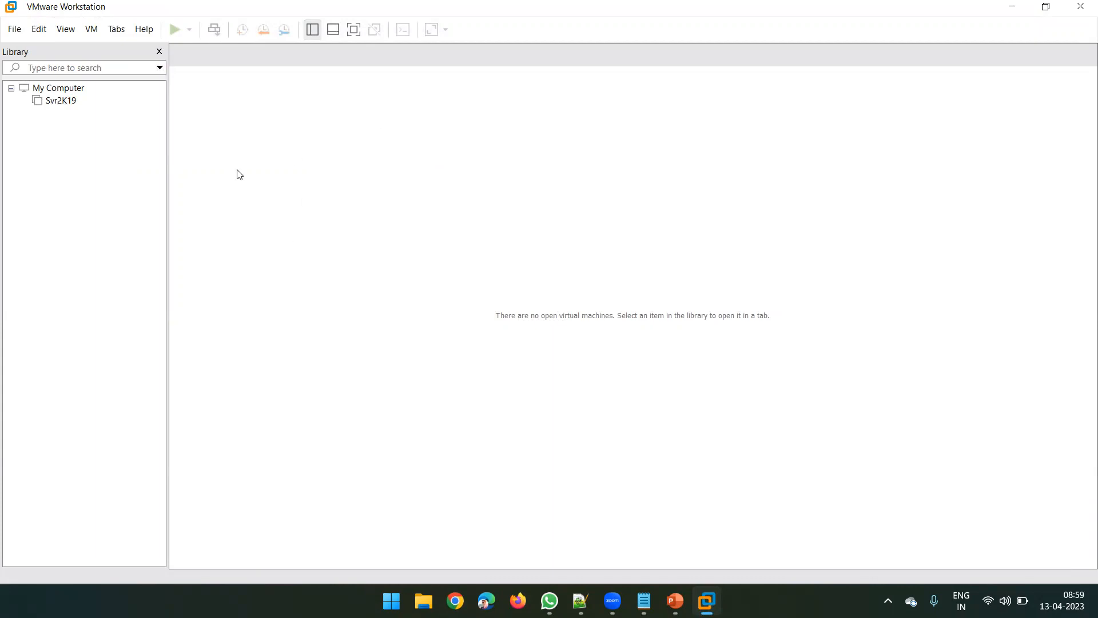
# Start a new virtual machine with the Typical configuration and choose to install the operating system later.
pyautogui.click(15, 28)
pyautogui.click(40, 49)
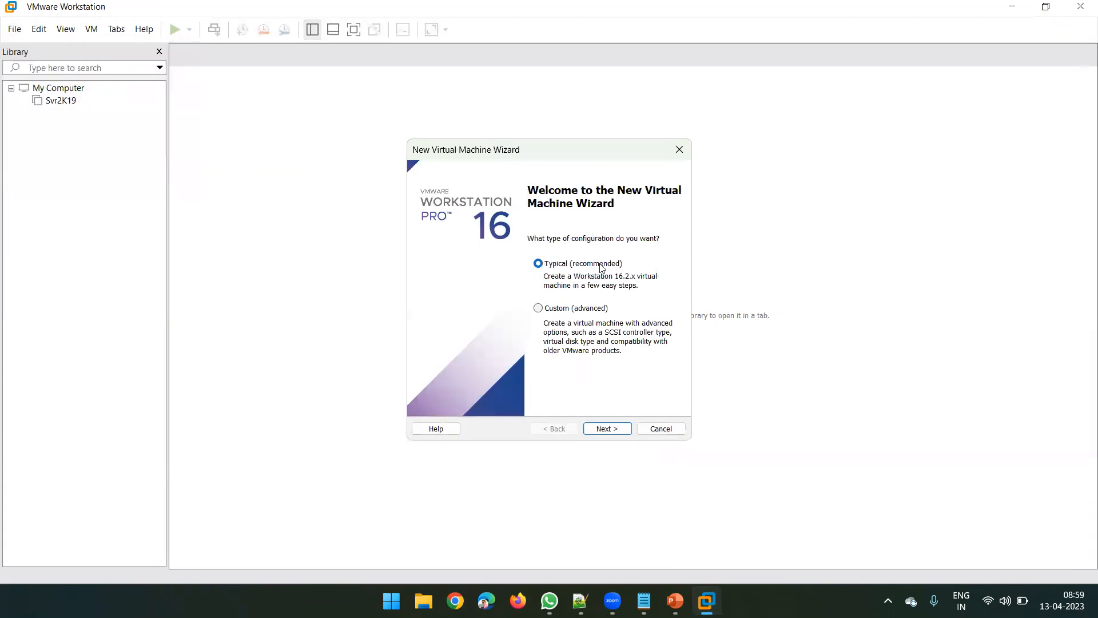
pyautogui.click(554, 313)
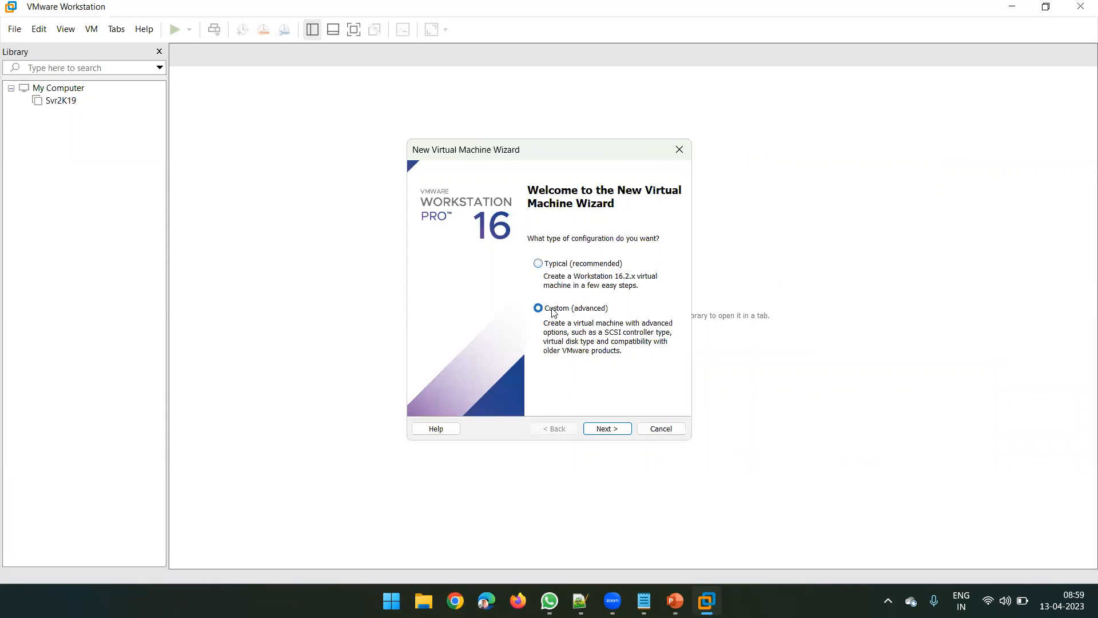
pyautogui.click(538, 264)
pyautogui.click(609, 429)
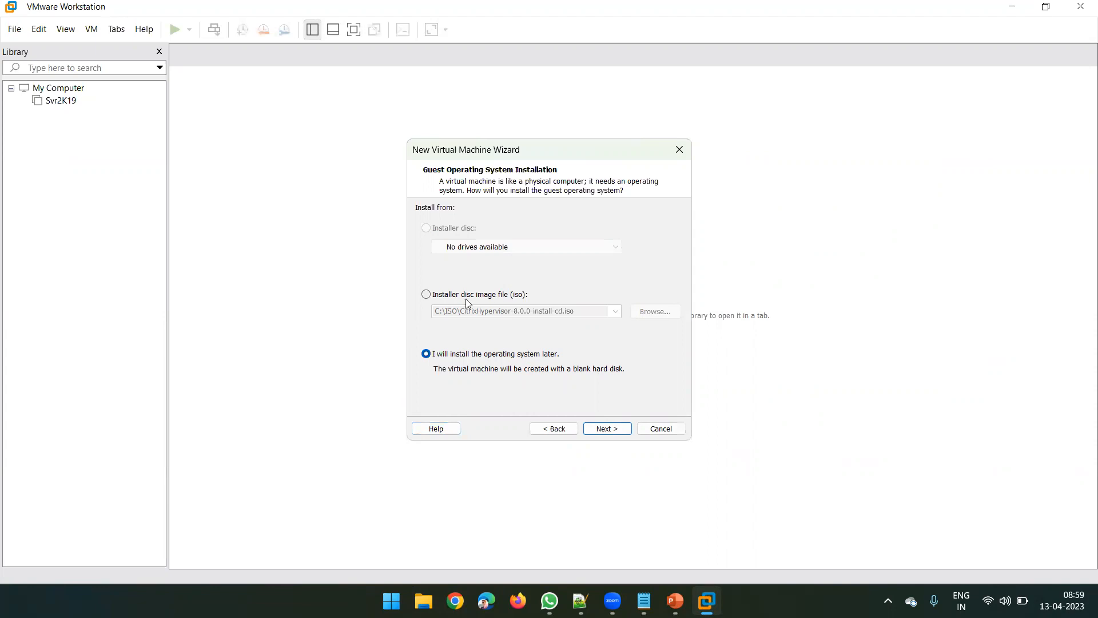
pyautogui.click(616, 429)
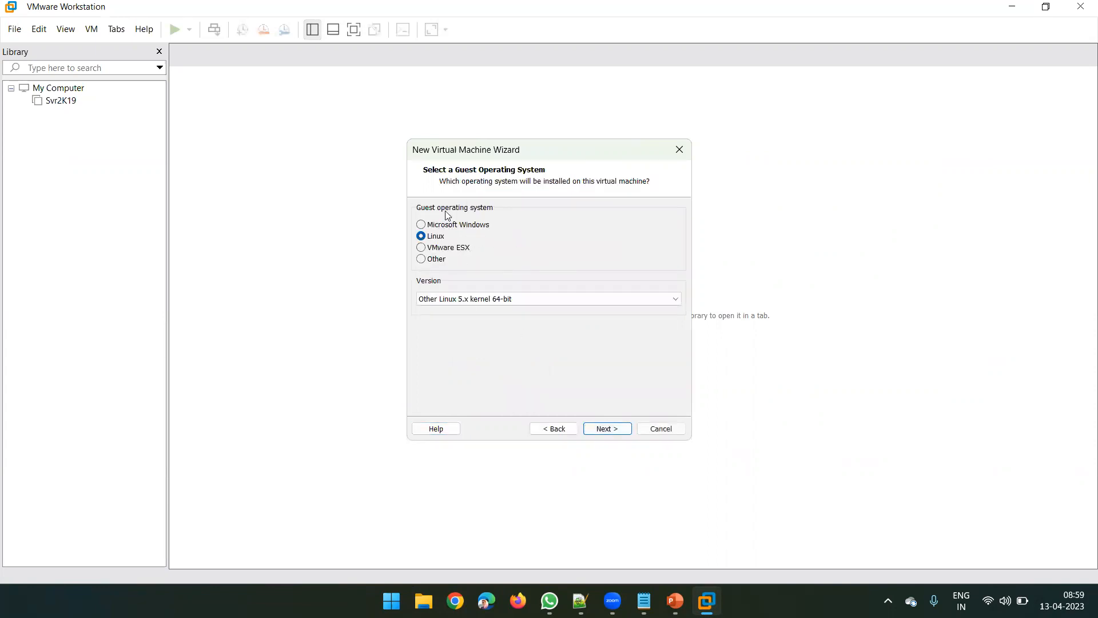
# Set the guest operating system to Microsoft Windows with version Windows Server 2019.
pyautogui.click(423, 227)
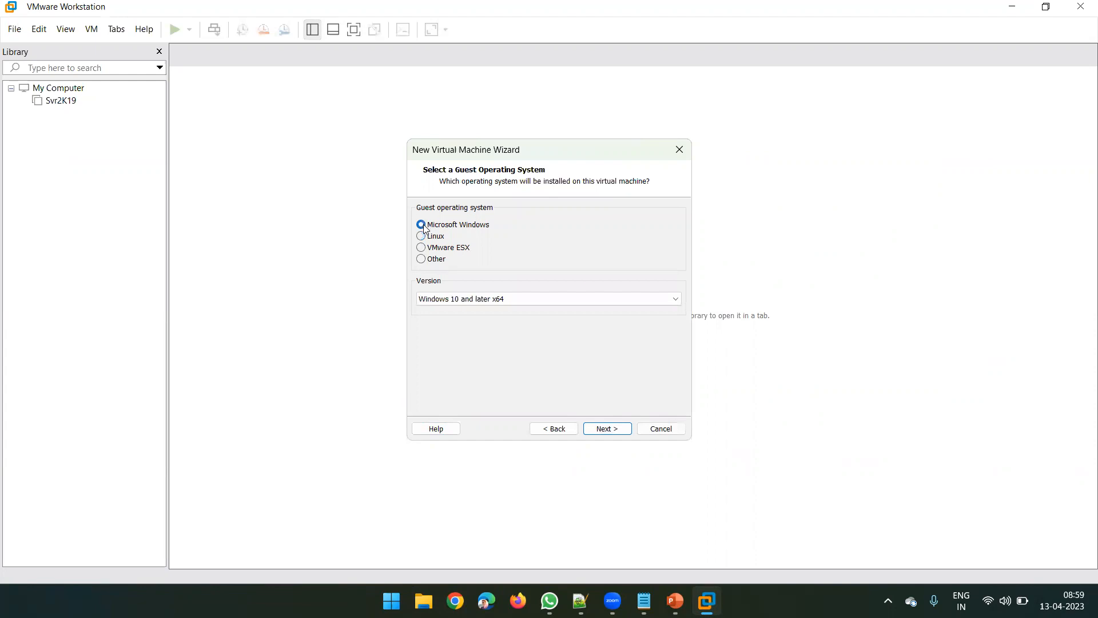
pyautogui.click(503, 299)
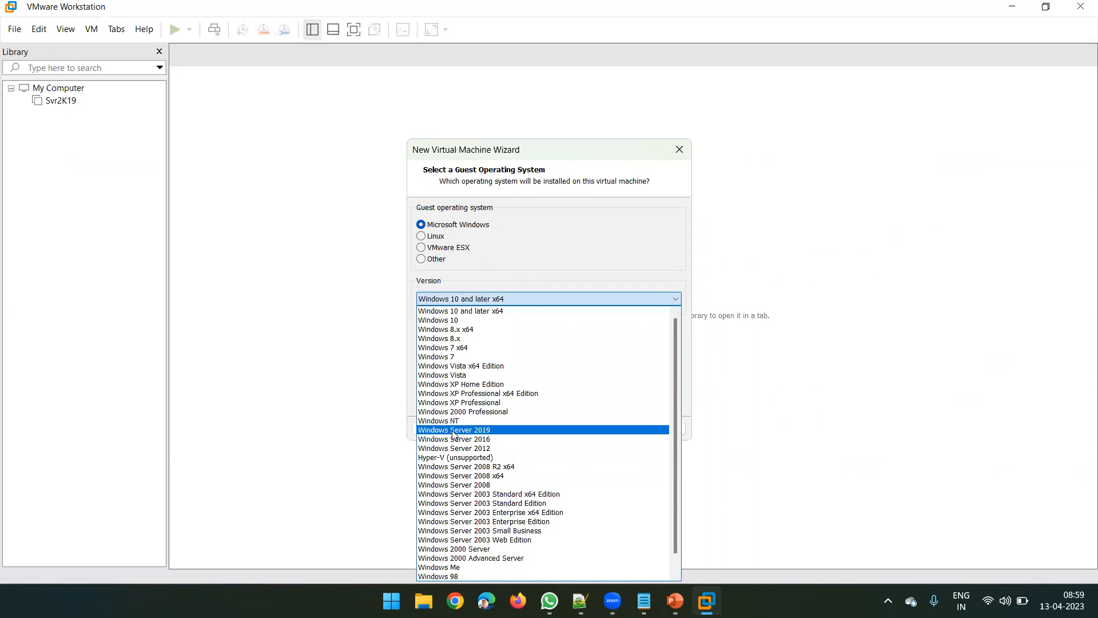
pyautogui.click(468, 430)
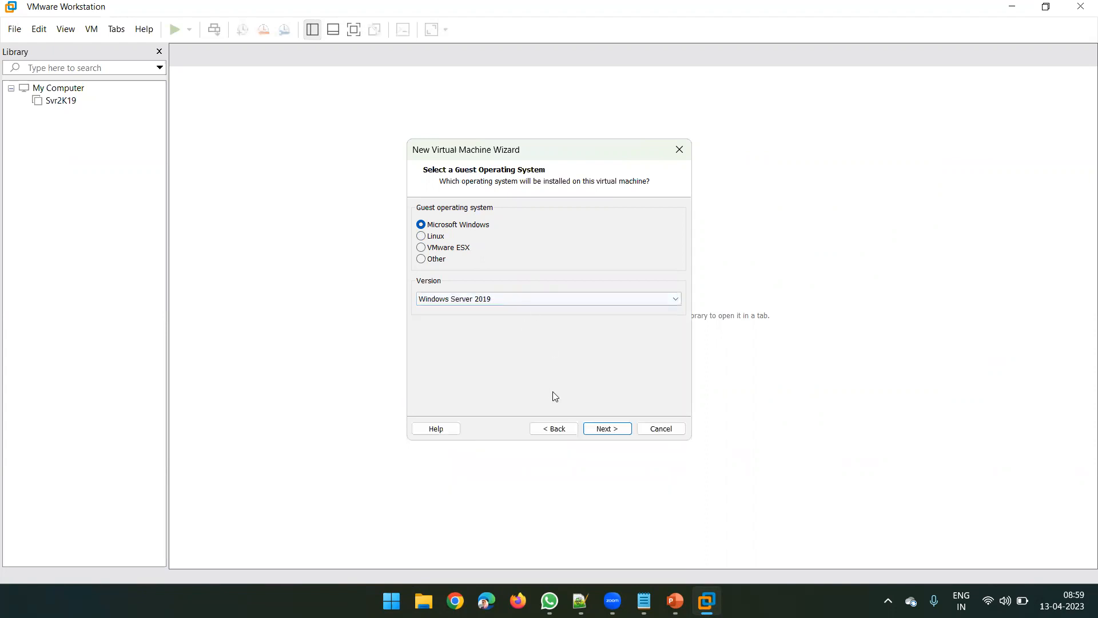
pyautogui.click(604, 426)
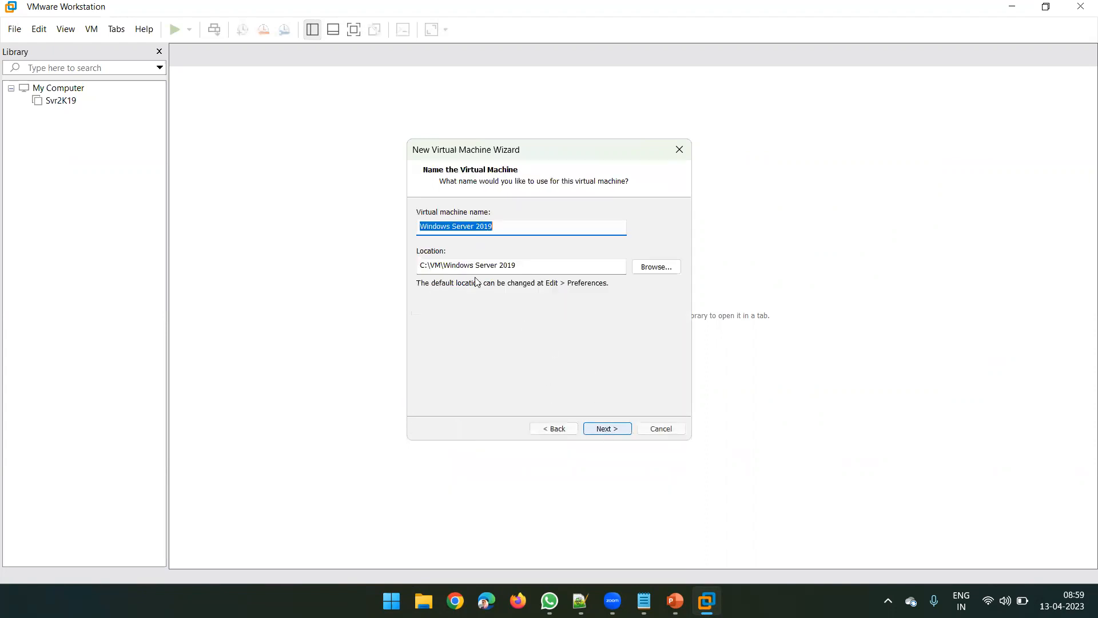
# Name the virtual machine DC and accept the 60 GB maximum disk size, split into multiple files.
pyautogui.write('DD')
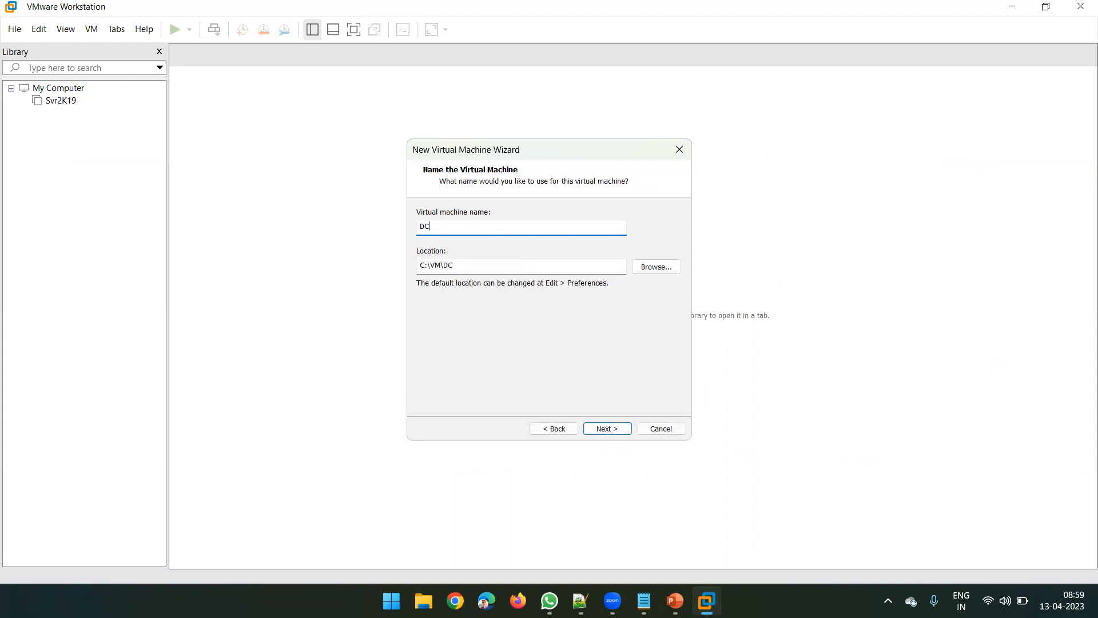
pyautogui.click(604, 431)
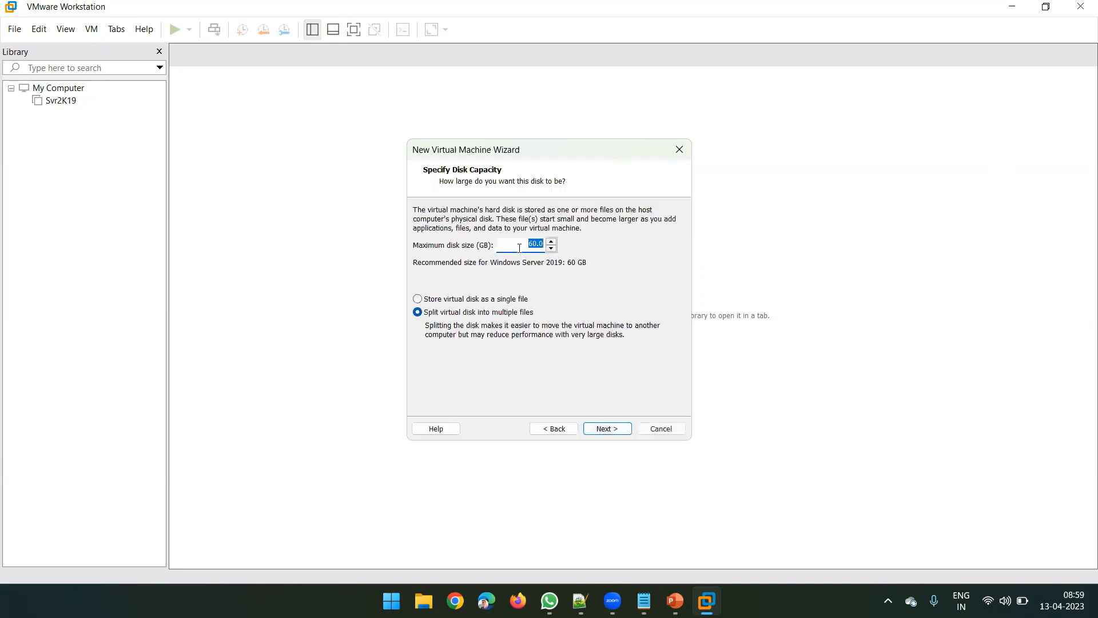
pyautogui.click(533, 246)
pyautogui.moveTo(519, 242)
pyautogui.mouseDown()
pyautogui.moveTo(568, 250)
pyautogui.moveTo(521, 243)
pyautogui.moveTo(541, 243)
pyautogui.mouseUp()
pyautogui.click(603, 434)
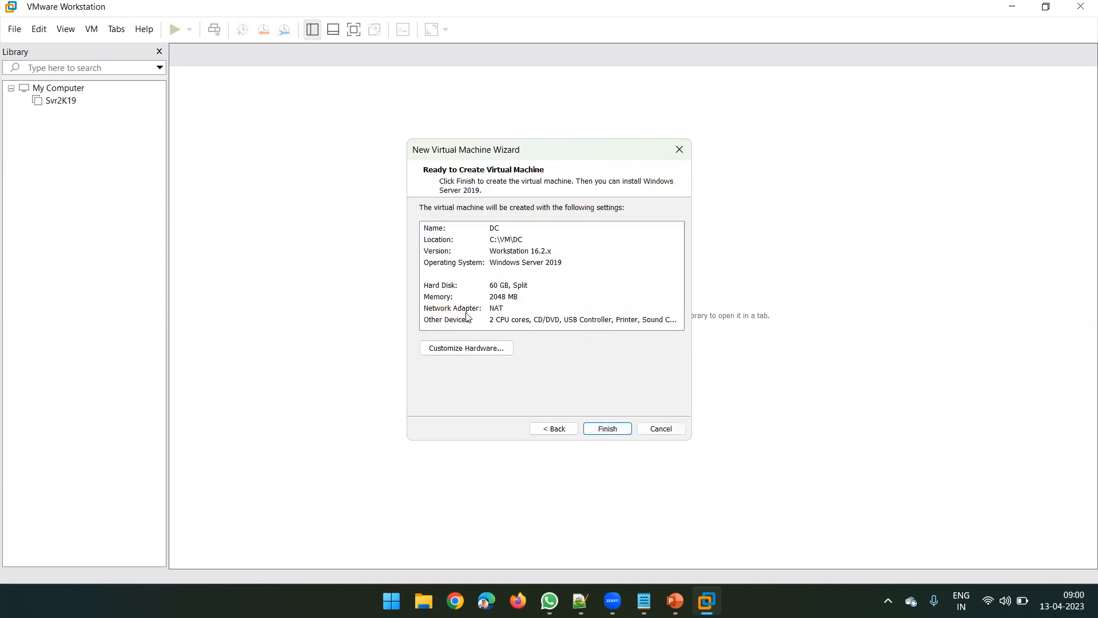
# Customize the new virtual machine's hardware by setting its memory to 4096 MB (4 GB).
pyautogui.click(455, 354)
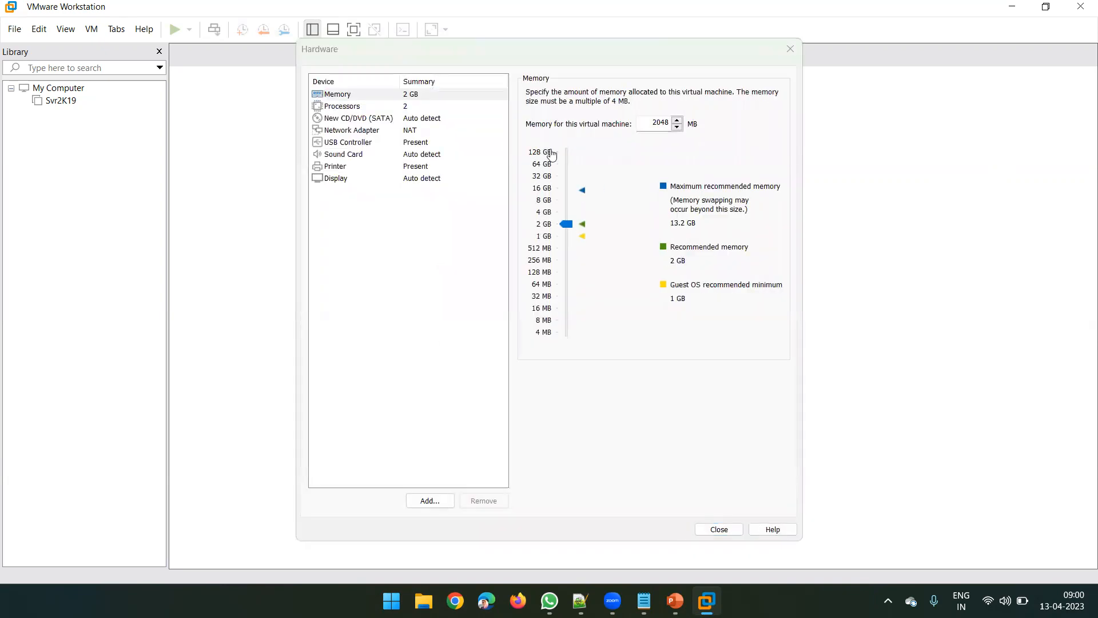
pyautogui.click(657, 123)
pyautogui.doubleClick(657, 123)
pyautogui.click(658, 123)
pyautogui.doubleClick(658, 123)
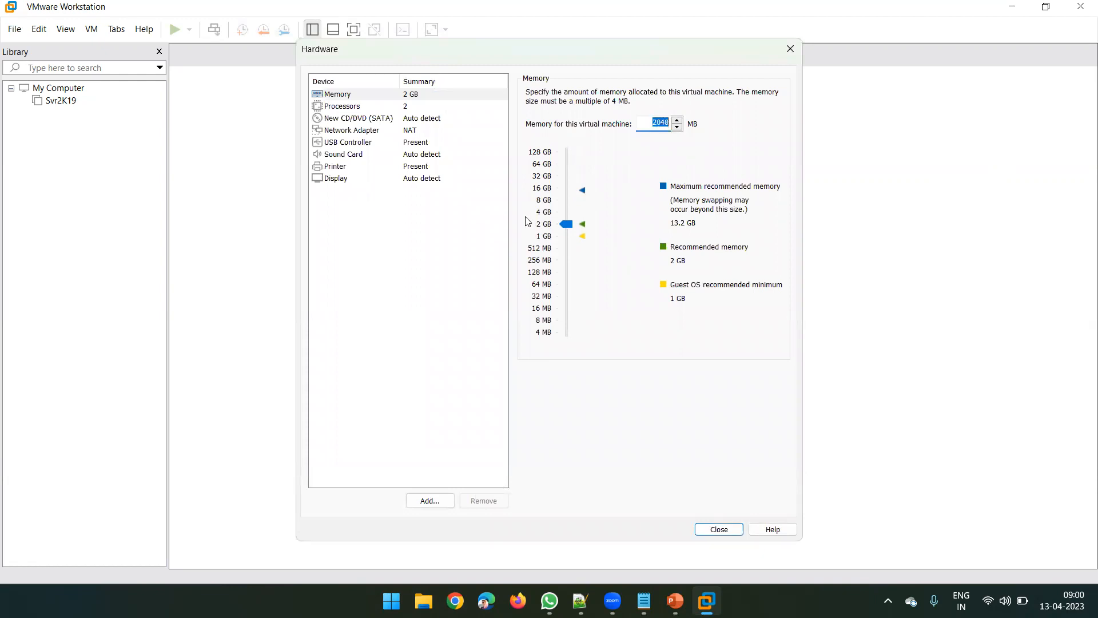
pyautogui.click(545, 213)
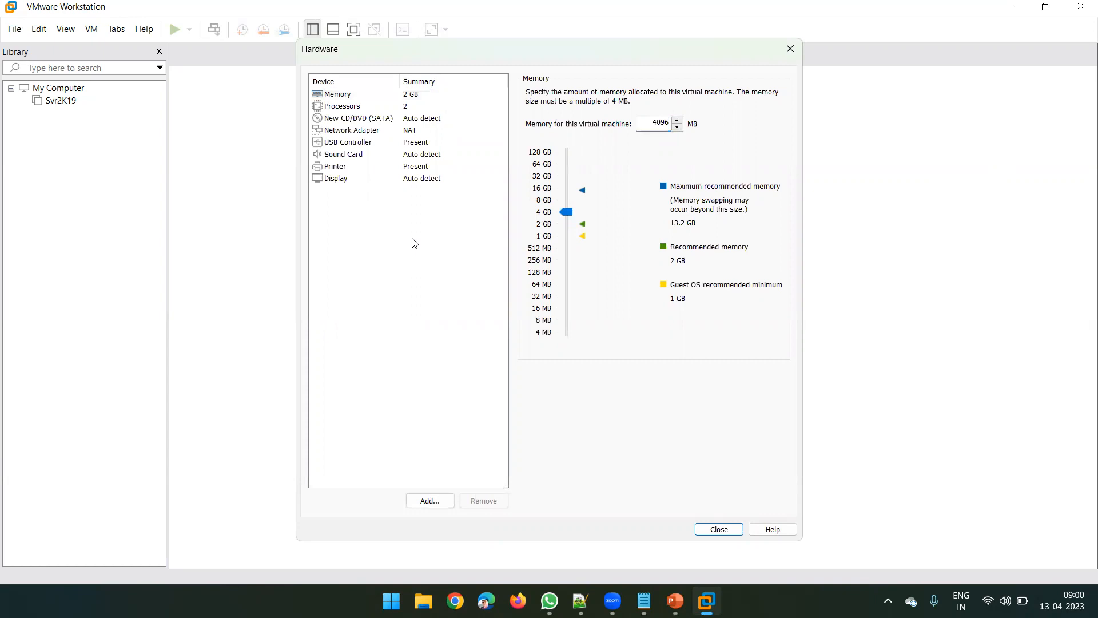
# Connect the virtual CD/DVD drive to the ISO image file C:\ISO\Server 2019.iso.
pyautogui.click(328, 120)
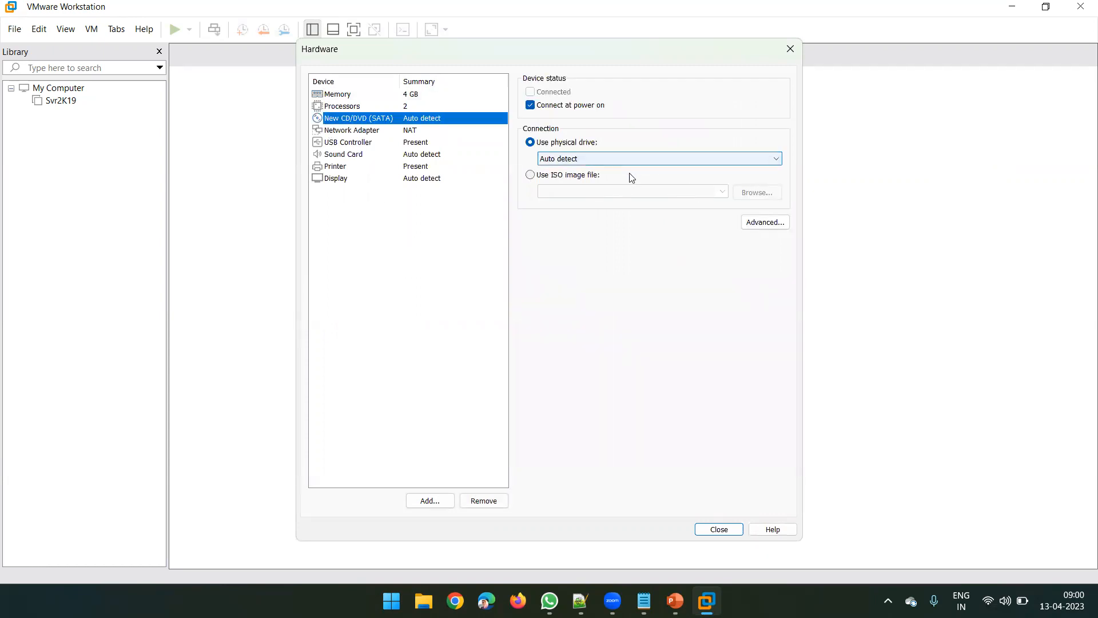
pyautogui.click(530, 176)
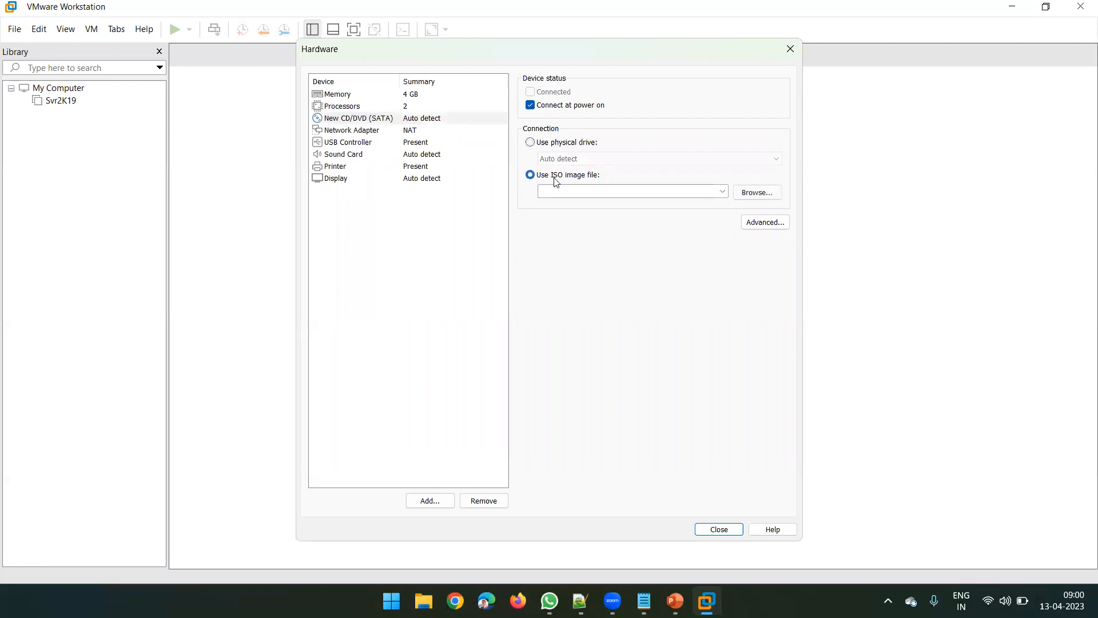
pyautogui.click(764, 198)
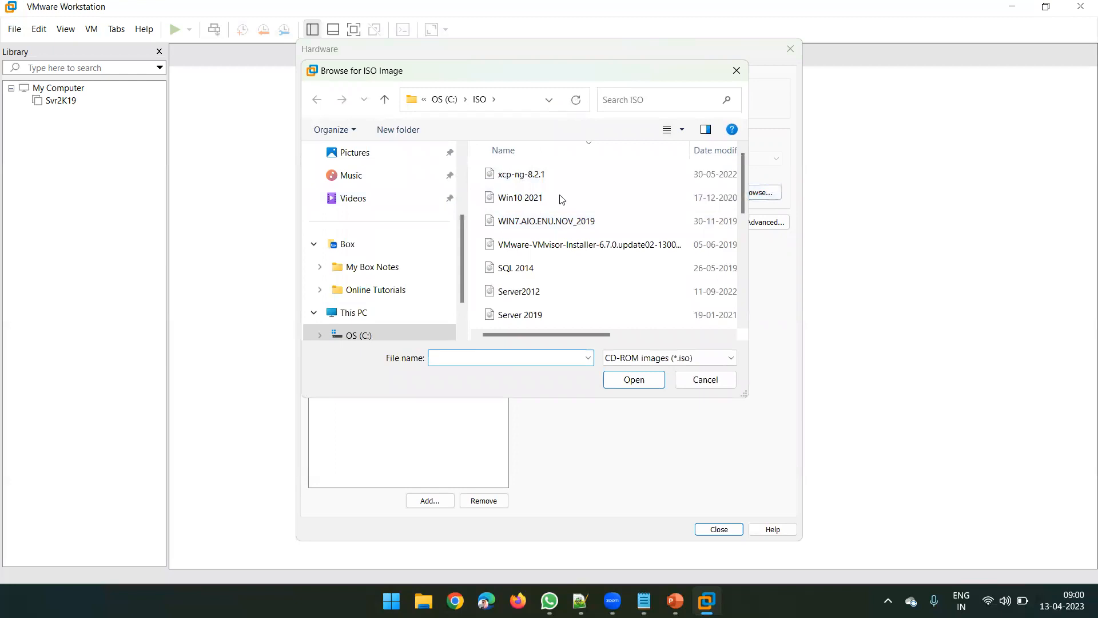
pyautogui.click(546, 274)
pyautogui.click(524, 318)
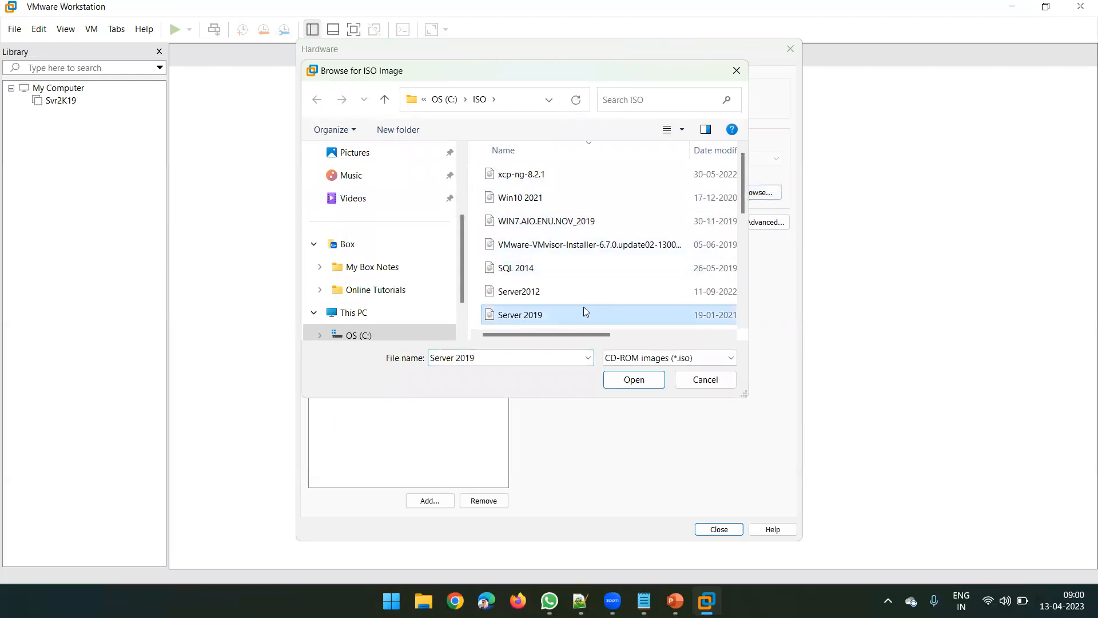
pyautogui.click(549, 313)
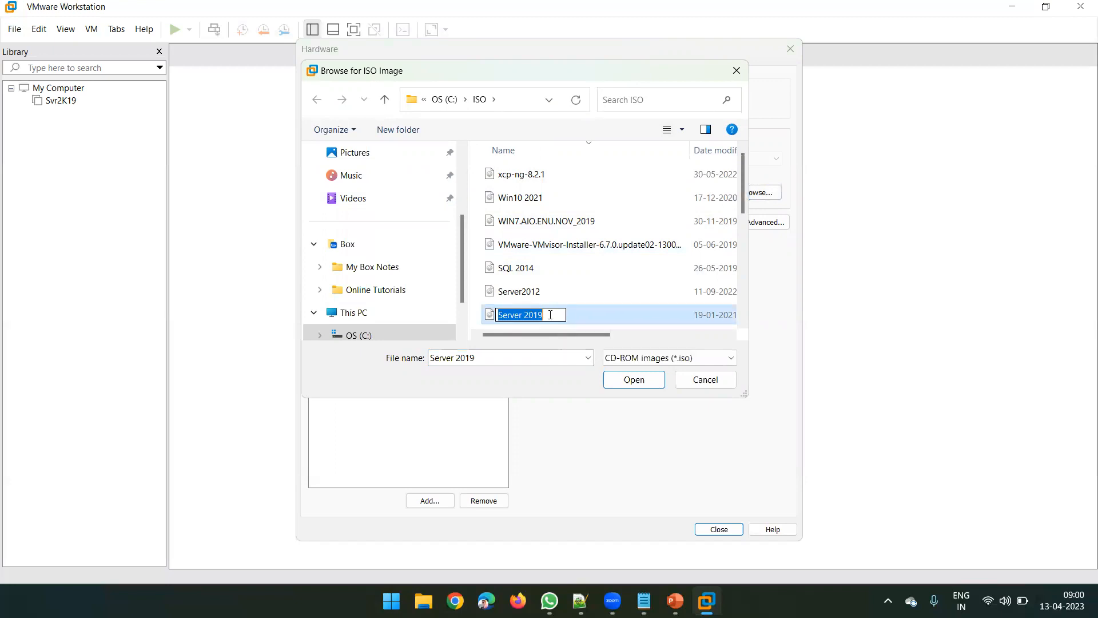
pyautogui.click(570, 313)
pyautogui.doubleClick(531, 315)
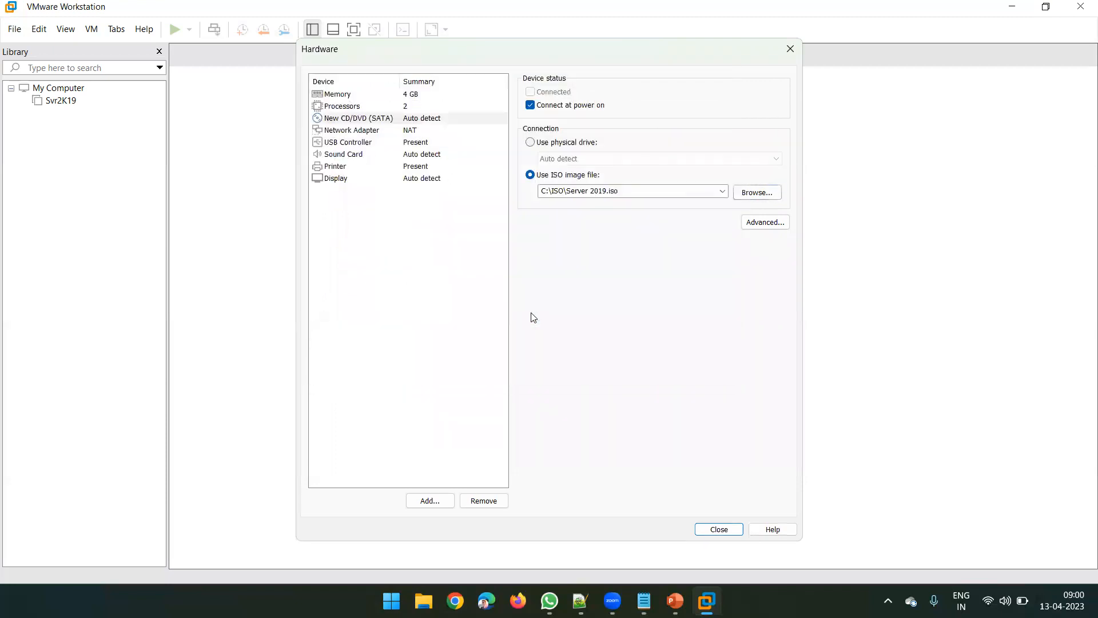
# Set the network adapter to Host-only, close the hardware settings, and finish creating the DC virtual machine.
pyautogui.click(350, 130)
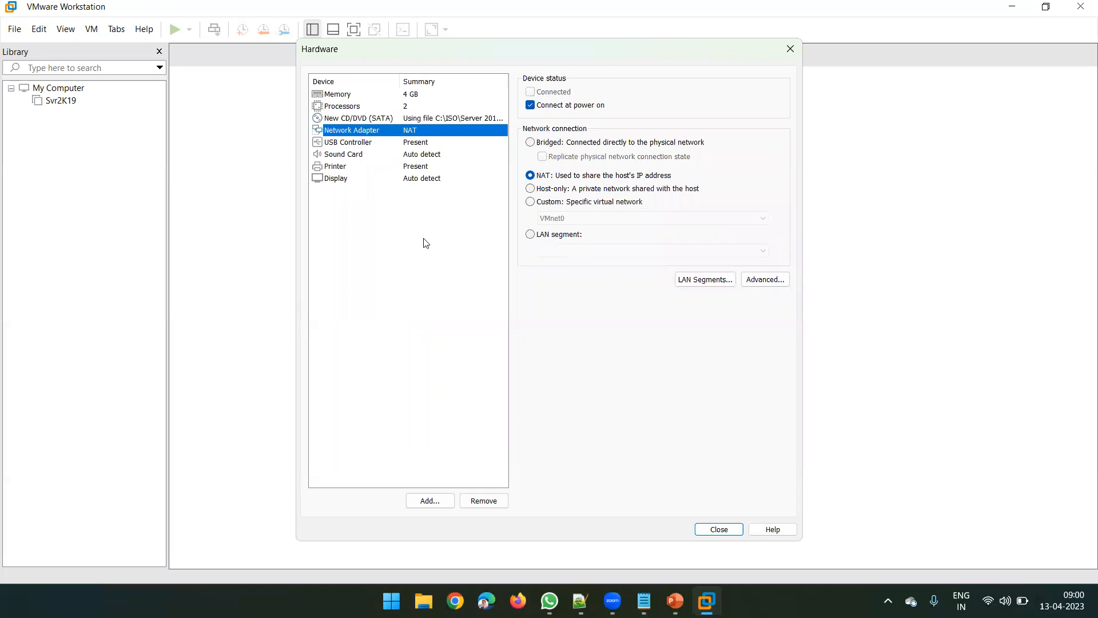
pyautogui.click(533, 189)
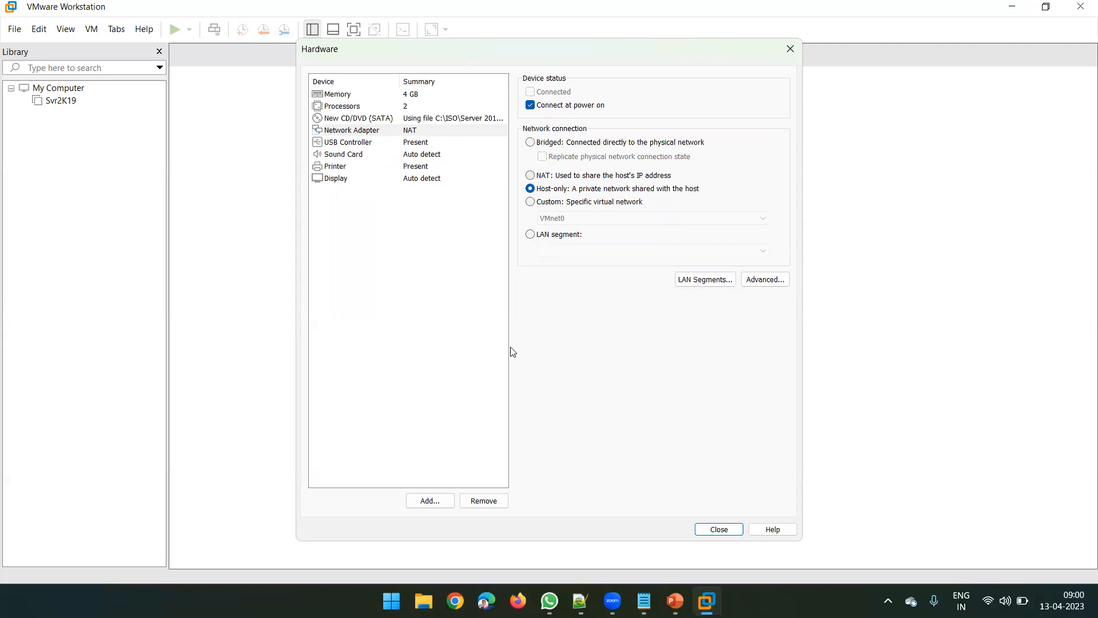
pyautogui.click(722, 530)
pyautogui.click(608, 429)
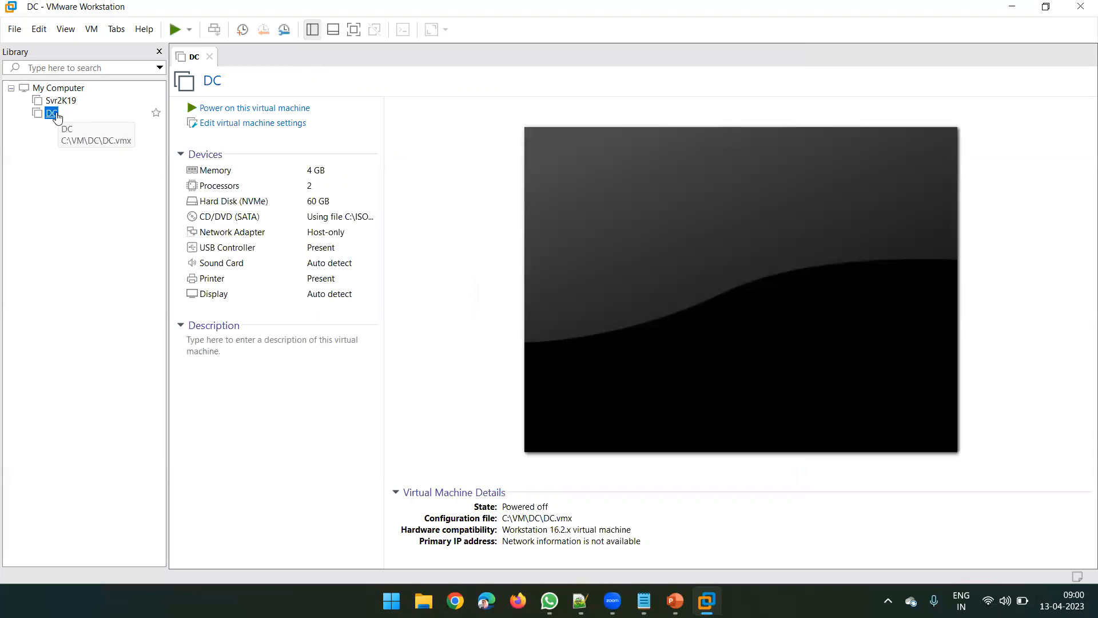
# Power on the DC virtual machine, boot it from the DVD, and start Windows Setup [EMS Enabled].
pyautogui.click(259, 109)
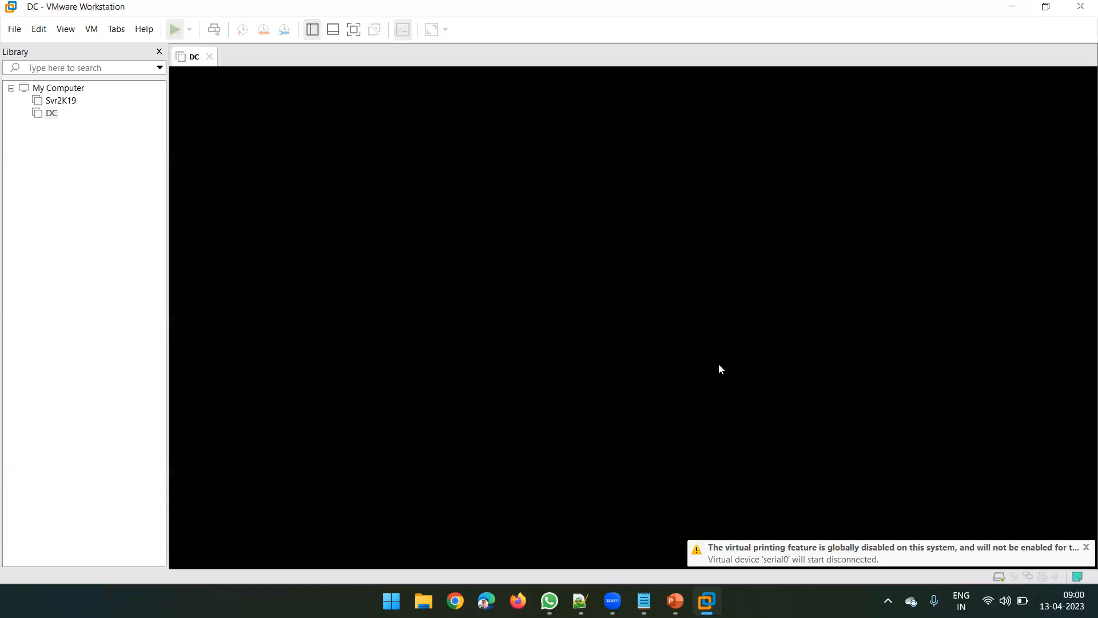
pyautogui.click(615, 324)
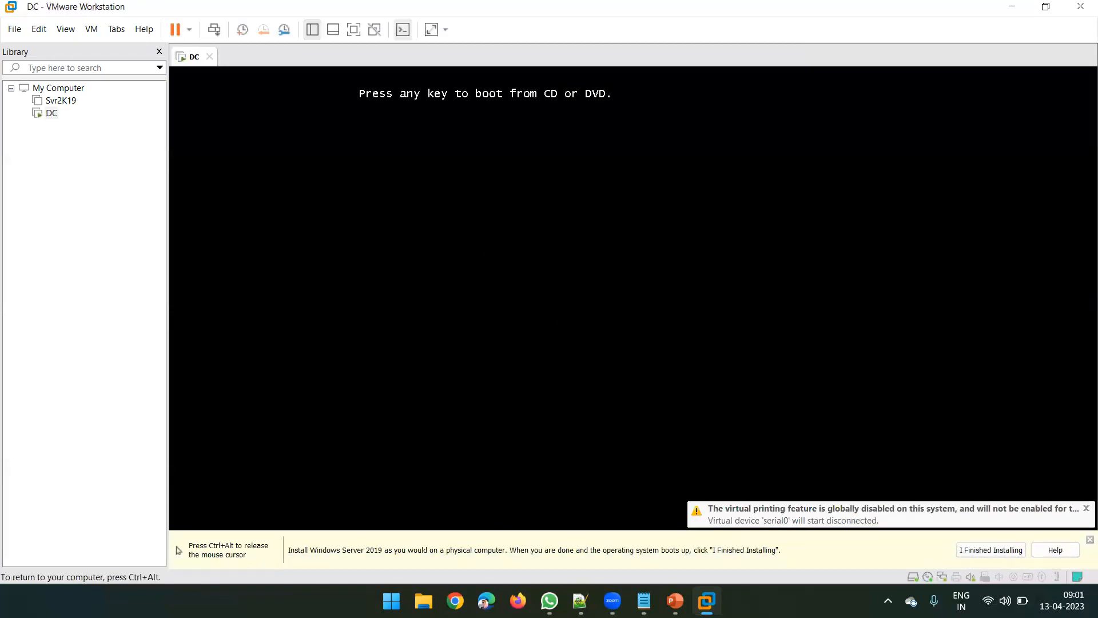
pyautogui.press('Return')
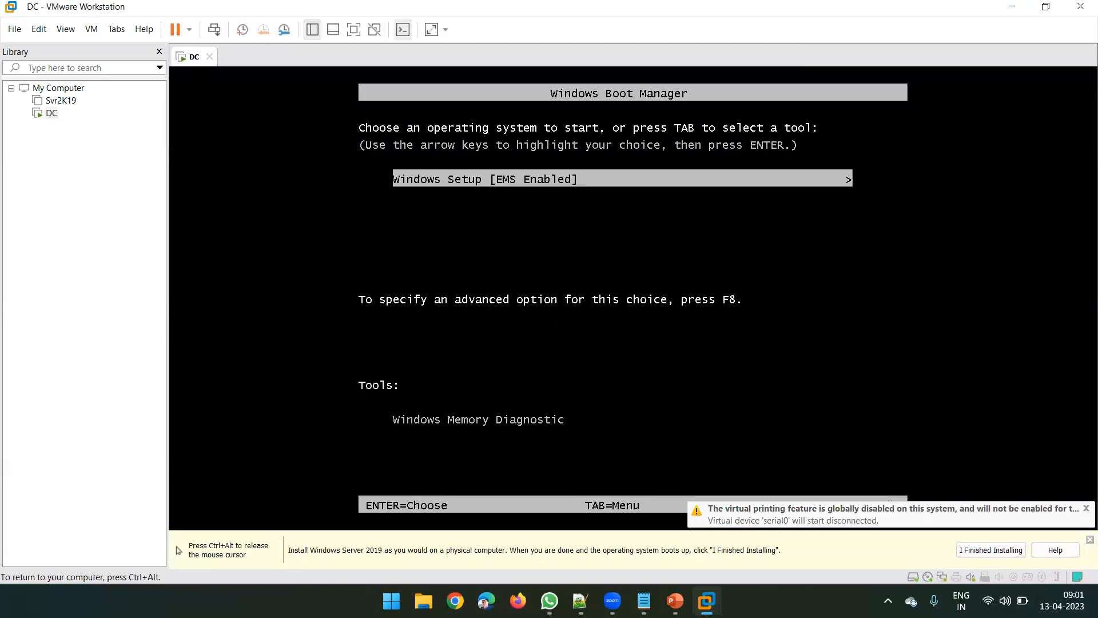
pyautogui.hotkey('ctrl', 'alt')
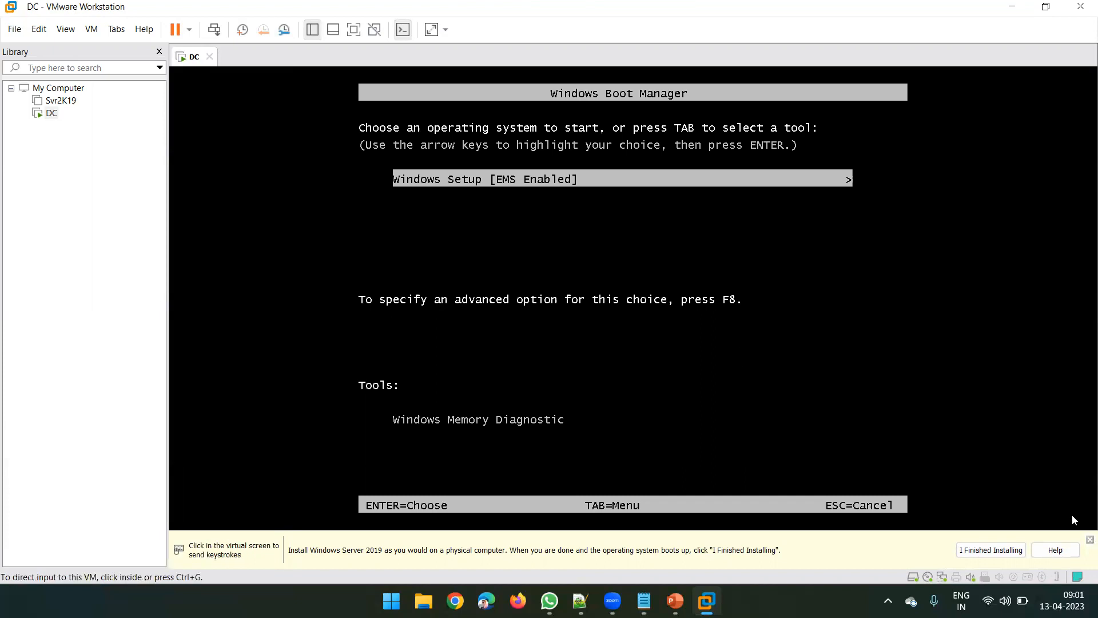
pyautogui.click(1090, 540)
pyautogui.click(707, 377)
pyautogui.press('Return')
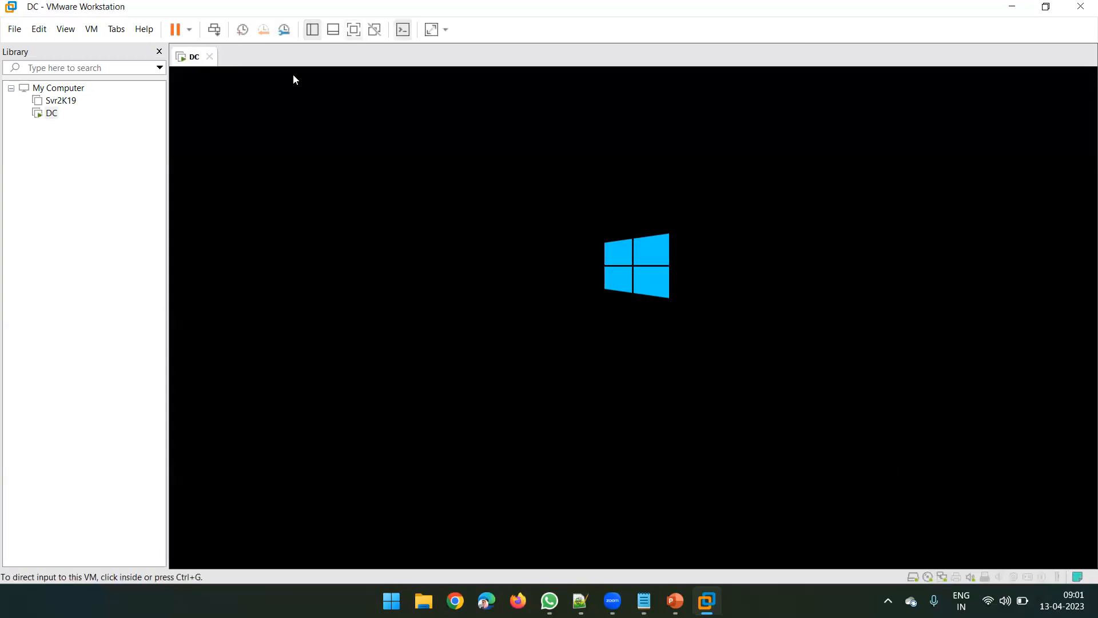
# Show the virtual machine in full screen, accept the English (United States) and US keyboard settings, and start the Windows Server 2019 installation.
pyautogui.click(354, 29)
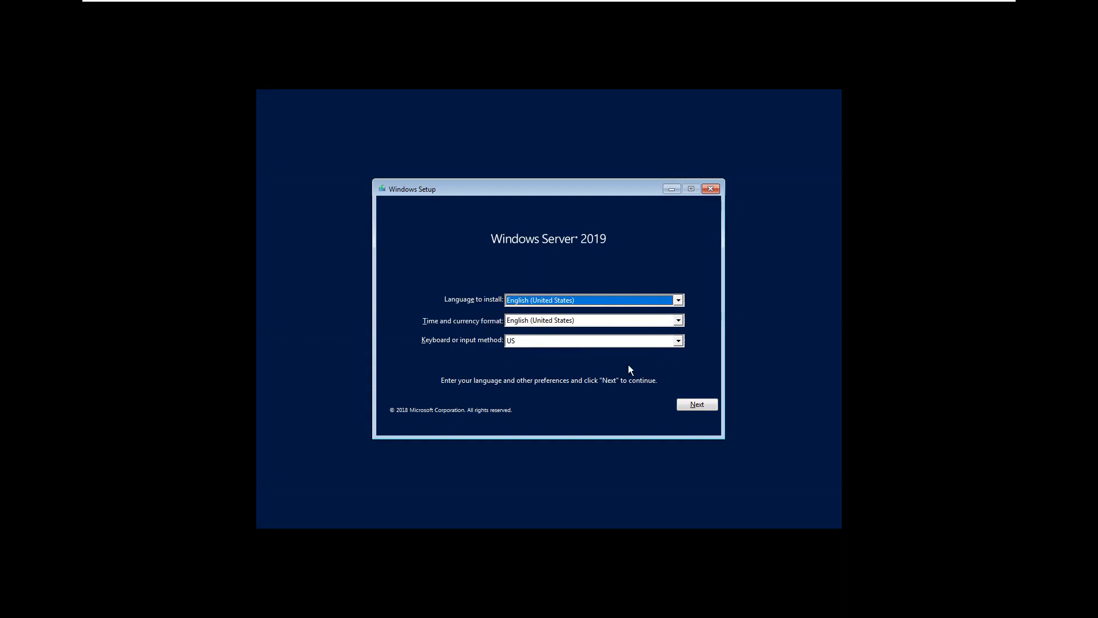
pyautogui.click(698, 403)
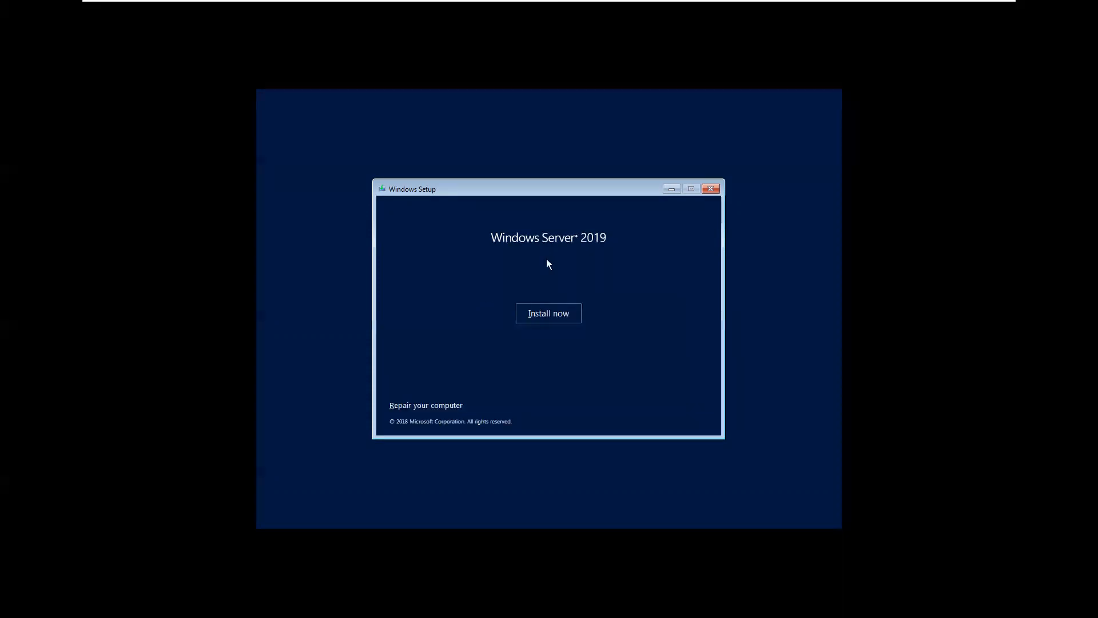
pyautogui.click(546, 317)
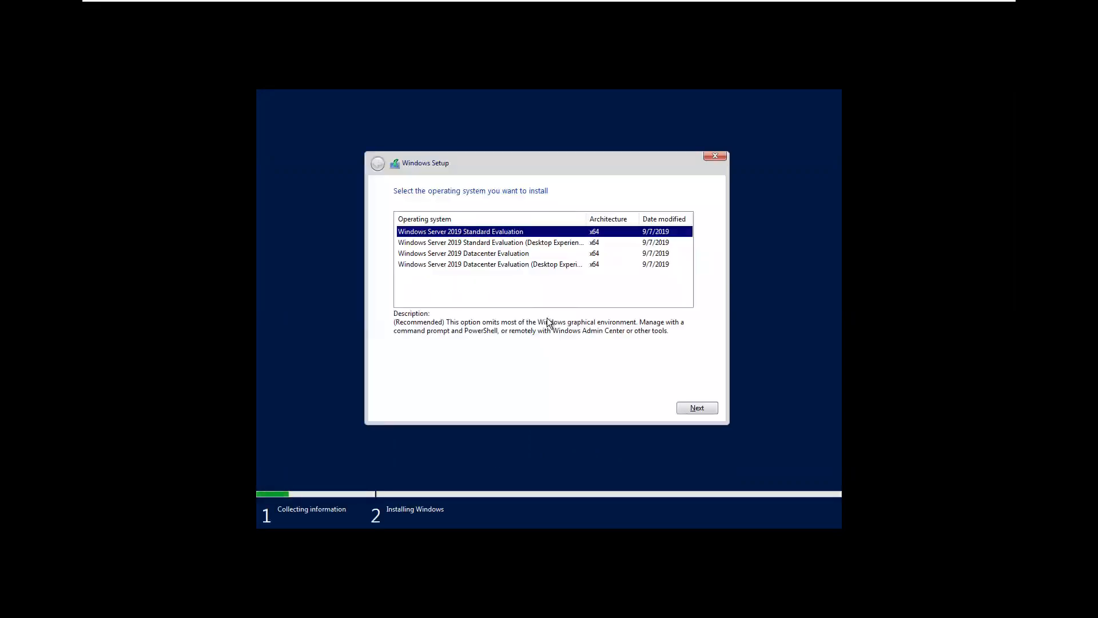
# Compare the listed editions with the operating system column widened, and choose Windows Server 2019 Standard Evaluation (Desktop Experience).
pyautogui.click(446, 246)
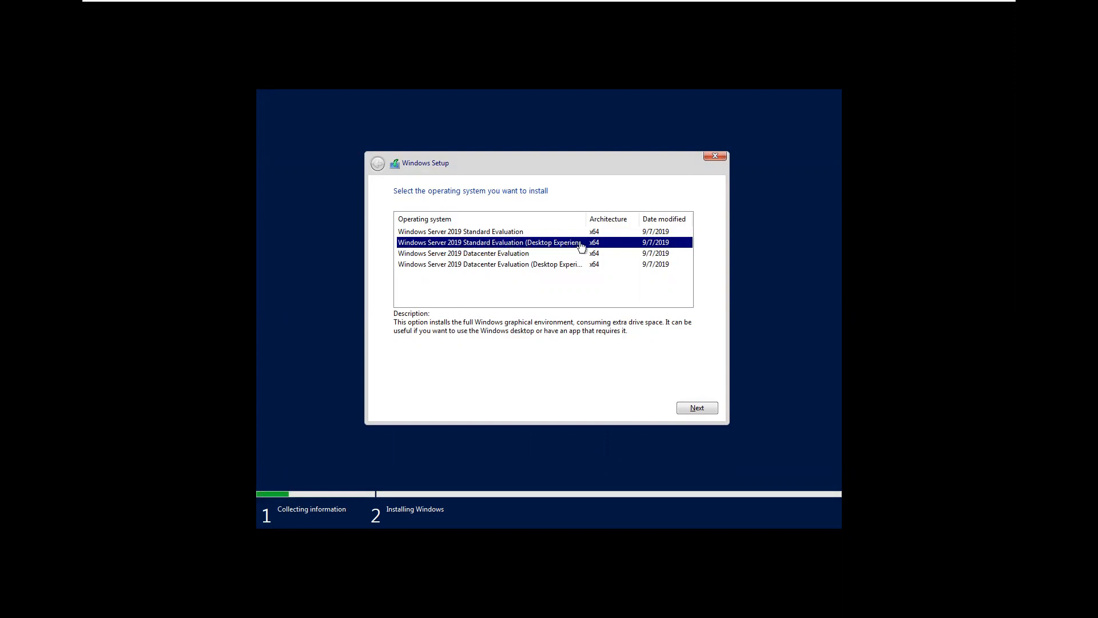
pyautogui.moveTo(585, 219); pyautogui.dragTo(641, 222)
pyautogui.click(465, 234)
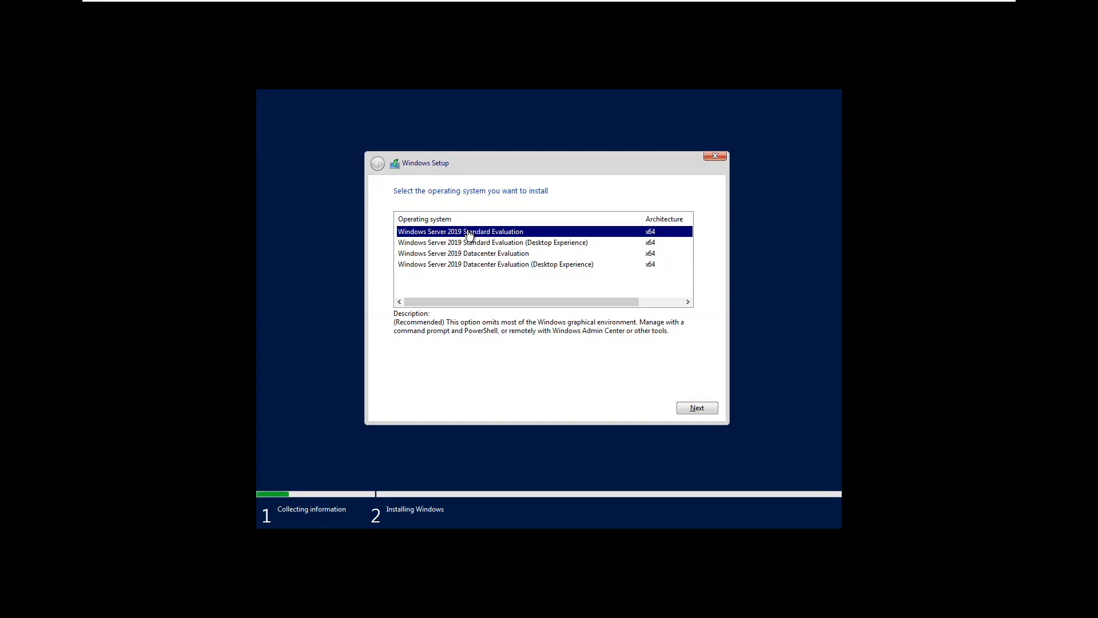
pyautogui.click(452, 243)
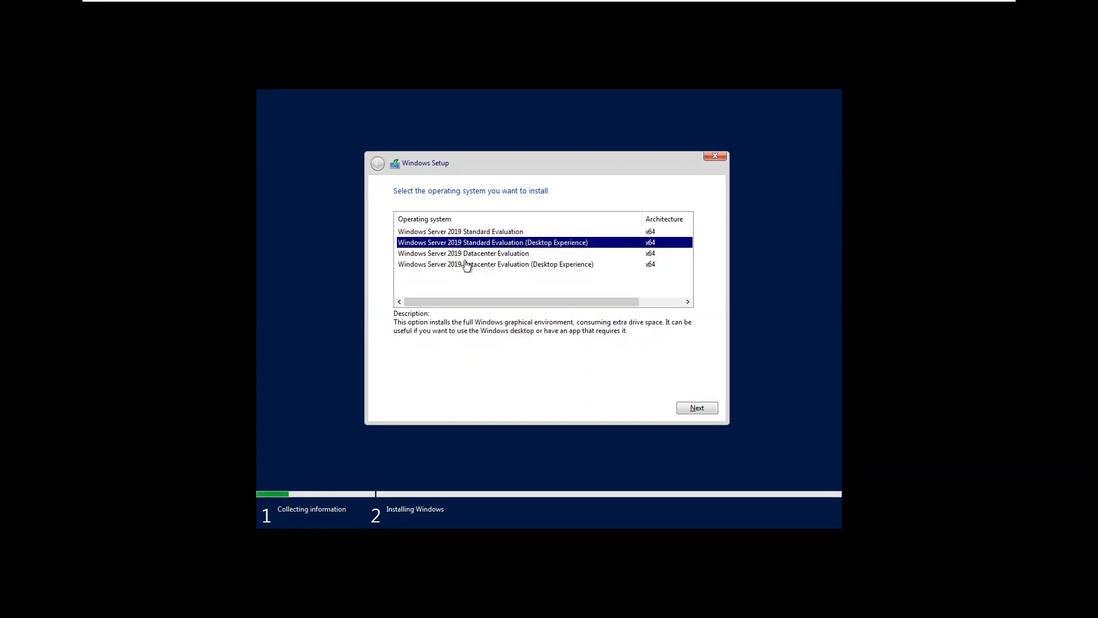
pyautogui.click(467, 258)
pyautogui.click(465, 266)
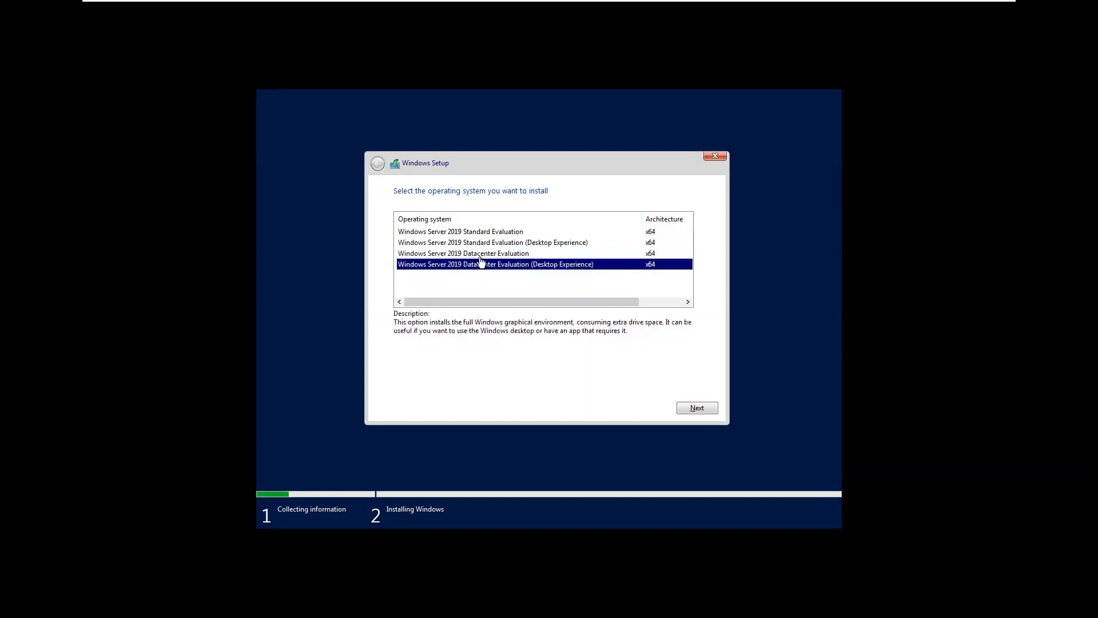
pyautogui.click(486, 256)
pyautogui.click(467, 264)
pyautogui.click(464, 255)
pyautogui.click(465, 263)
pyautogui.click(460, 256)
pyautogui.click(462, 244)
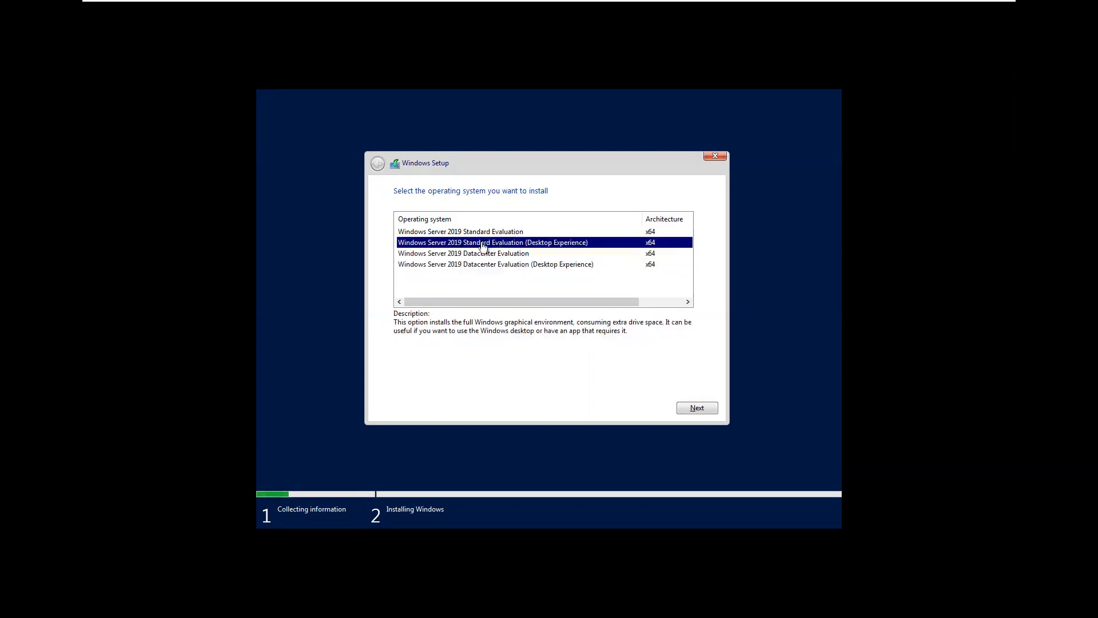
pyautogui.click(692, 405)
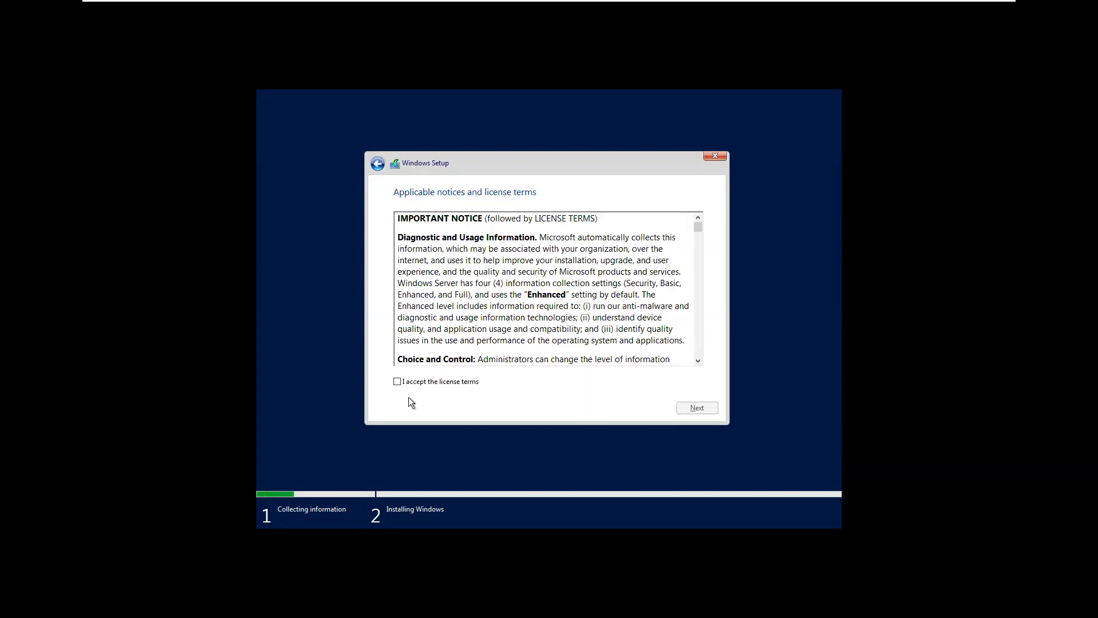
# Accept the license terms and start a custom Windows-only installation on the Drive 0 Unallocated Space.
pyautogui.click(418, 383)
pyautogui.click(696, 408)
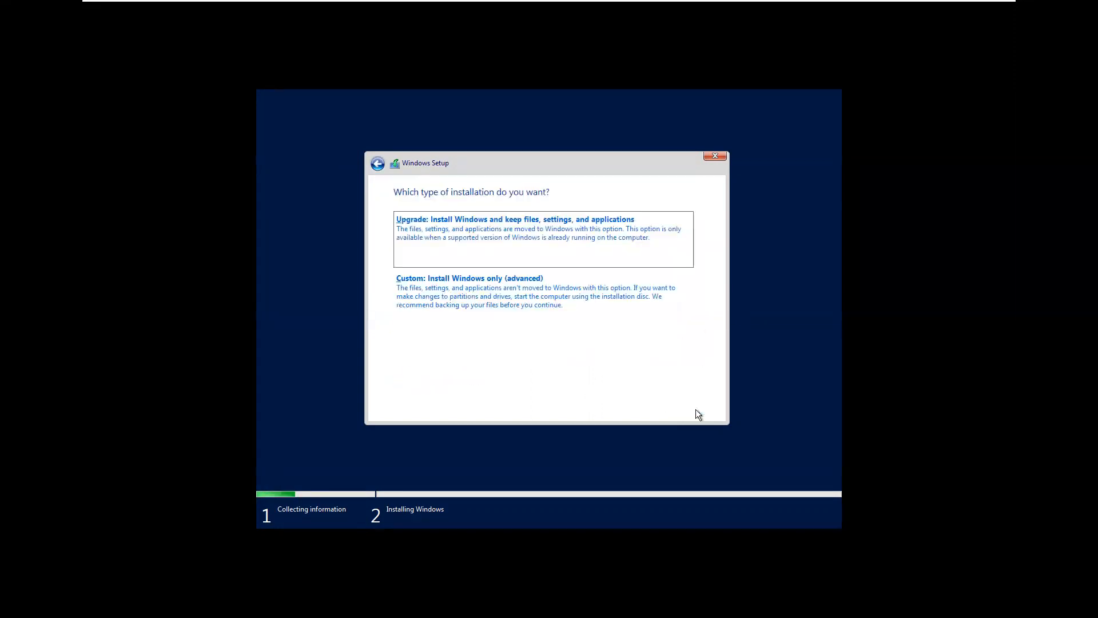
pyautogui.click(478, 291)
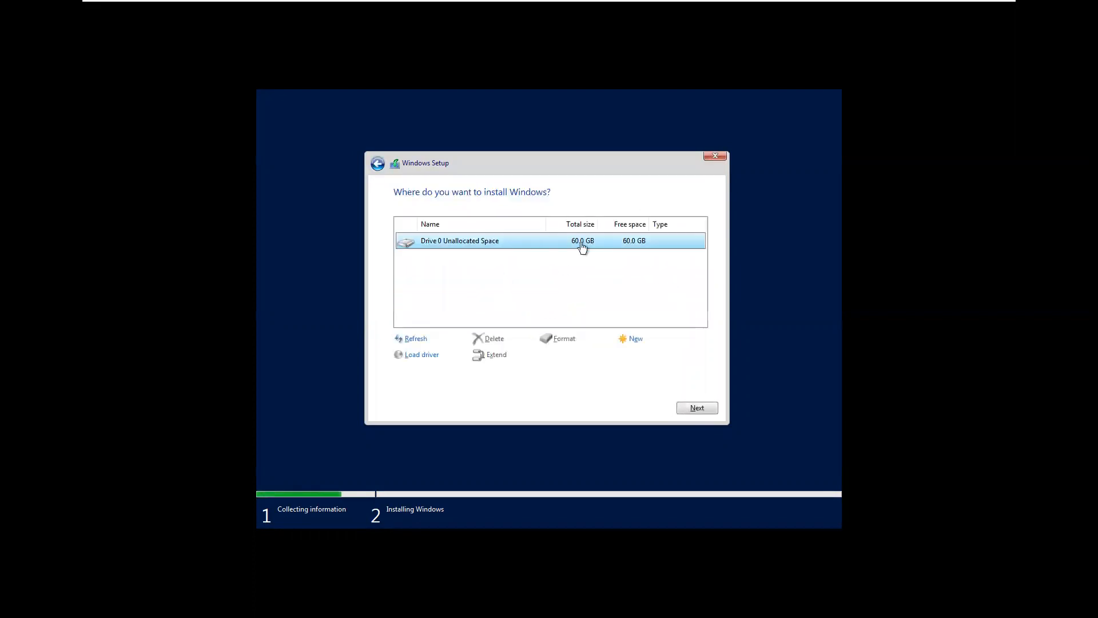
pyautogui.click(698, 408)
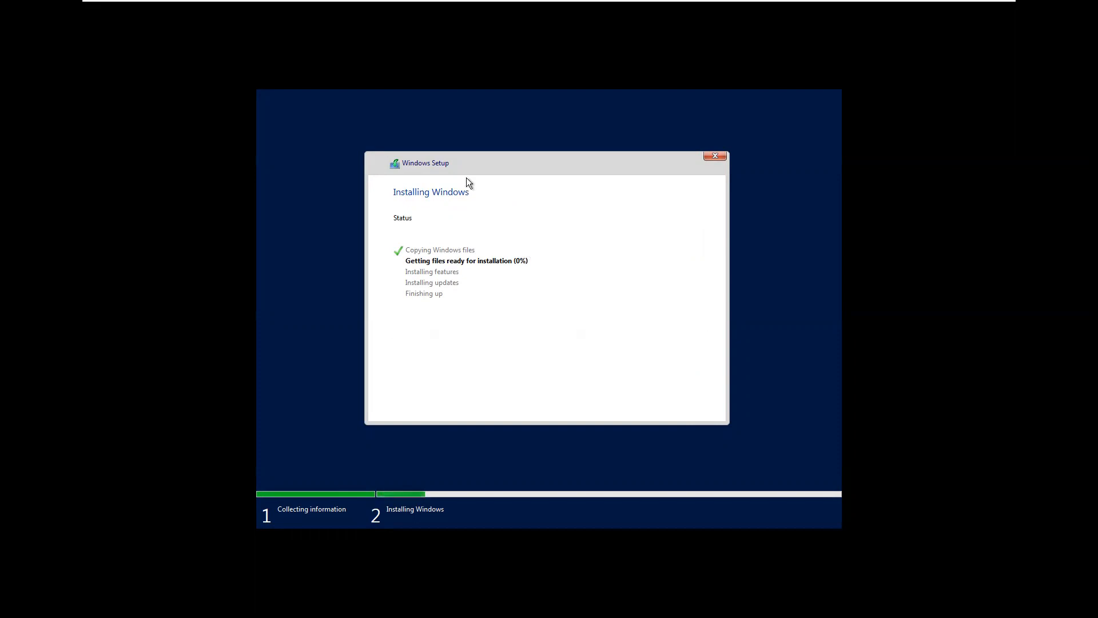
# Enter and re-enter the password for the built-in Administrator account, and finish customizing the settings.
pyautogui.moveTo(593, 1)
pyautogui.moveTo(631, 3)
pyautogui.click(538, 95)
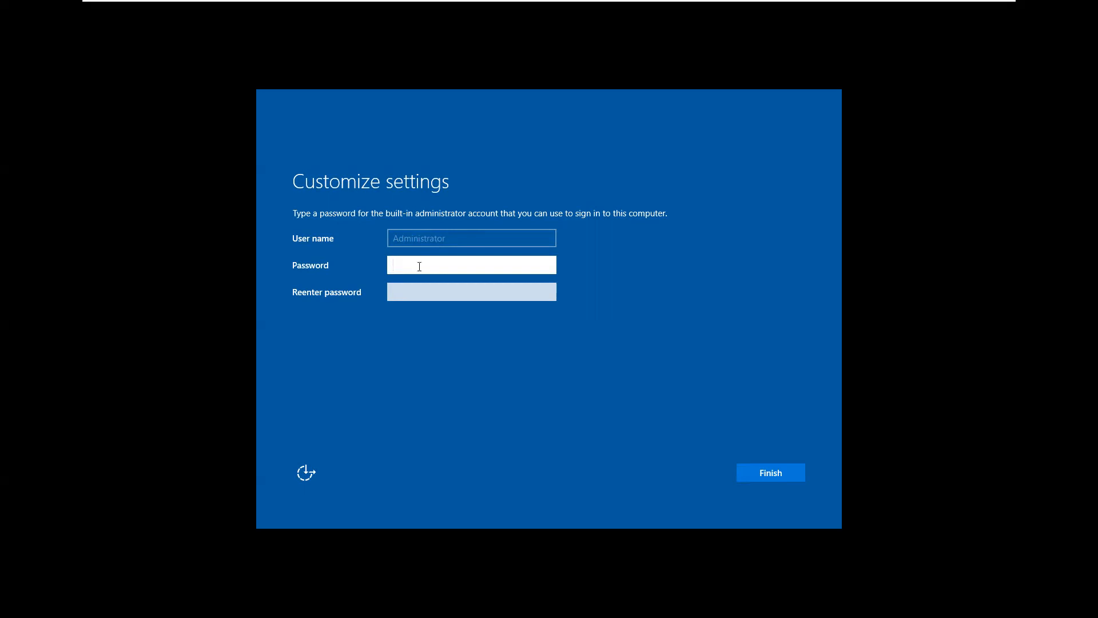
pyautogui.write('••••••••')
pyautogui.press('Tab')
pyautogui.write('••••••••')
pyautogui.press('Return')
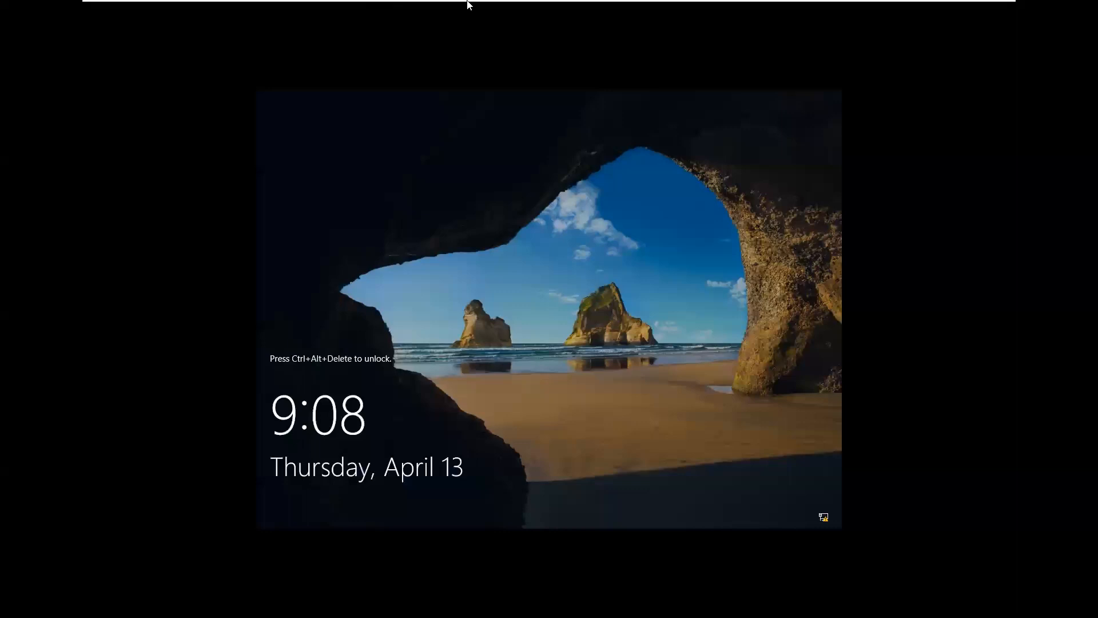
# Unlock the DC server and sign in as Administrator by entering the account password.
pyautogui.moveTo(474, 7)
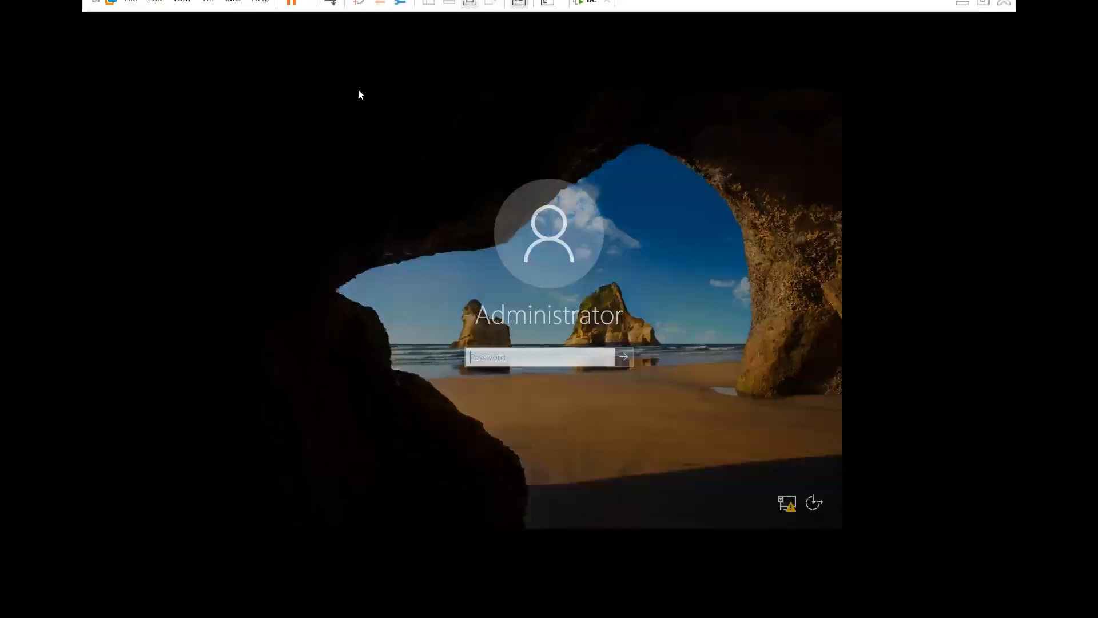
pyautogui.click(520, 358)
pyautogui.write('••••••')
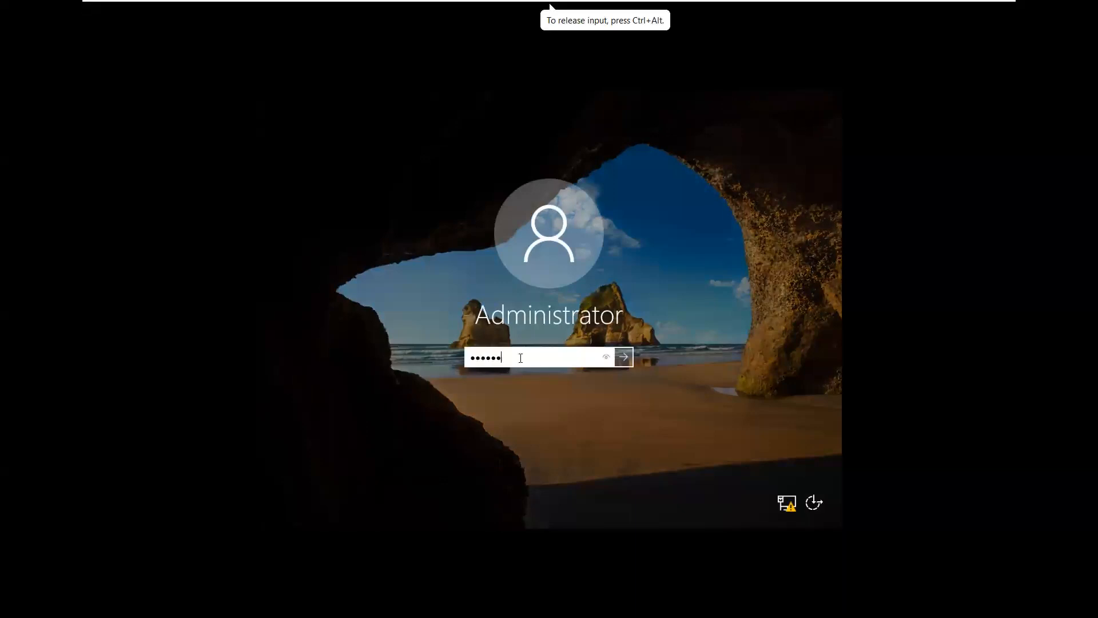
pyautogui.write('••••')
pyautogui.press('Return')
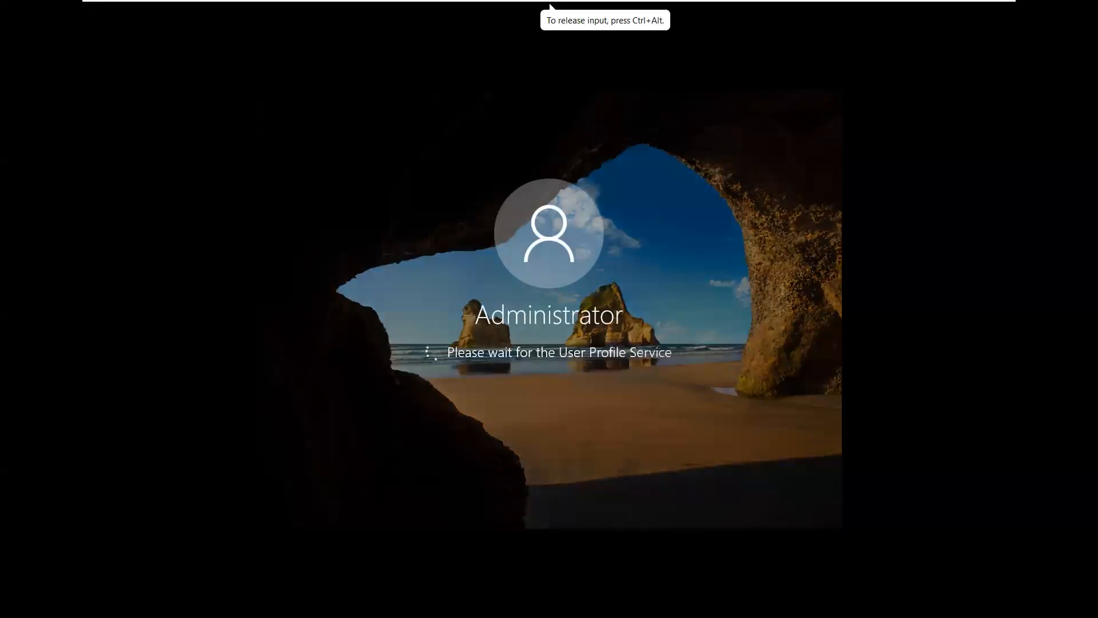
# Connect the VMware Tools installer CD to the DC virtual machine.
pyautogui.moveTo(549, 3)
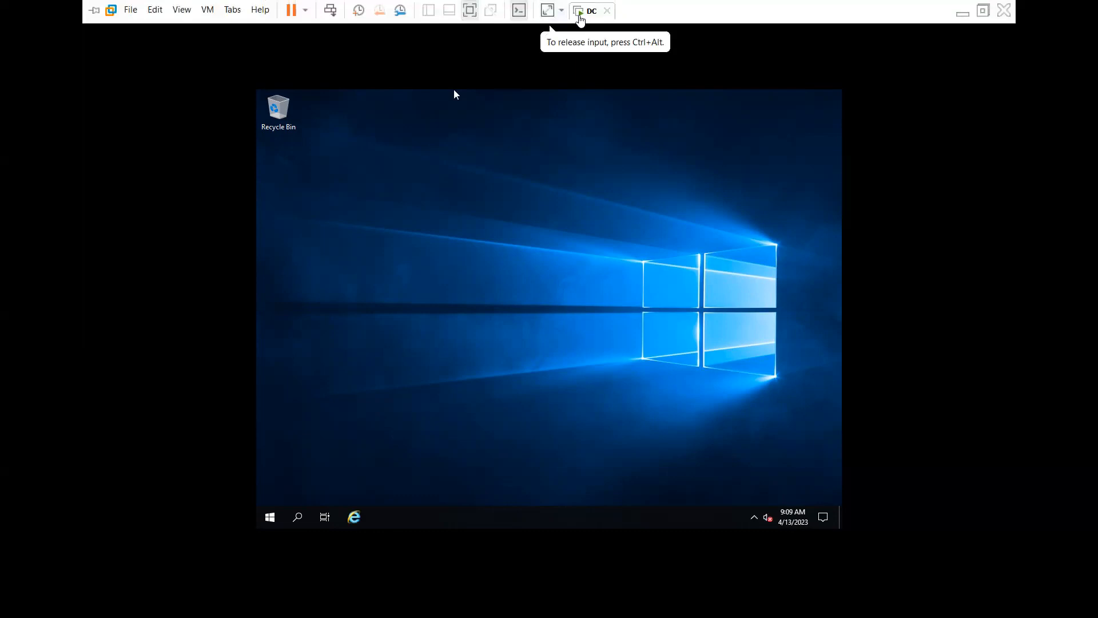
pyautogui.rightClick(580, 18)
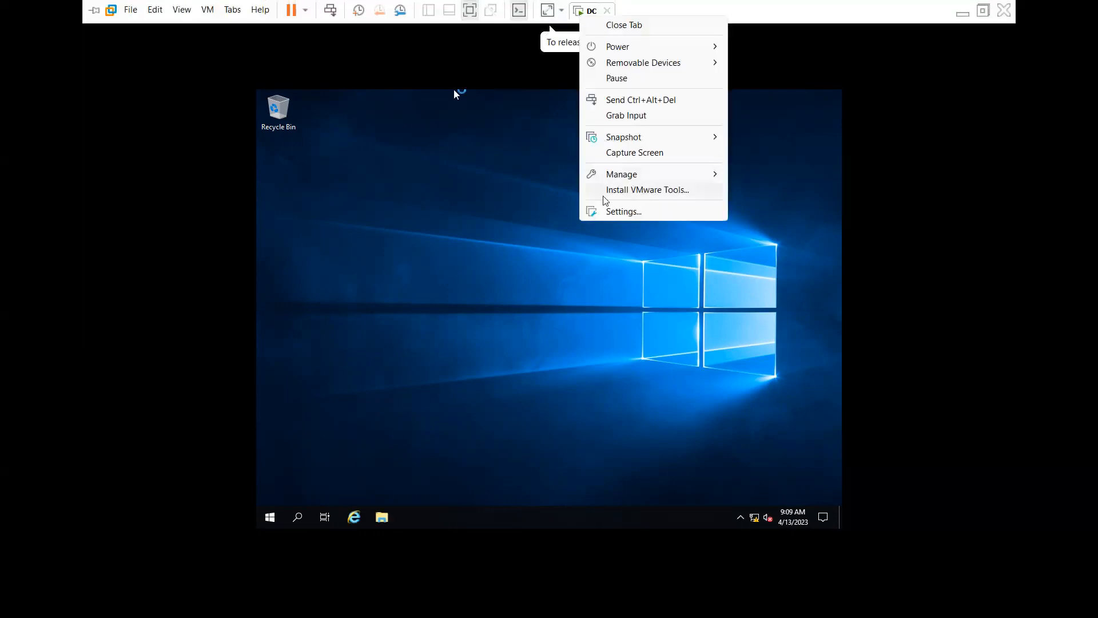
pyautogui.click(646, 190)
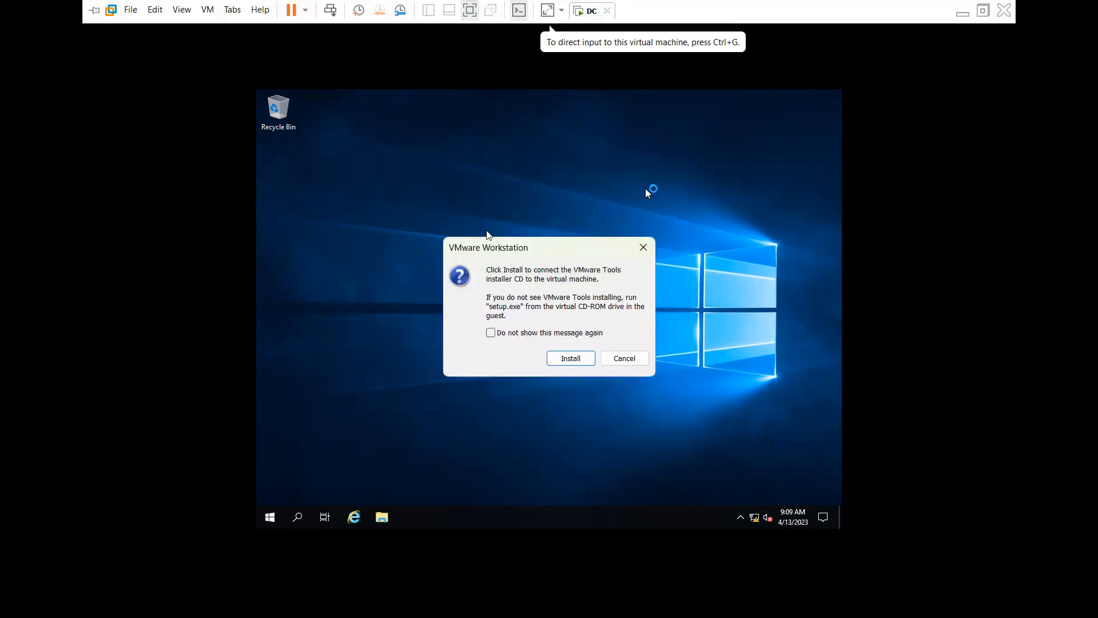
pyautogui.click(563, 358)
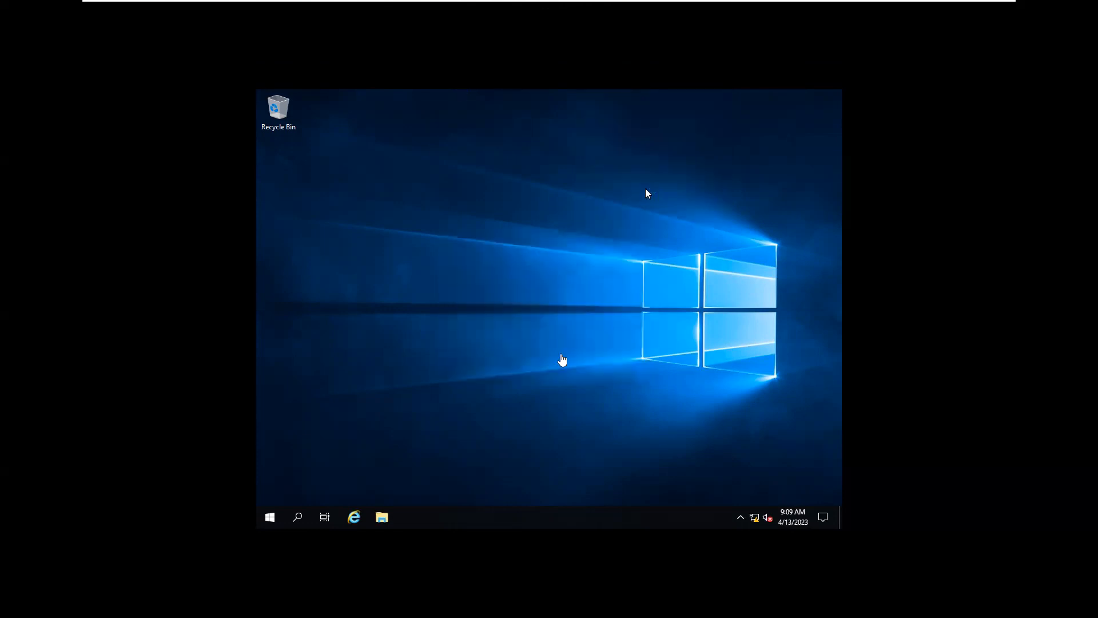
# Run the VMware Tools installer from DVD Drive (D:) in File Explorer, and minimize the File Explorer window.
pyautogui.click(386, 521)
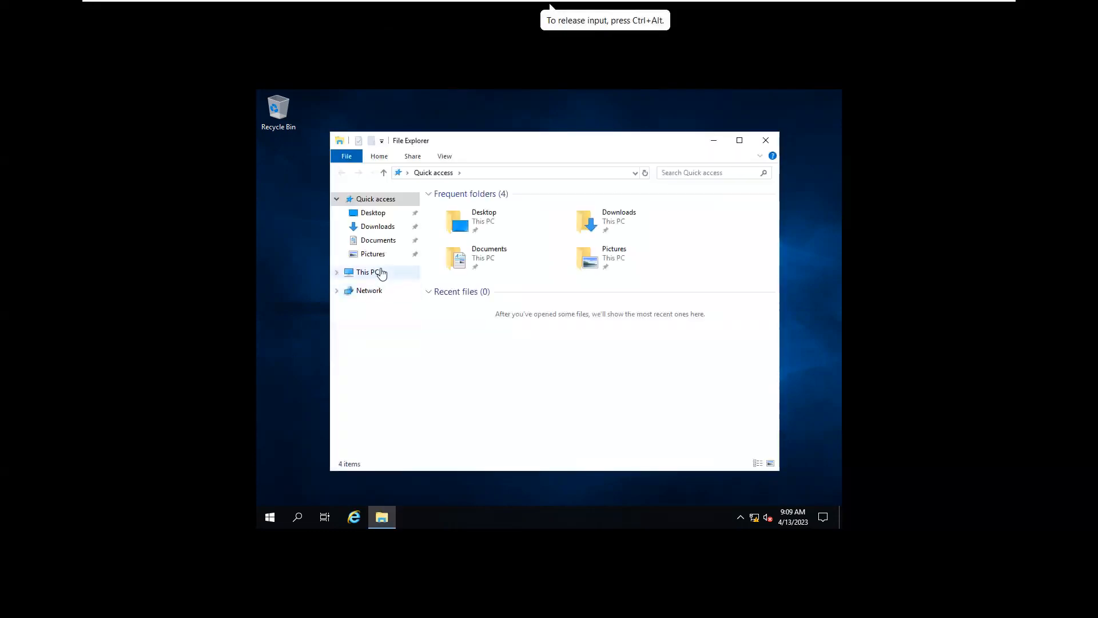
pyautogui.click(387, 278)
pyautogui.click(622, 368)
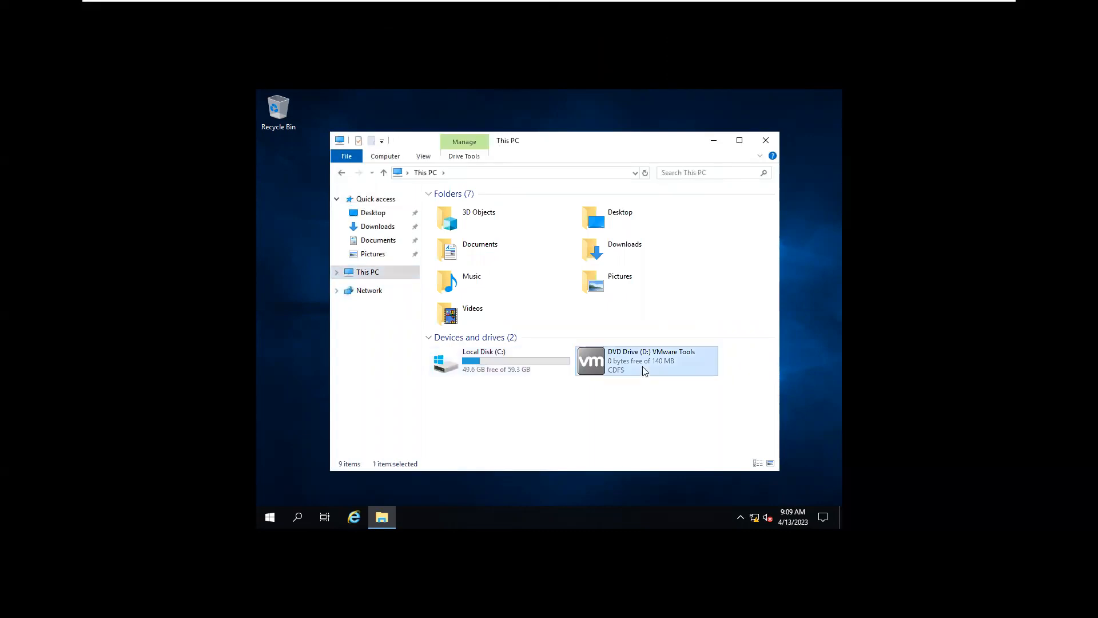
pyautogui.rightClick(638, 364)
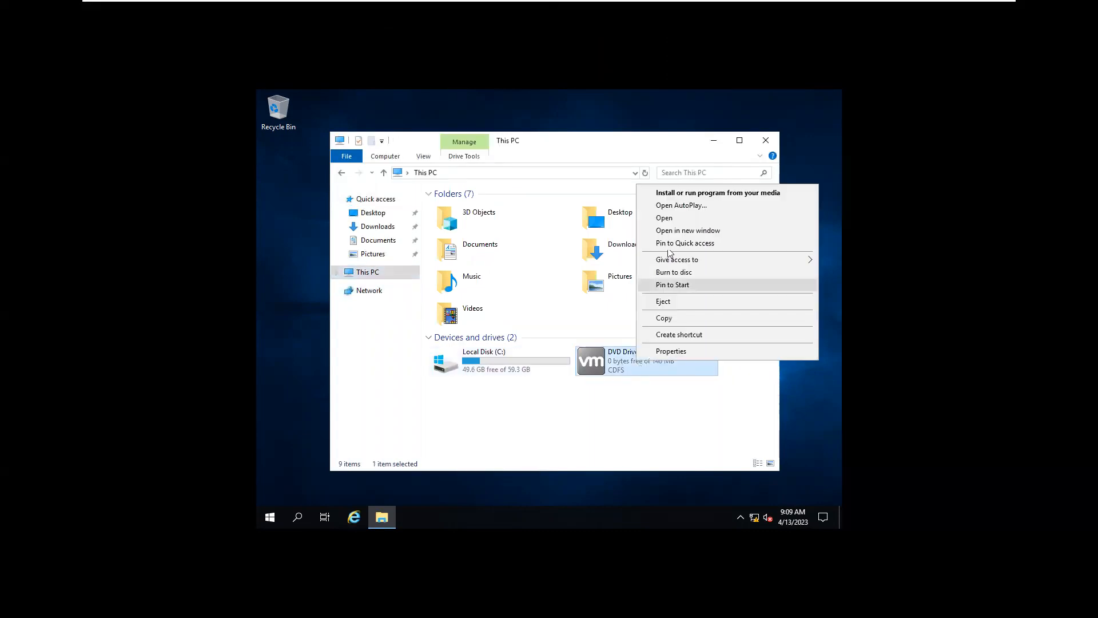
pyautogui.click(671, 193)
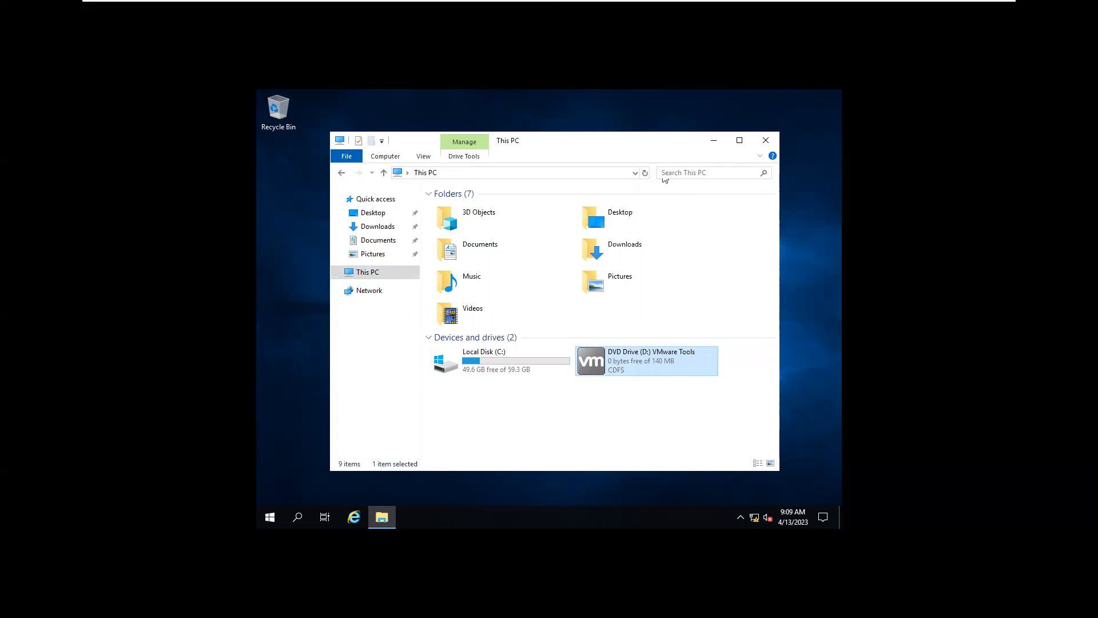
pyautogui.click(714, 141)
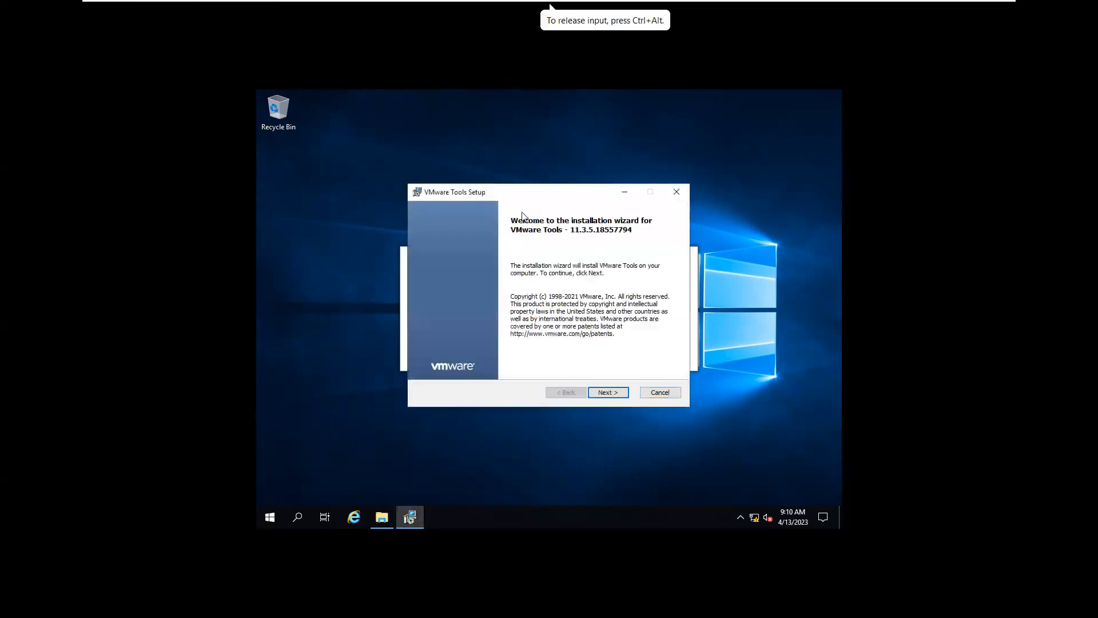
# Install VMware Tools using the Typical setup type, and move the setup window aside.
pyautogui.click(607, 393)
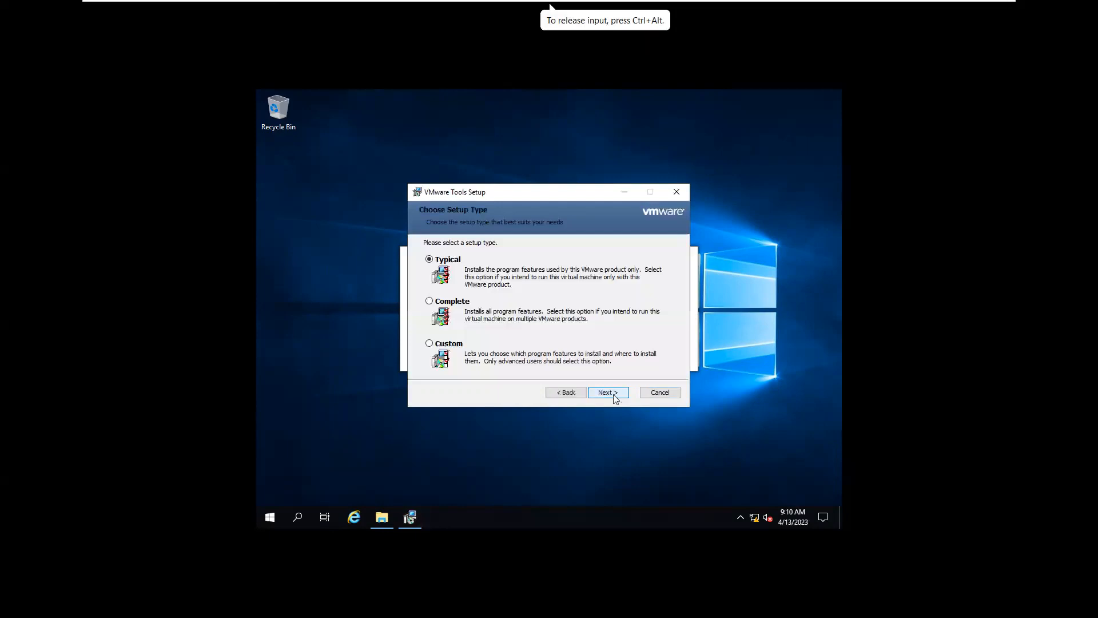
pyautogui.click(608, 392)
pyautogui.click(608, 393)
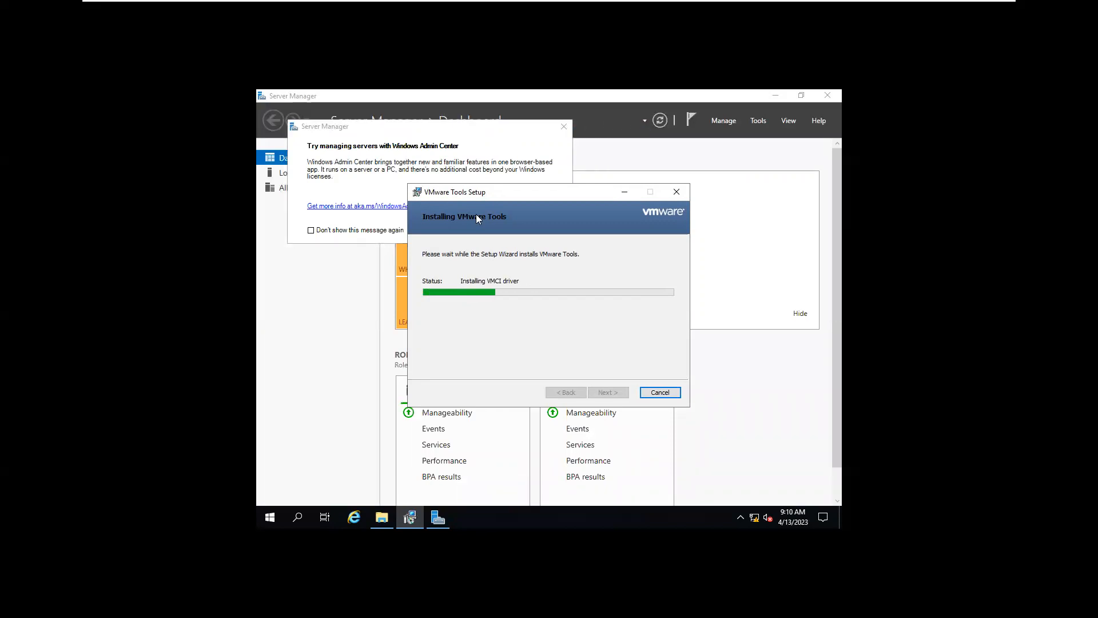
pyautogui.moveTo(465, 188); pyautogui.dragTo(565, 172)
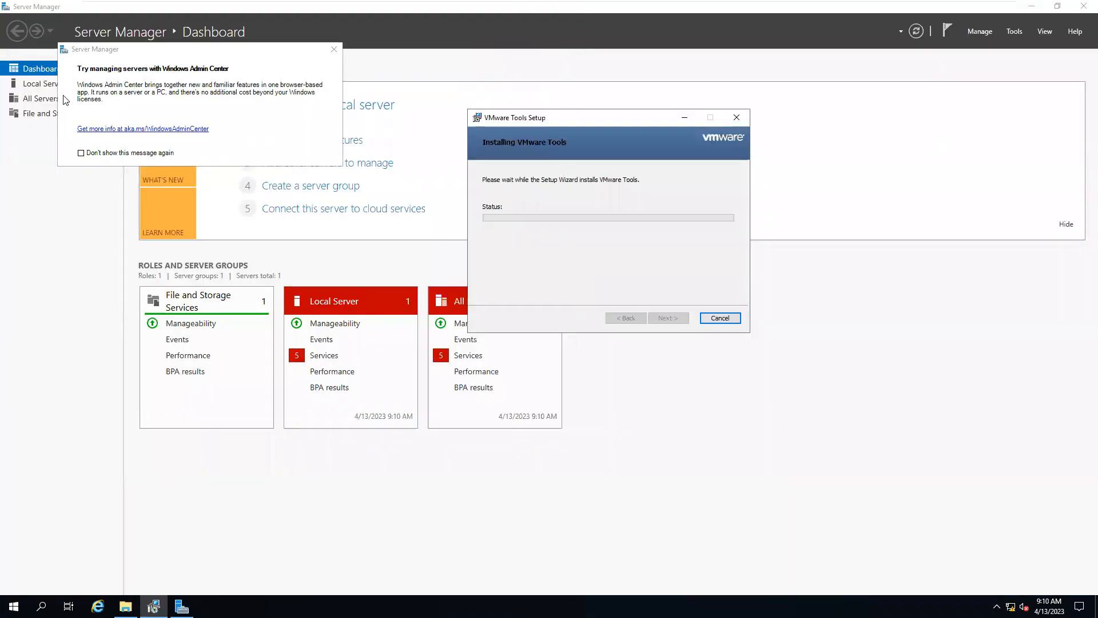
# Finish the VMware Tools setup without restarting, and dismiss the Windows Admin Center message so that it is not shown again.
pyautogui.click(82, 153)
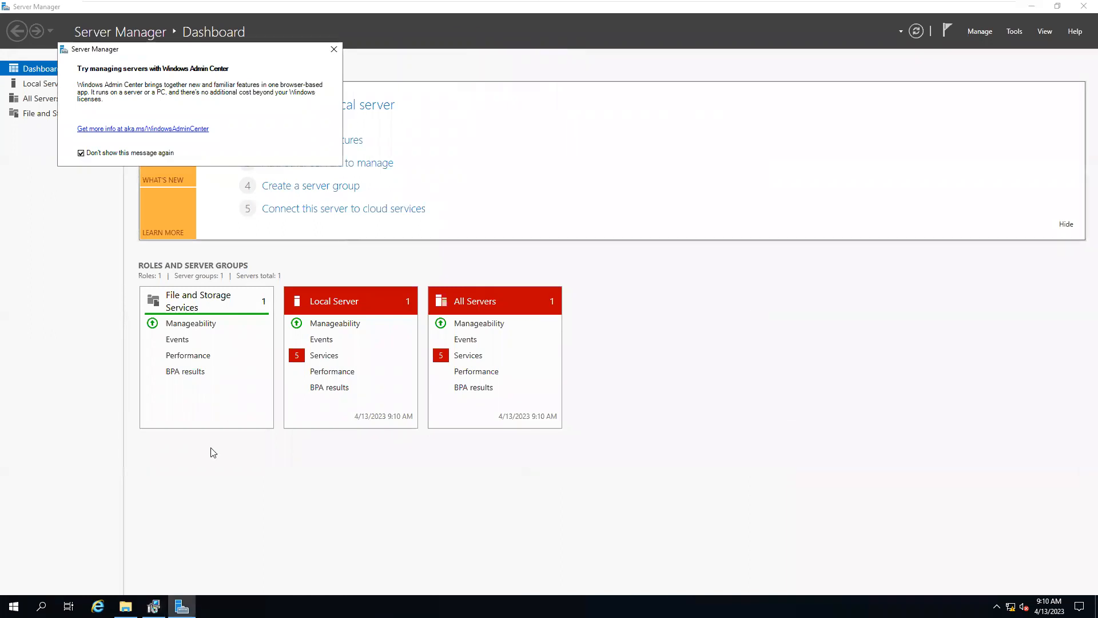
pyautogui.click(181, 607)
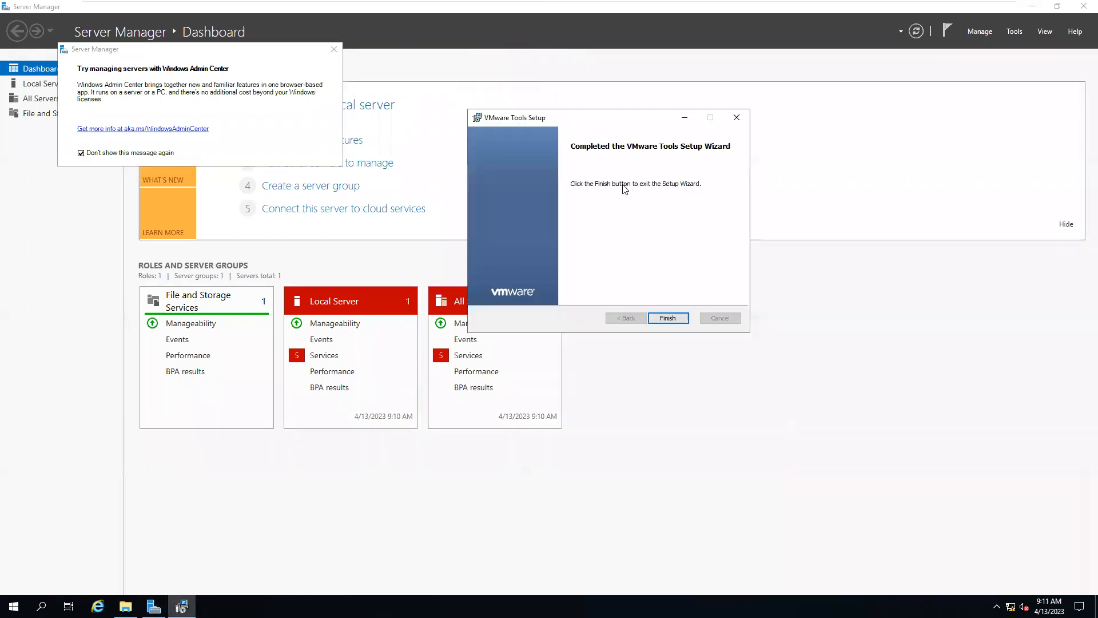
pyautogui.click(668, 318)
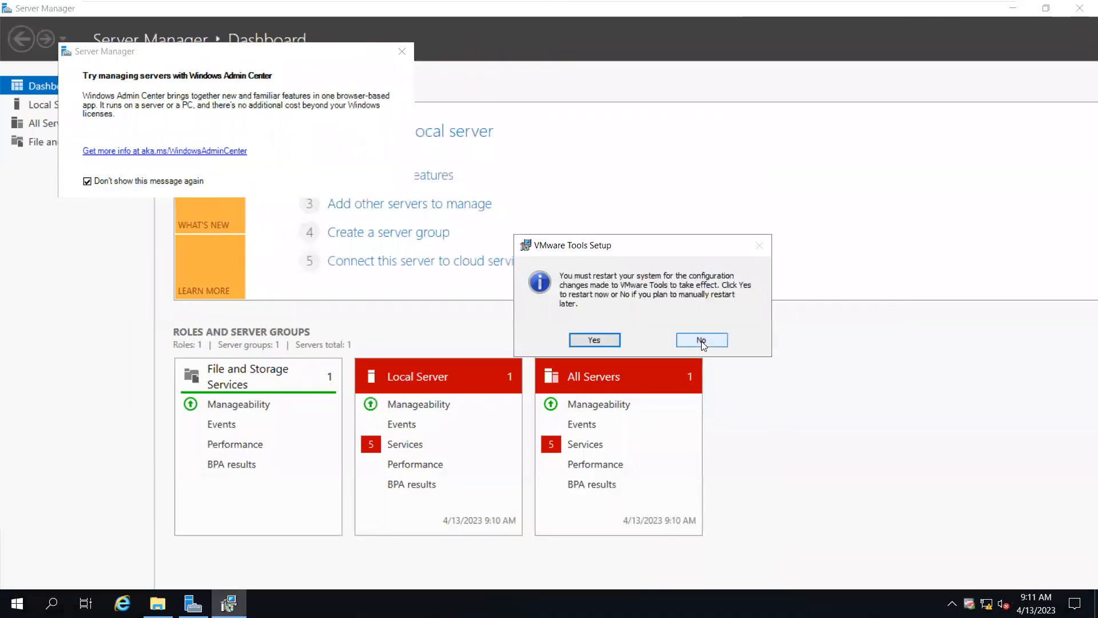
pyautogui.click(701, 339)
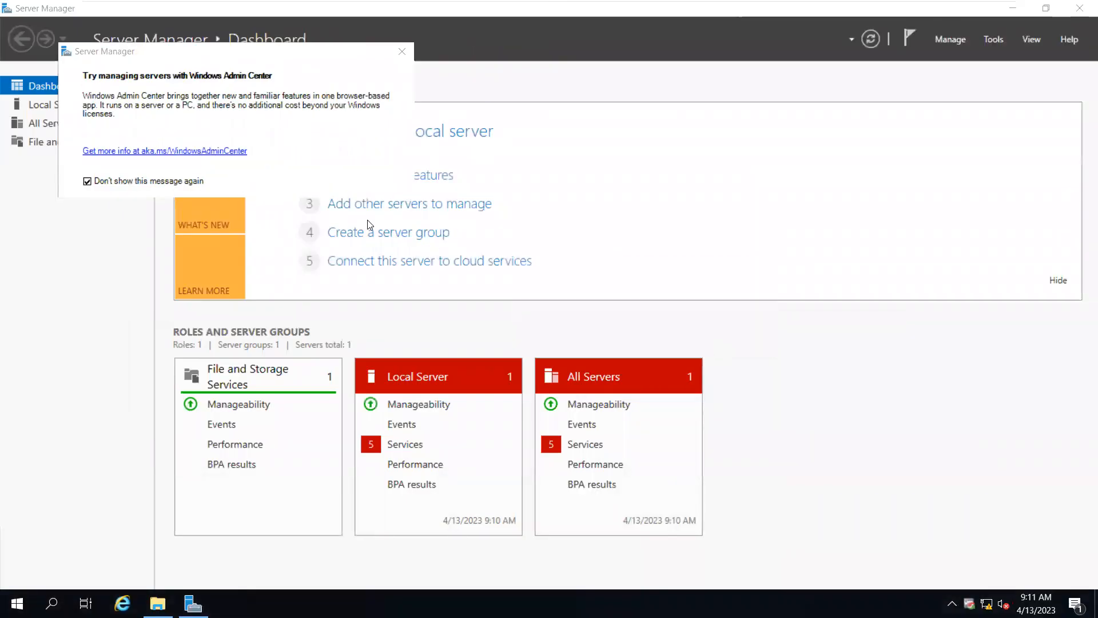
pyautogui.click(401, 50)
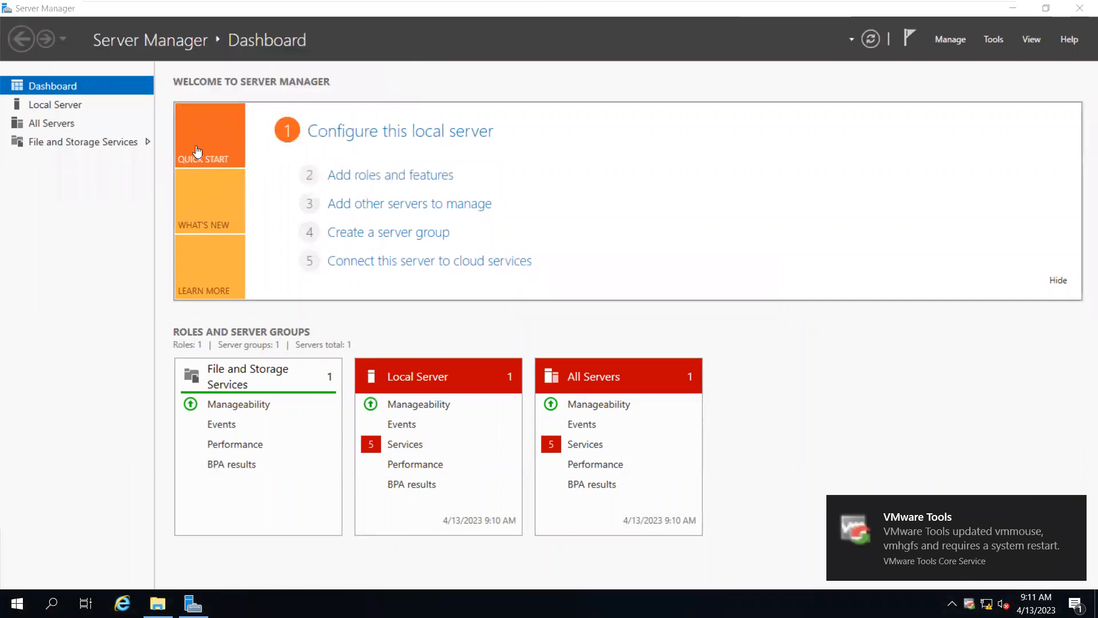
# Rename the local server's computer to DC, keeping it in WORKGROUP, and restart the server to apply the change.
pyautogui.click(49, 104)
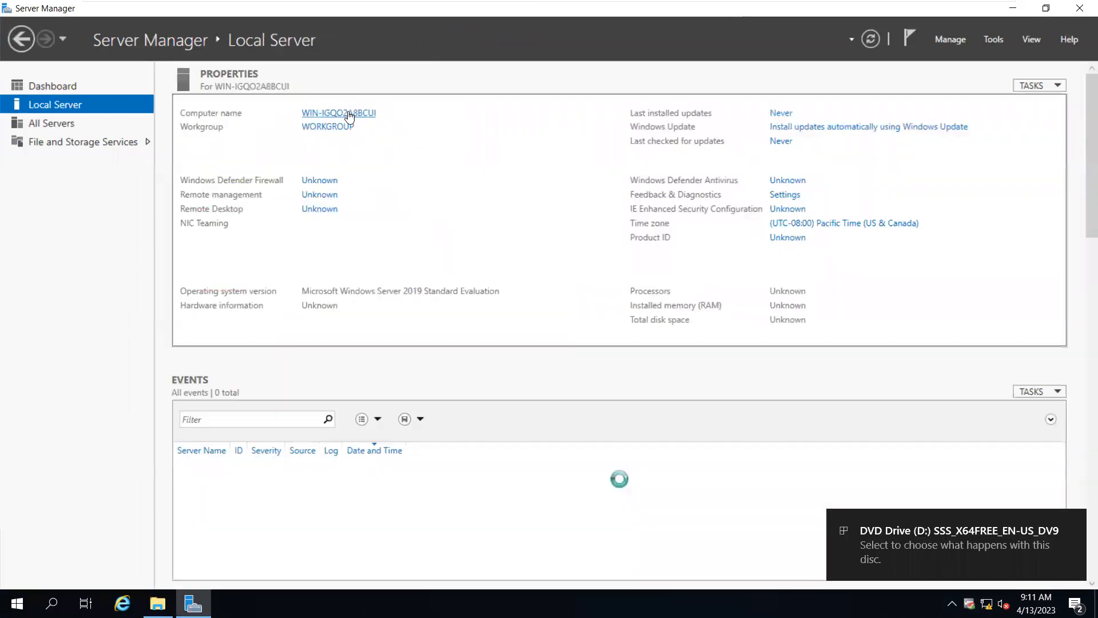
pyautogui.click(346, 114)
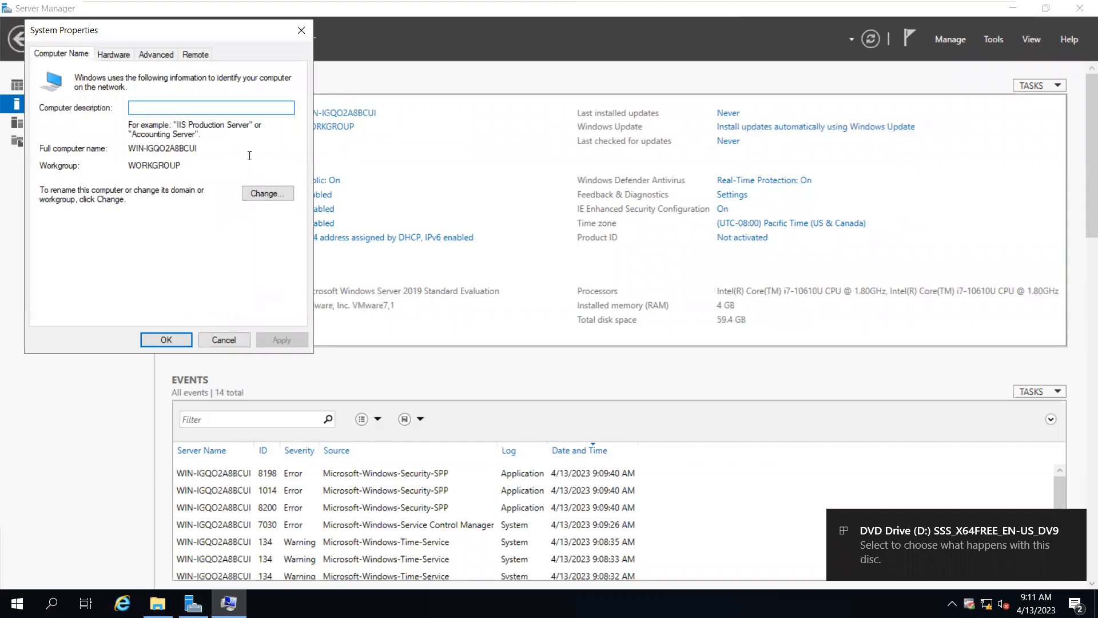
pyautogui.click(265, 193)
pyautogui.write('DC')
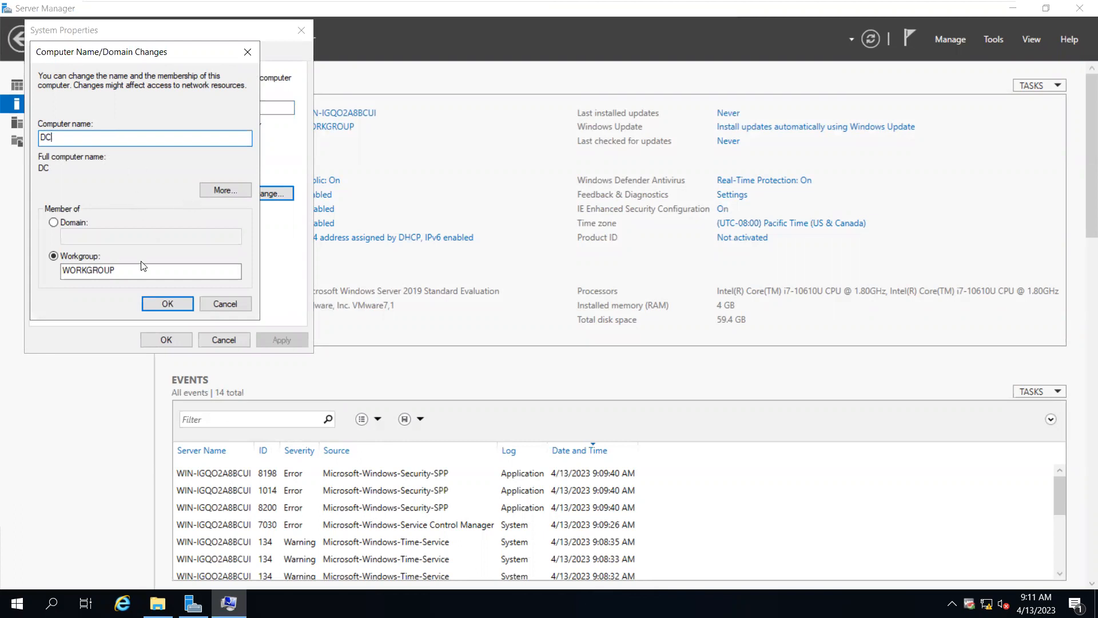
pyautogui.click(157, 303)
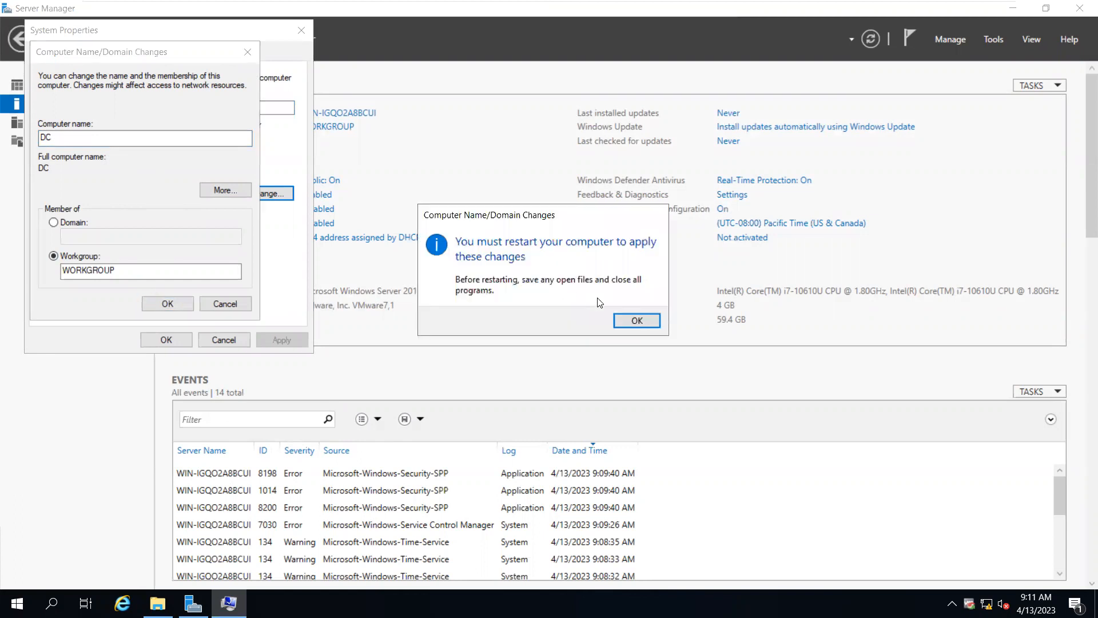
pyautogui.click(623, 320)
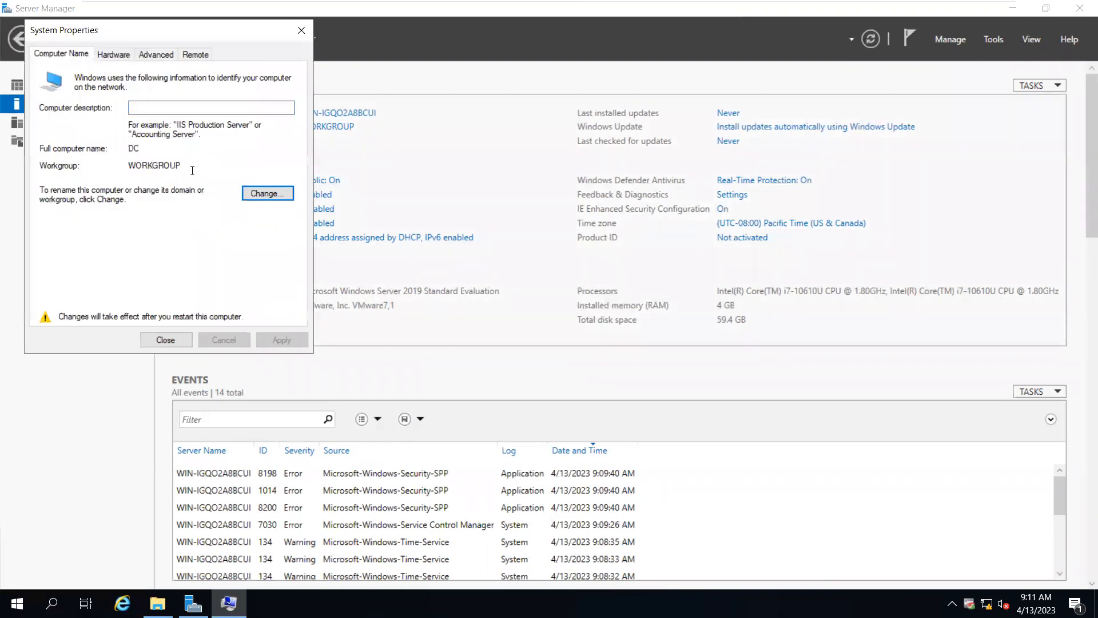
pyautogui.click(160, 339)
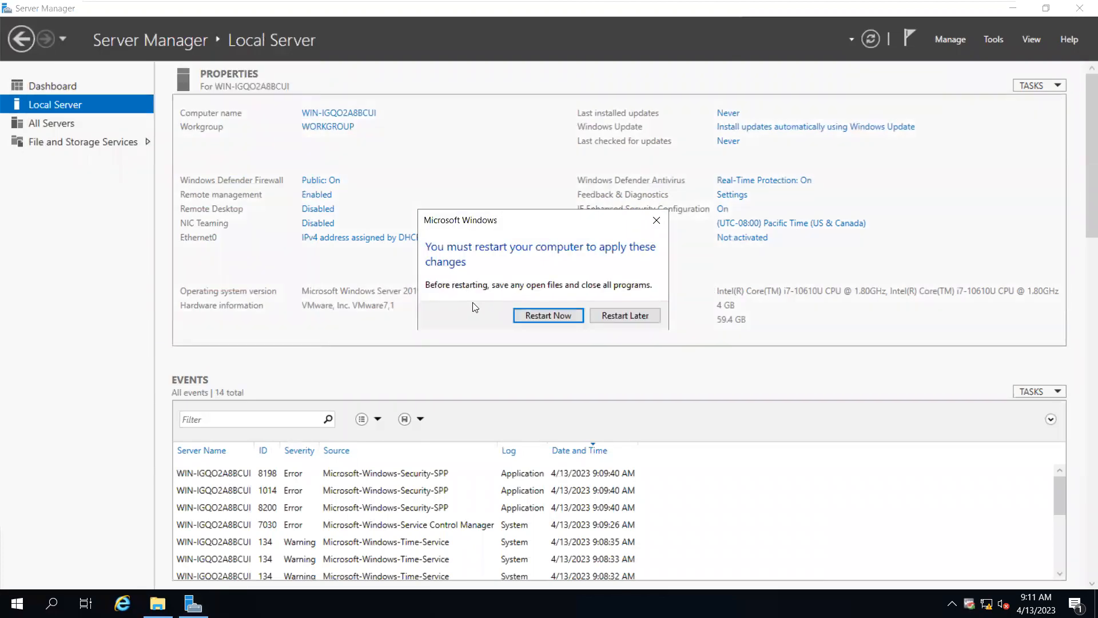
pyautogui.click(543, 317)
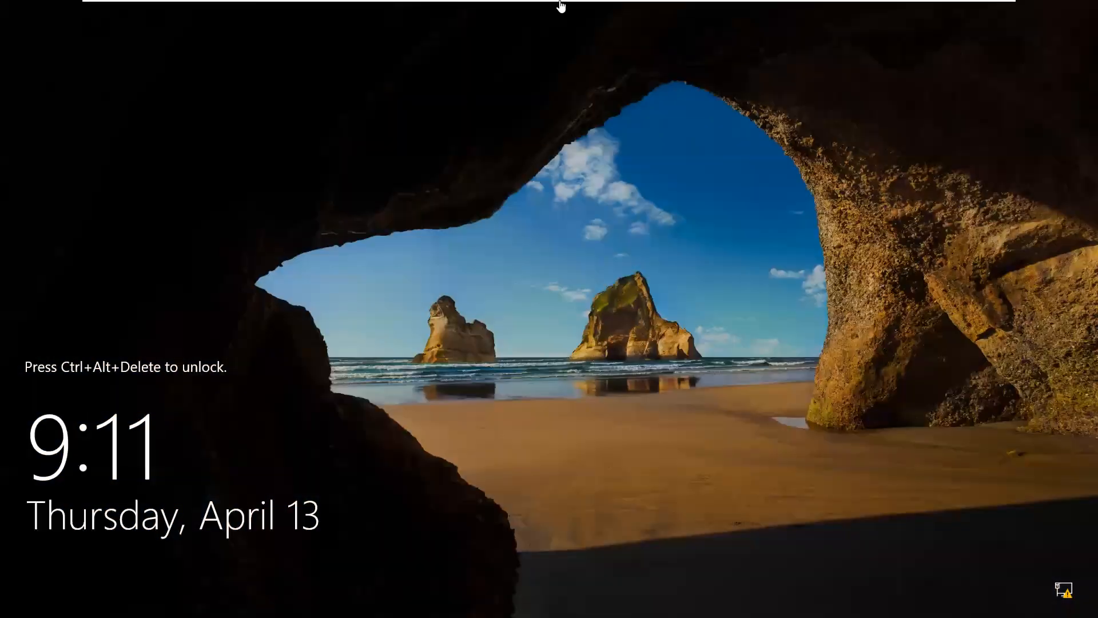
# Unlock the restarted server and sign in as Administrator with the account password.
pyautogui.moveTo(561, 2)
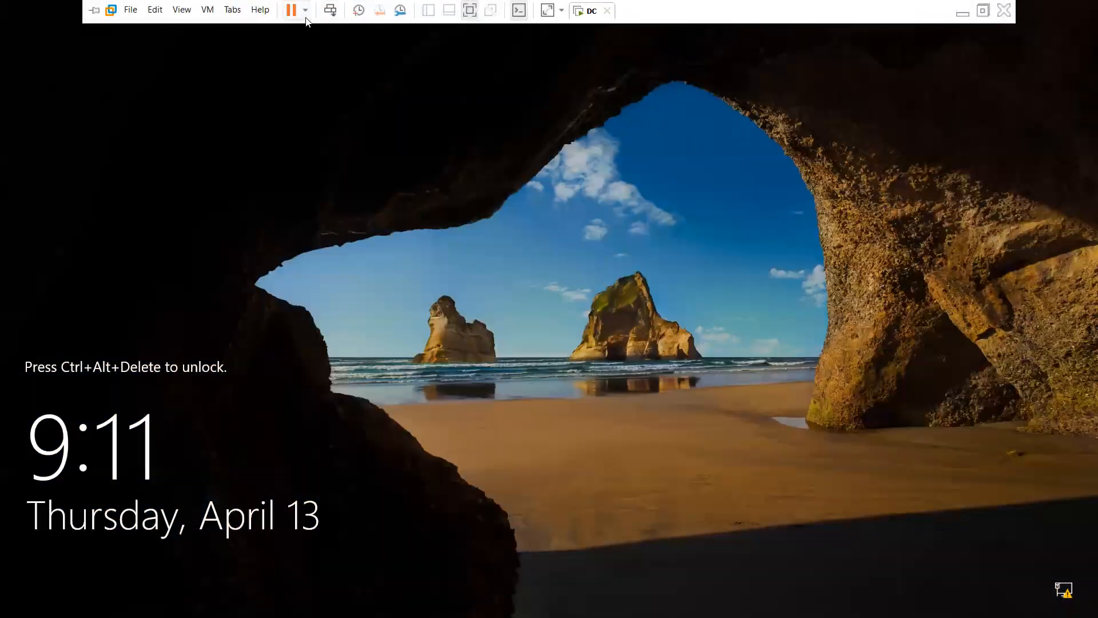
pyautogui.click(330, 18)
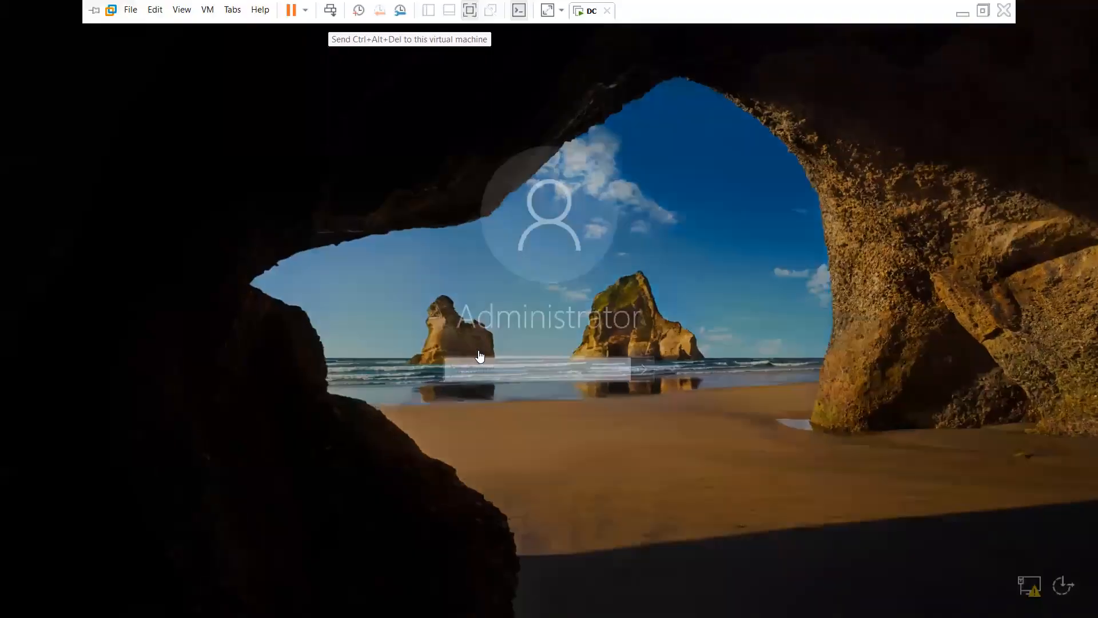
pyautogui.write('****')
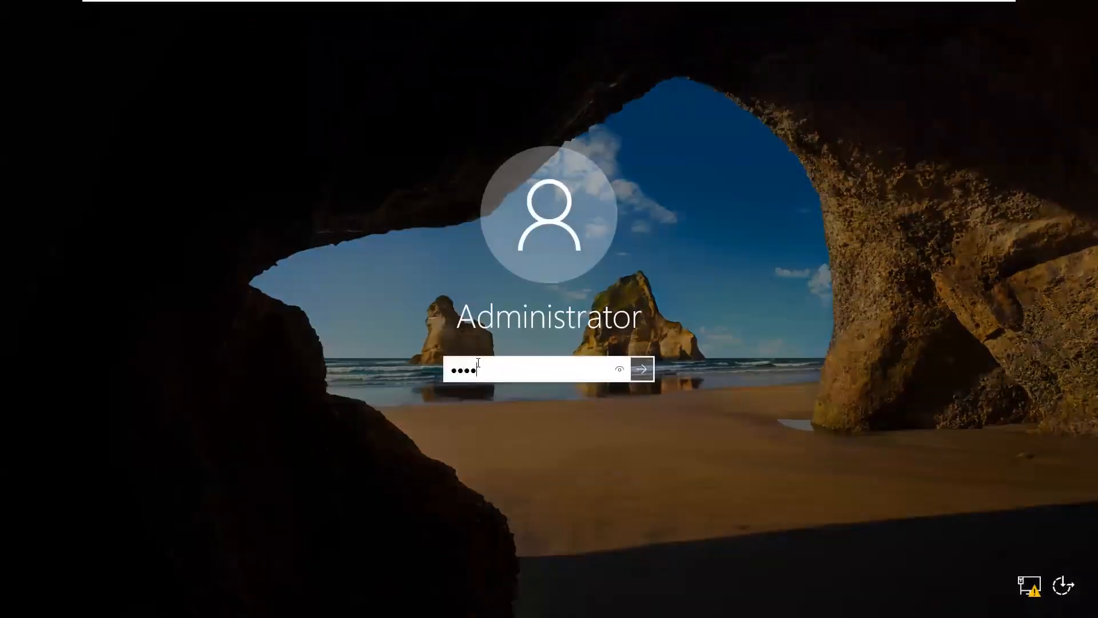
pyautogui.write('*****')
pyautogui.press('Return')
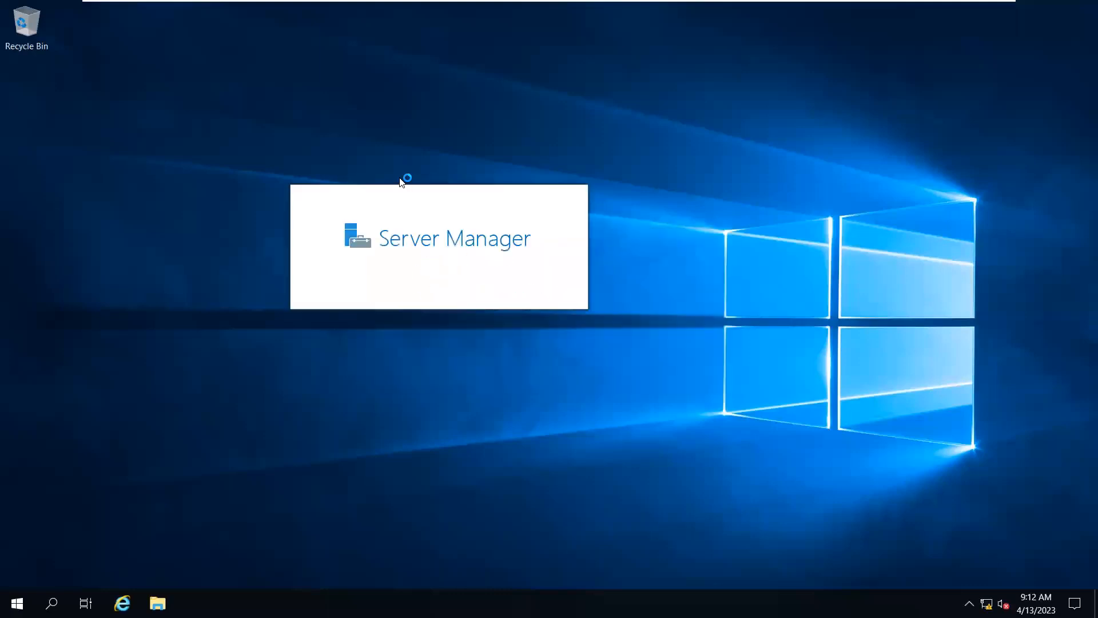
# Give the Ethernet0 adapter the static IPv4 address 192.168.10.100 with subnet mask 255.255.255.0.
pyautogui.moveTo(364, 5)
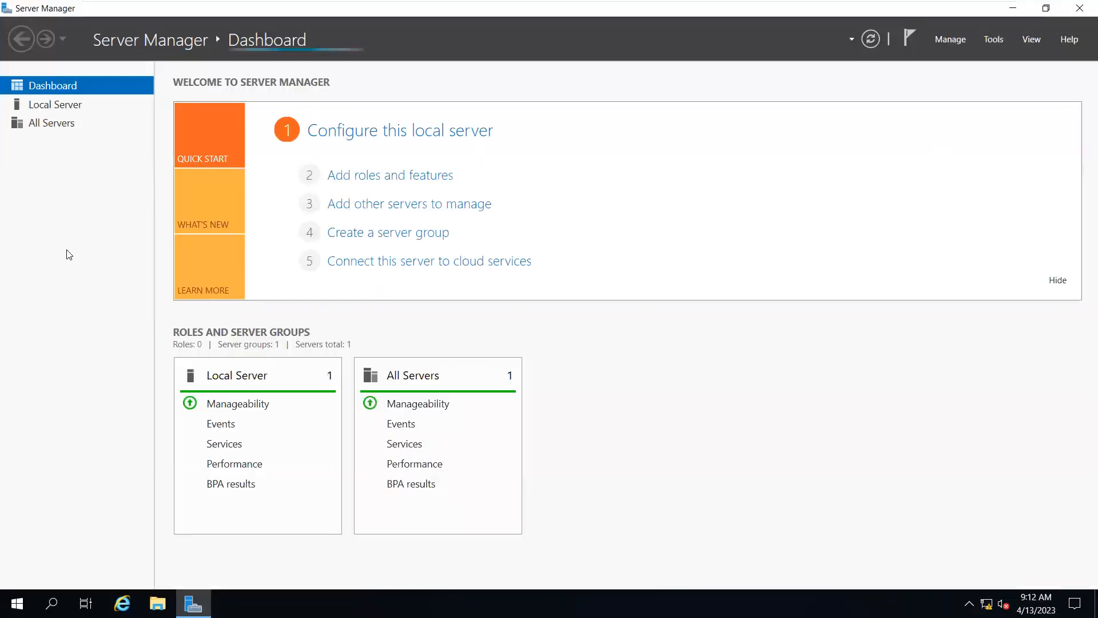
pyautogui.click(63, 105)
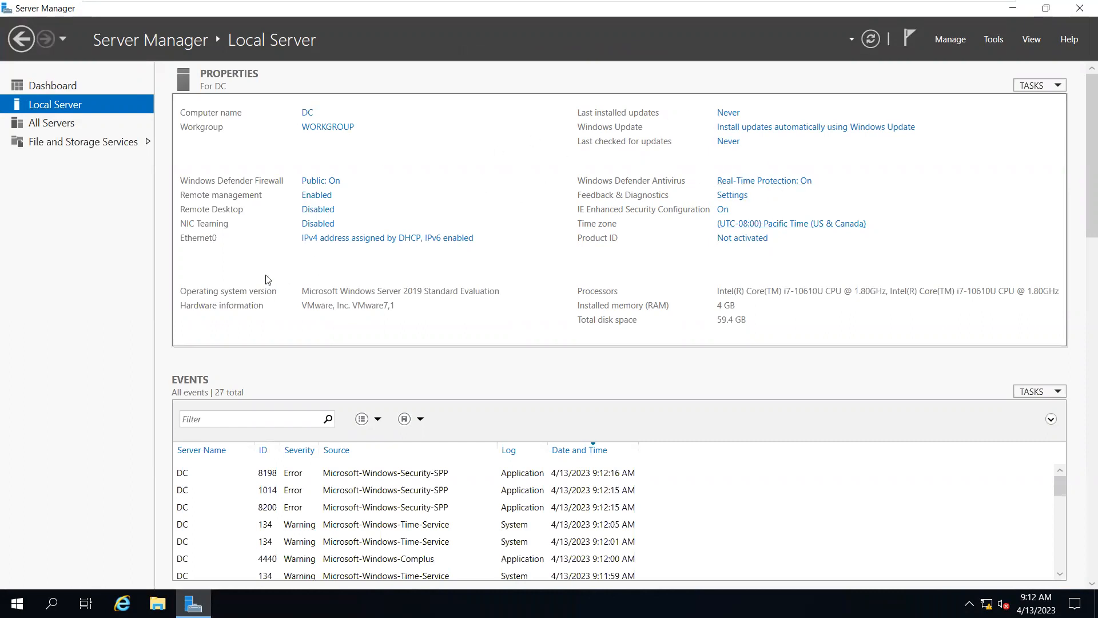
pyautogui.click(368, 242)
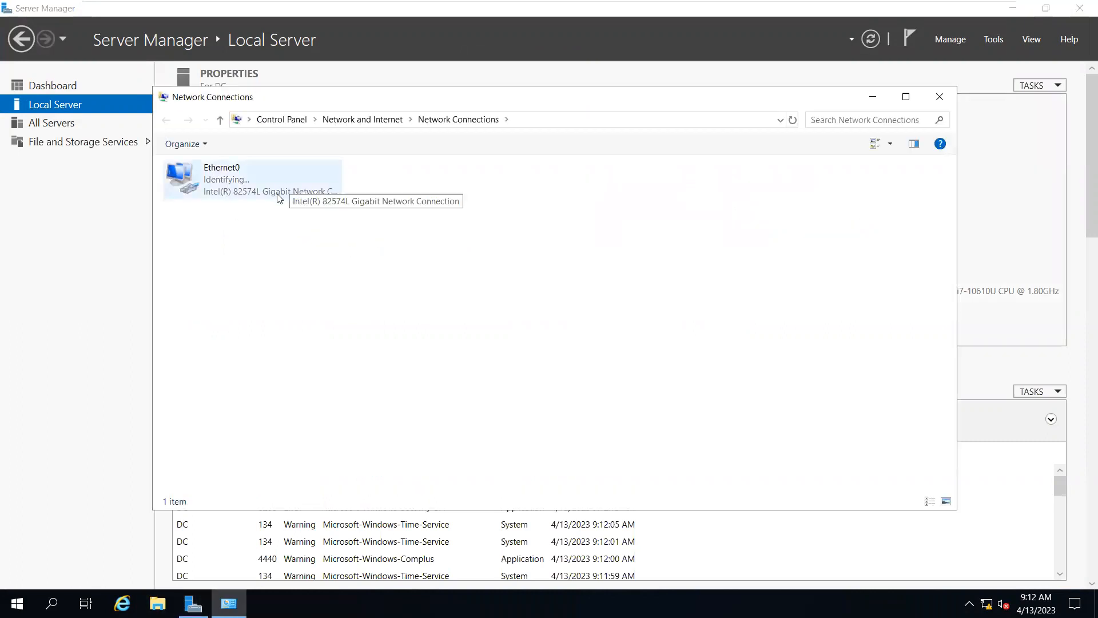
pyautogui.doubleClick(254, 184)
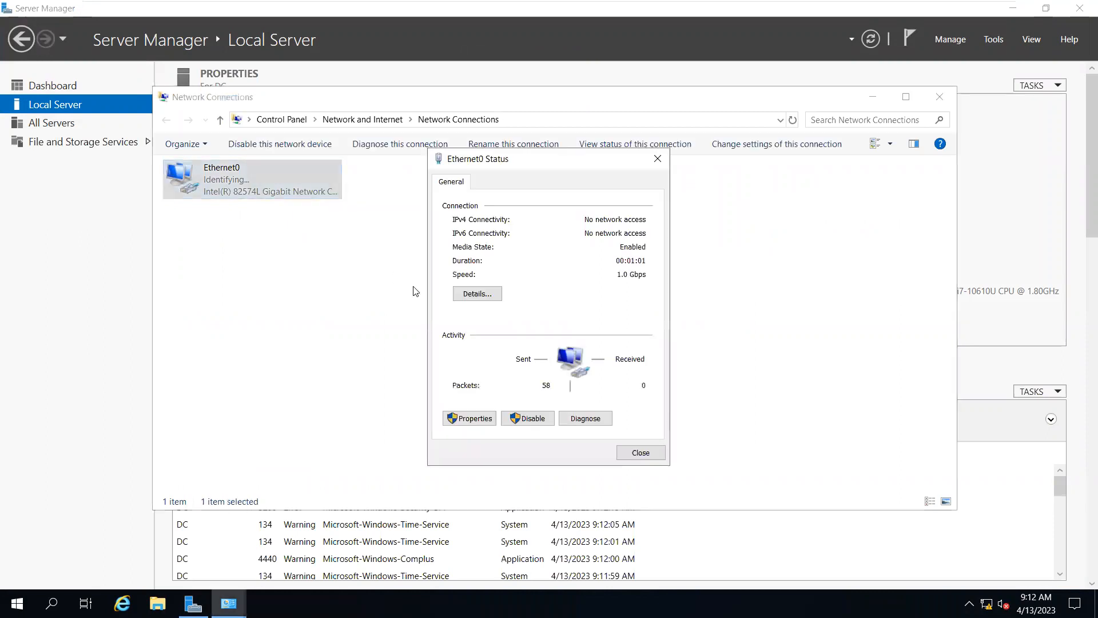
pyautogui.click(461, 420)
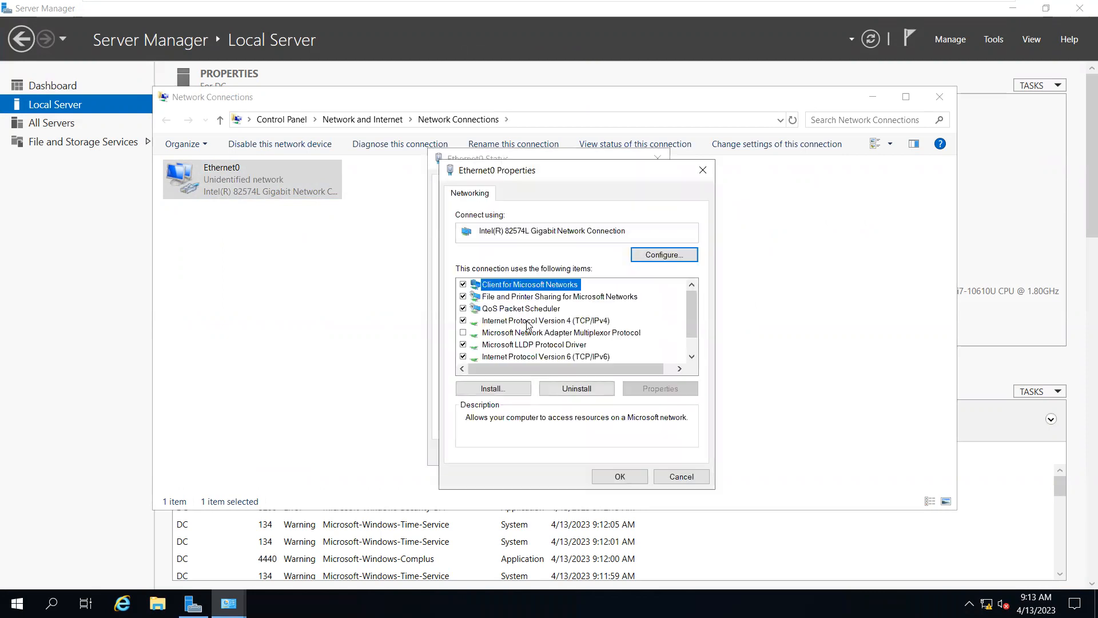
pyautogui.doubleClick(527, 321)
pyautogui.click(506, 328)
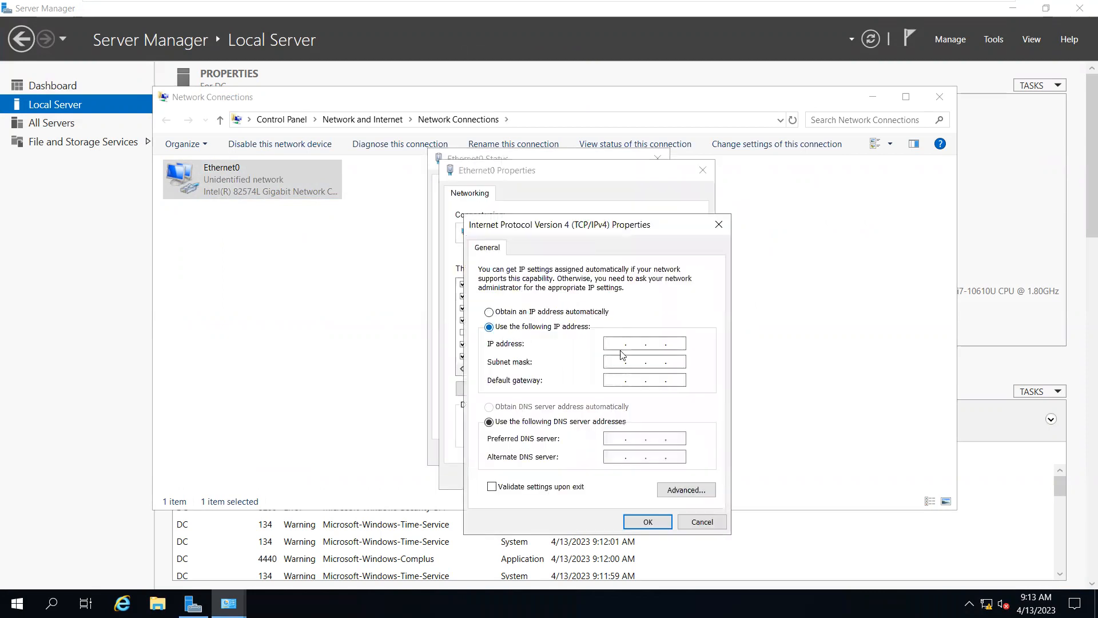
pyautogui.write('192.168.10.100')
pyautogui.press('Tab')
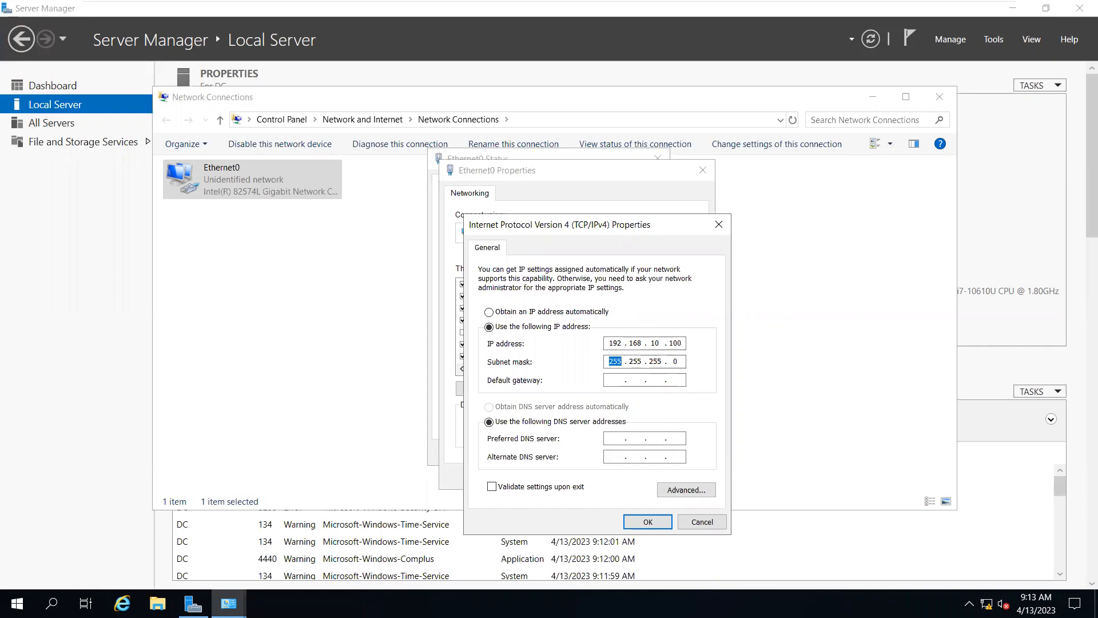
pyautogui.press('Tab')
pyautogui.moveTo(534, 228); pyautogui.dragTo(520, 201)
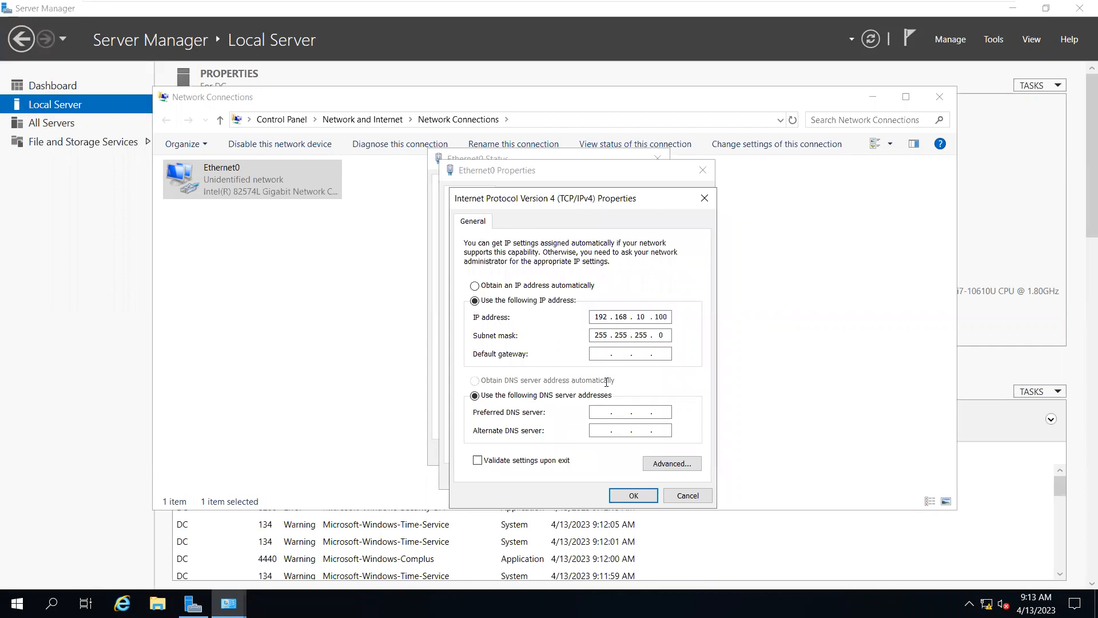
# Compare the octets of the IP address with the matching octets of the subnet mask.
pyautogui.doubleClick(601, 318)
pyautogui.doubleClick(603, 336)
pyautogui.doubleClick(622, 335)
pyautogui.doubleClick(622, 317)
pyautogui.doubleClick(641, 335)
pyautogui.doubleClick(660, 336)
pyautogui.doubleClick(636, 336)
pyautogui.doubleClick(622, 335)
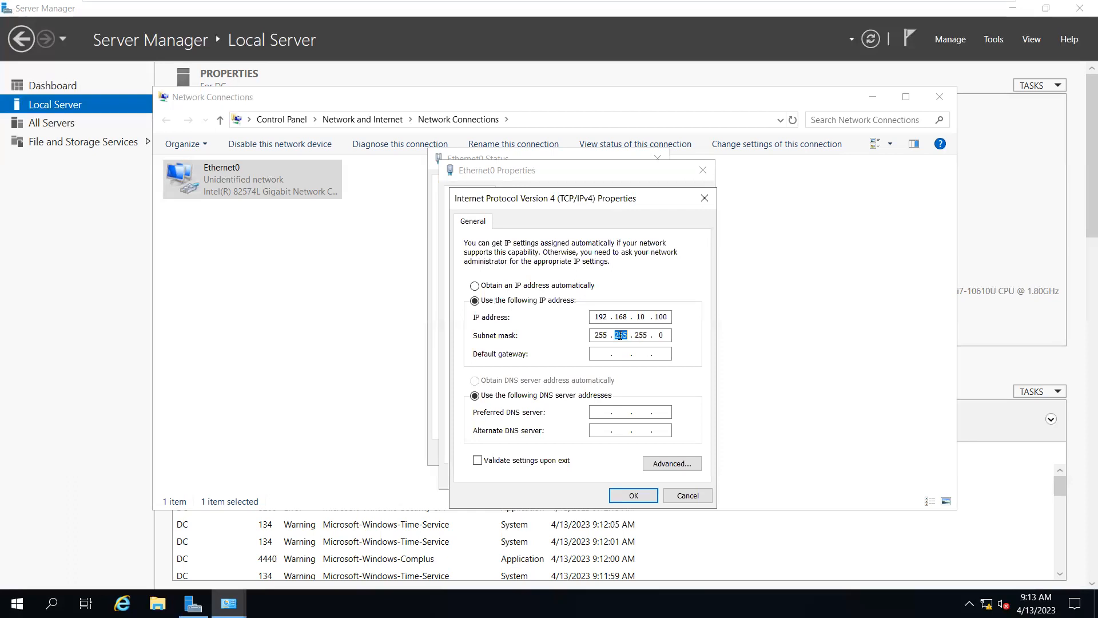
pyautogui.doubleClick(596, 334)
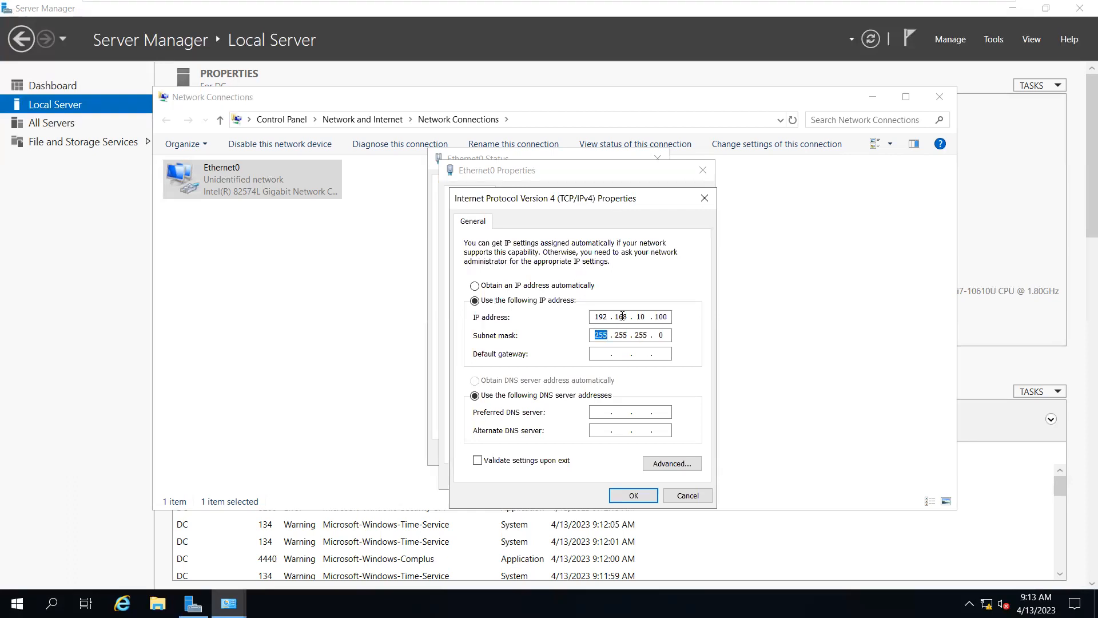
# Confirm the IPv4 settings and close the Ethernet0 properties and status dialogs.
pyautogui.click(629, 495)
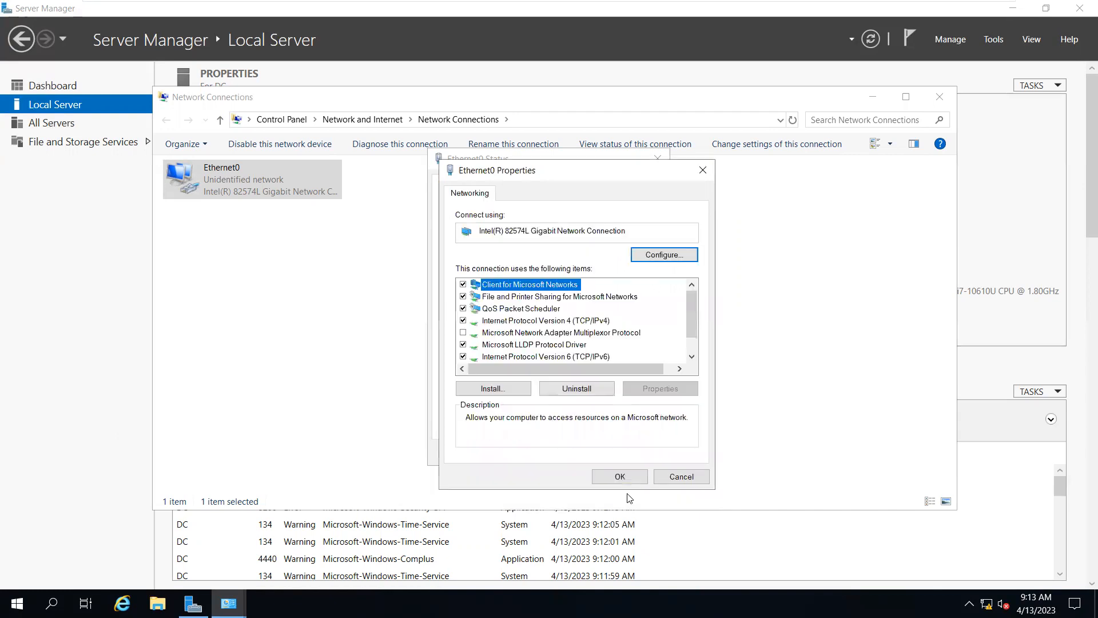
pyautogui.click(620, 477)
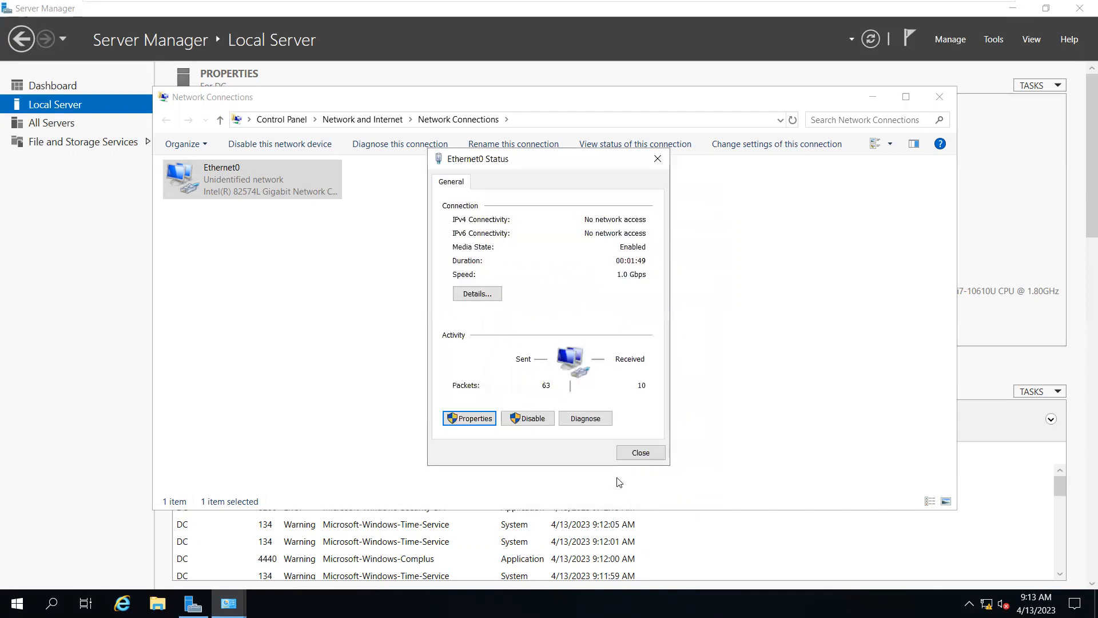
pyautogui.click(647, 454)
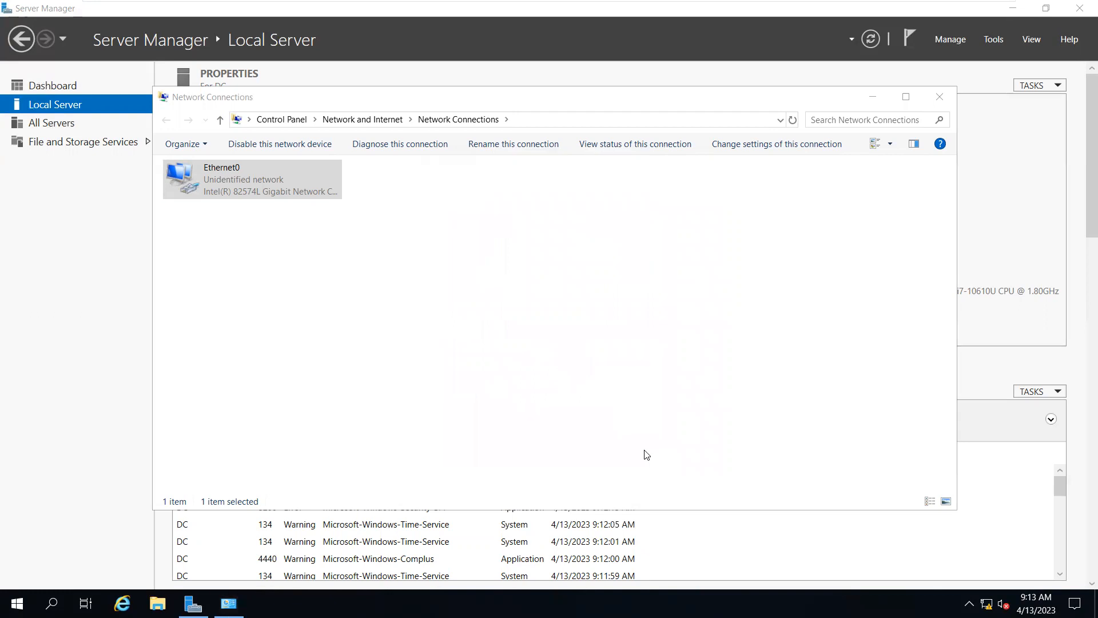
# Disable the Ethernet0 adapter in Network Connections.
pyautogui.click(393, 293)
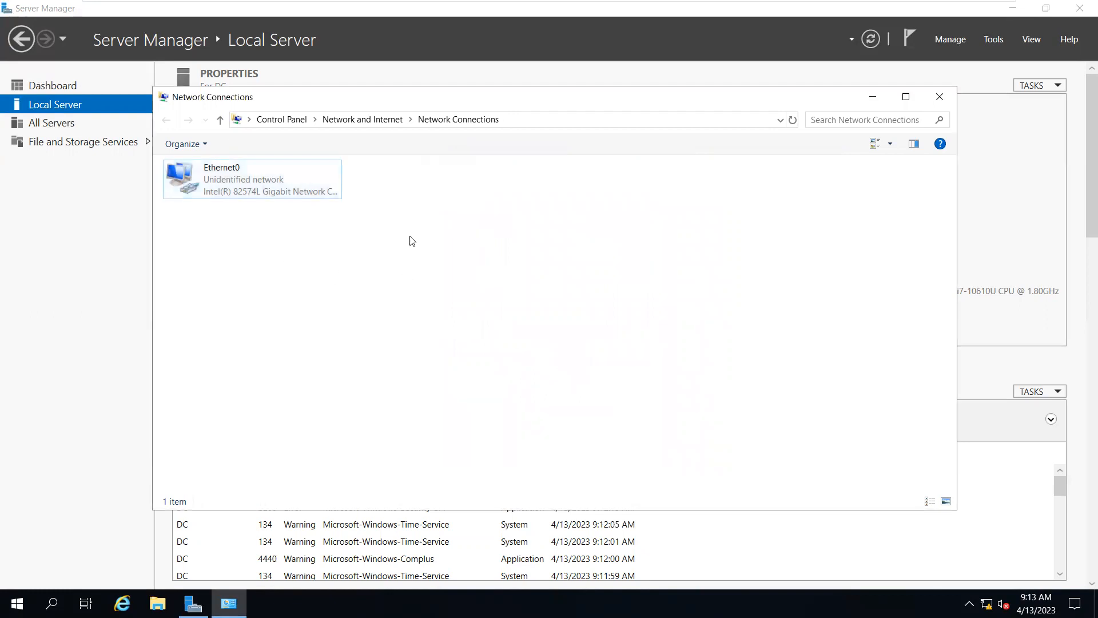
pyautogui.click(249, 177)
pyautogui.rightClick(248, 177)
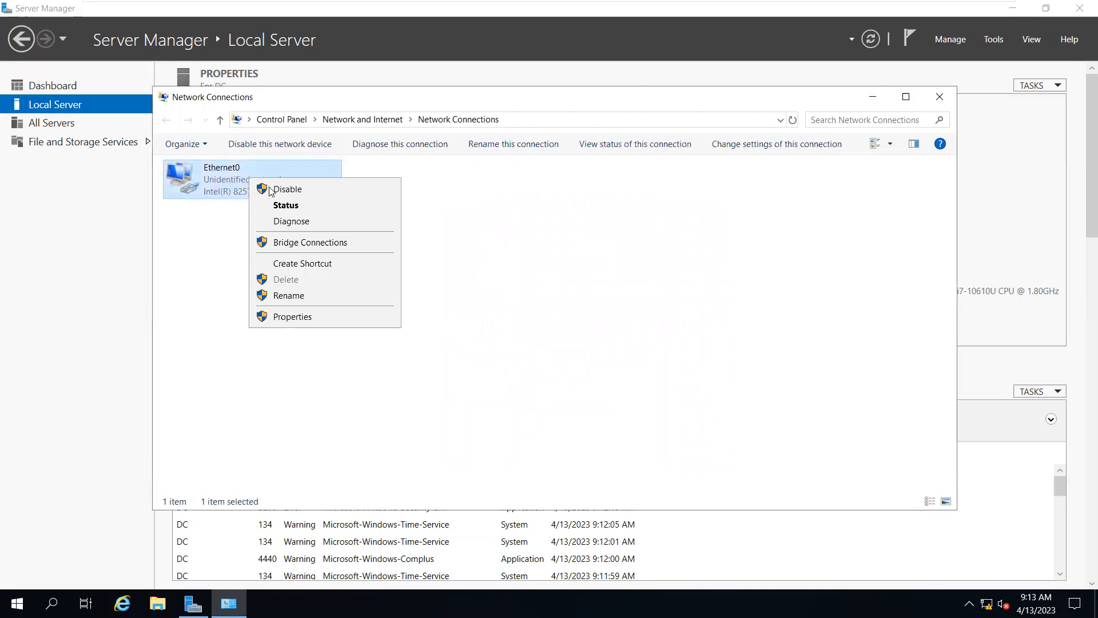
pyautogui.click(275, 193)
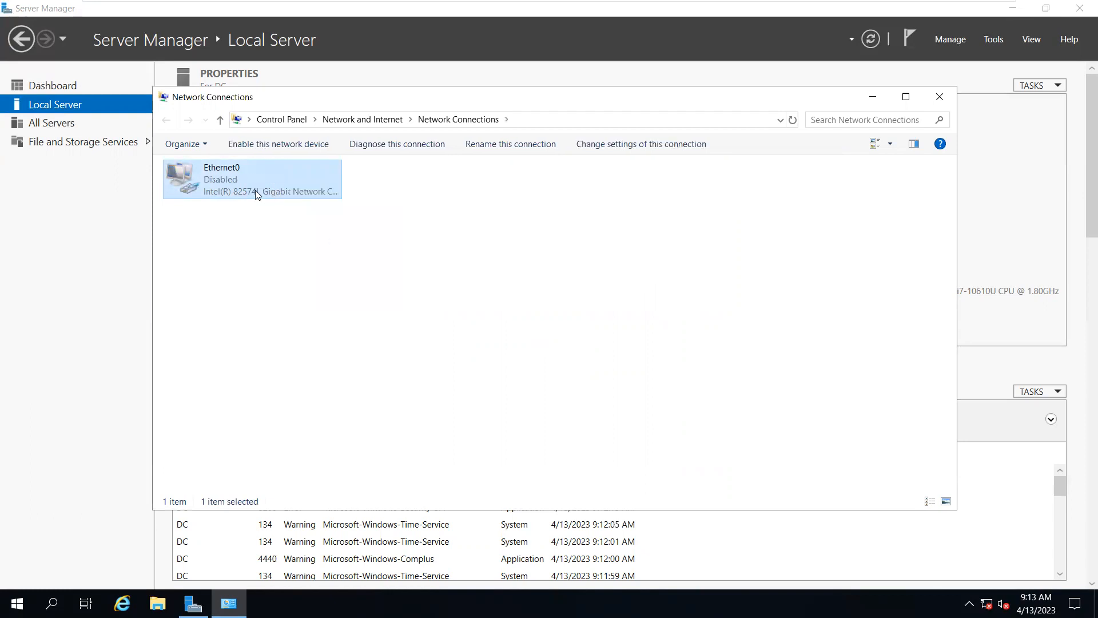
# Re-enable the Ethernet0 adapter, close Network Connections and refresh the Local Server properties.
pyautogui.rightClick(255, 190)
pyautogui.click(275, 205)
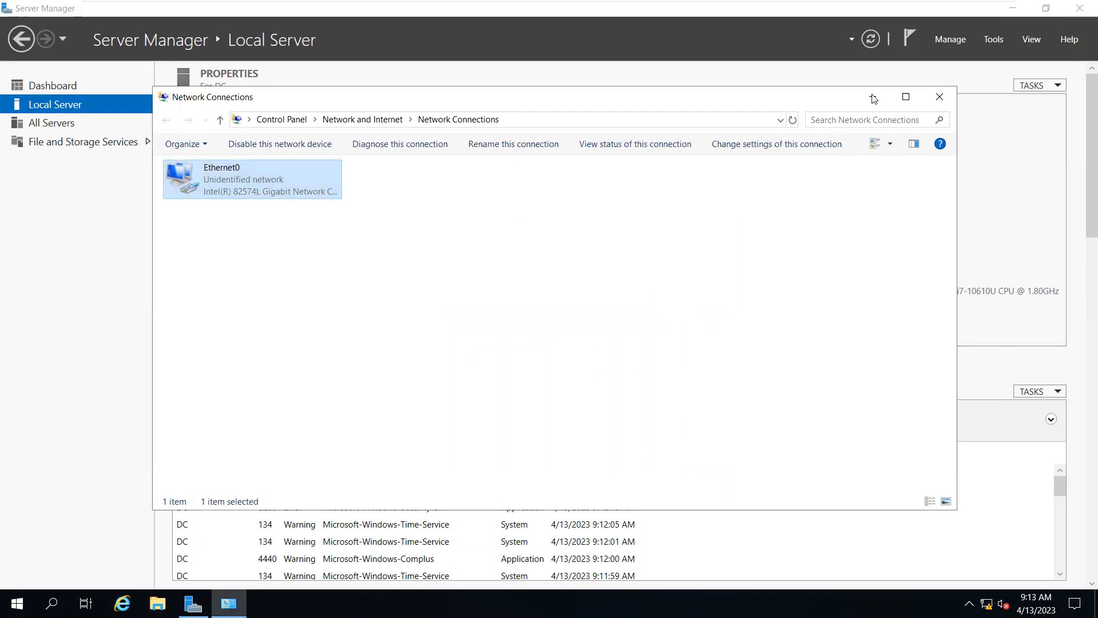
pyautogui.click(939, 98)
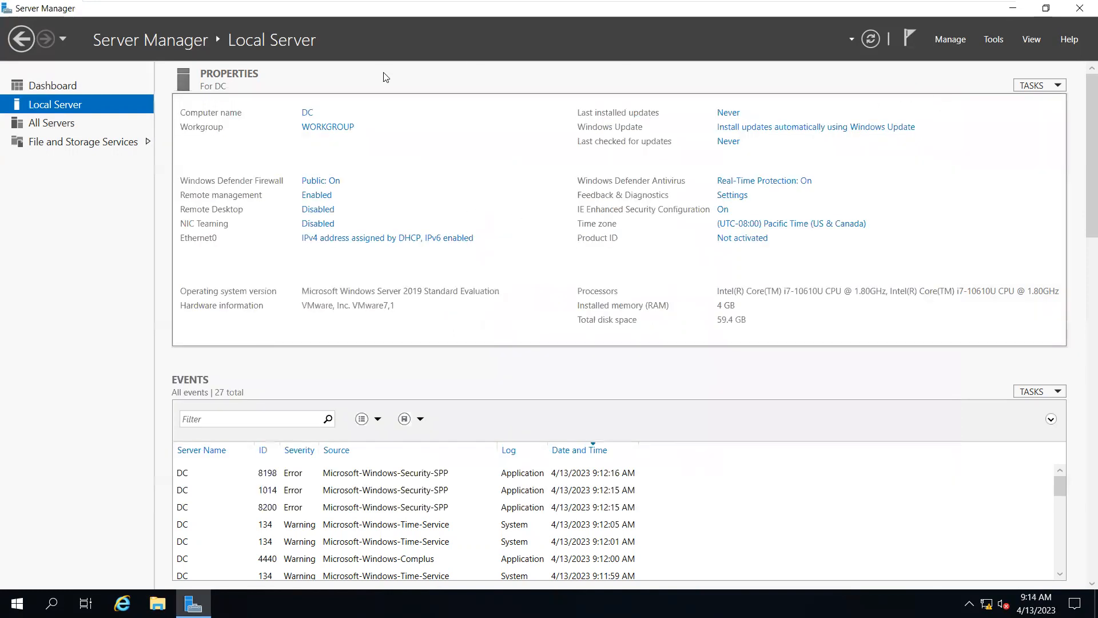
pyautogui.click(867, 46)
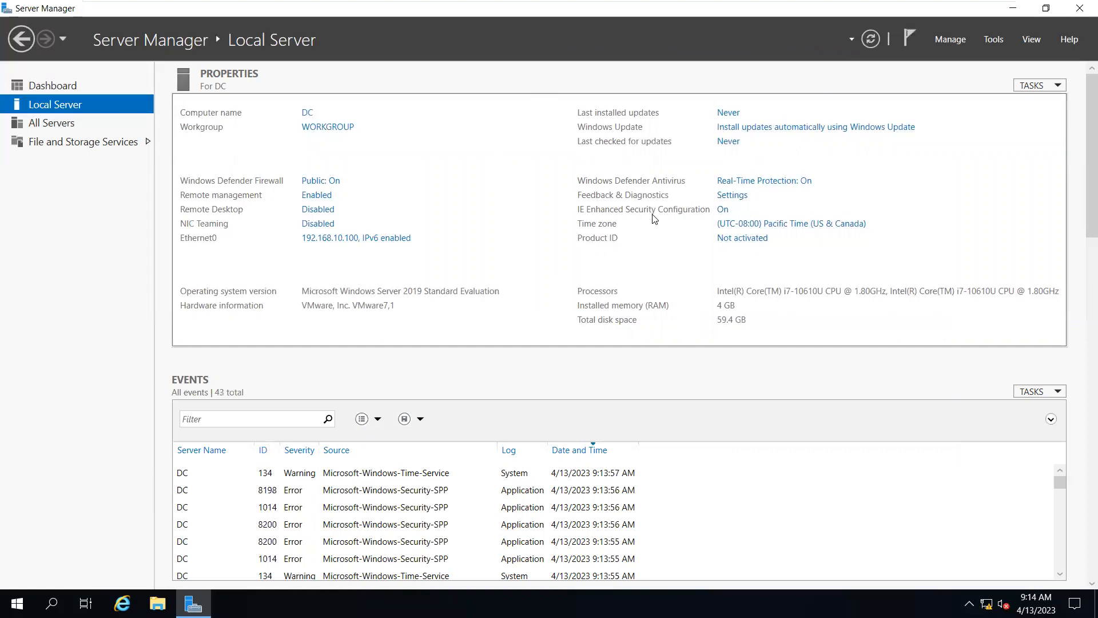
# Start adding roles and features as a role-based installation on the server DC from the server pool.
pyautogui.click(961, 43)
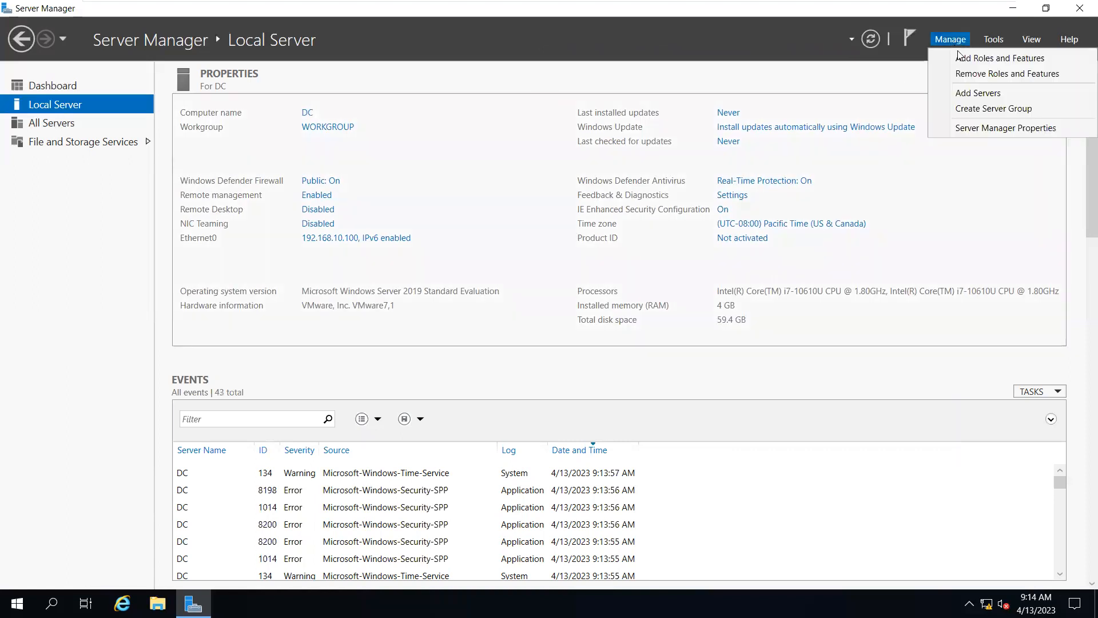
pyautogui.click(985, 59)
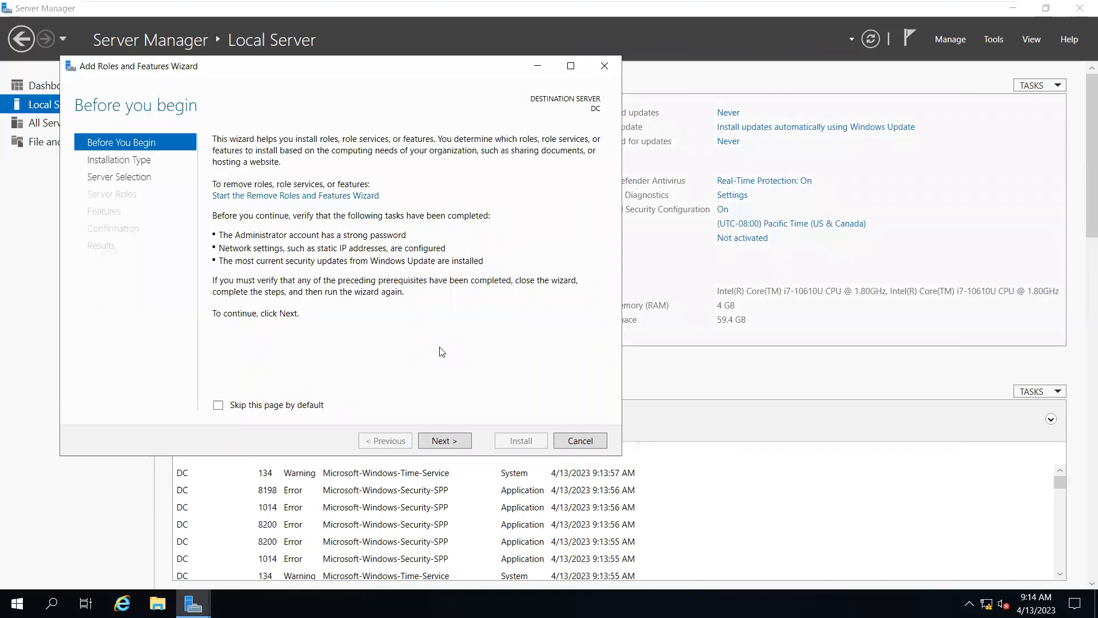
pyautogui.click(446, 440)
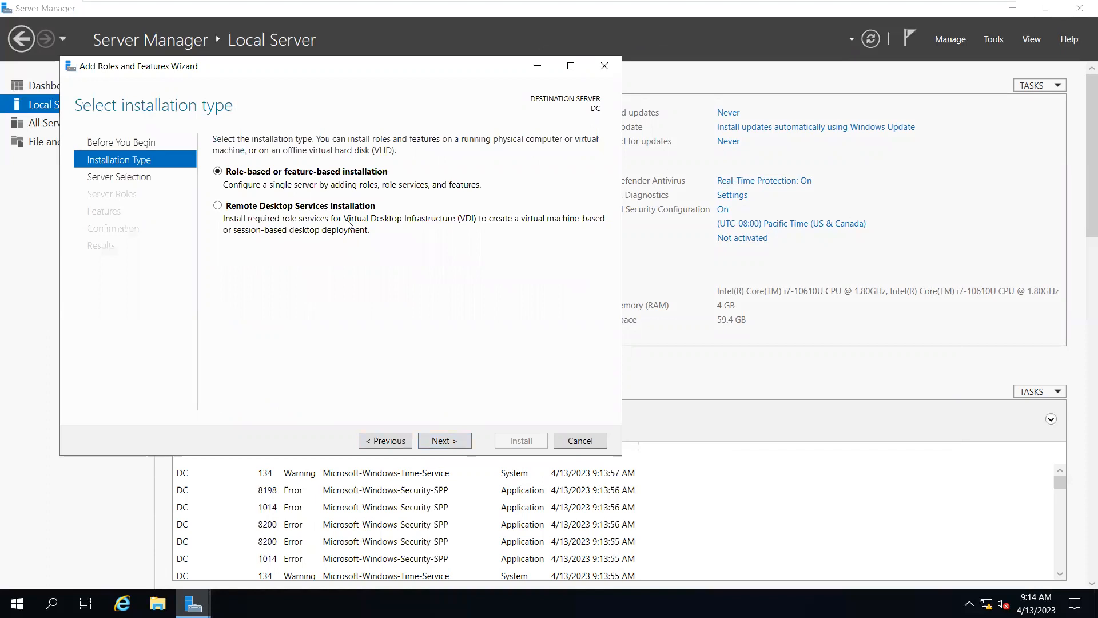
pyautogui.click(445, 441)
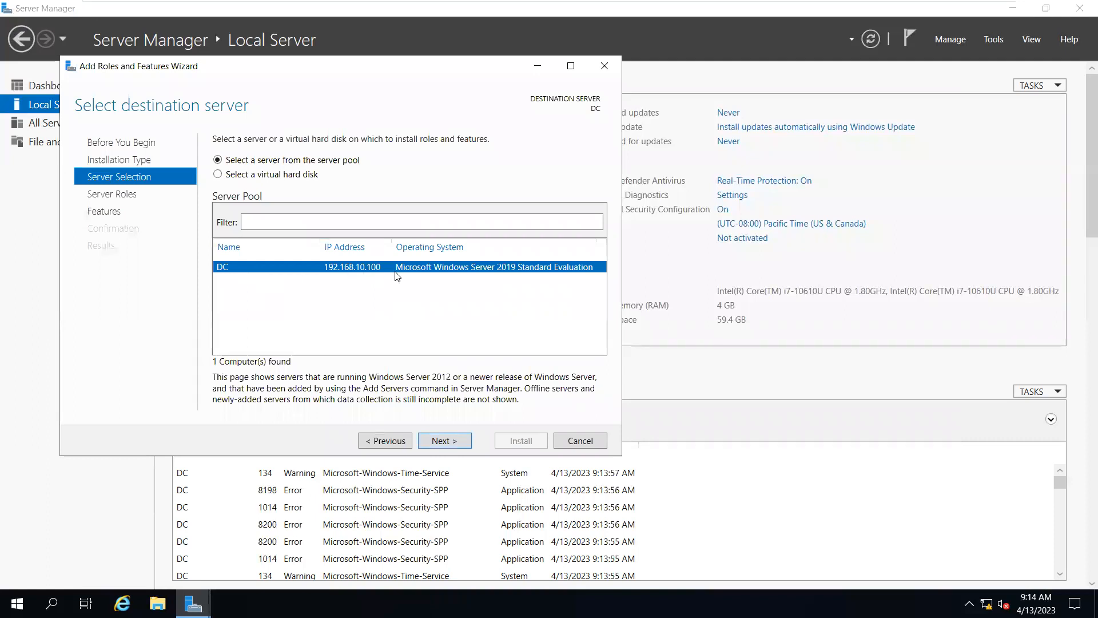
pyautogui.click(445, 439)
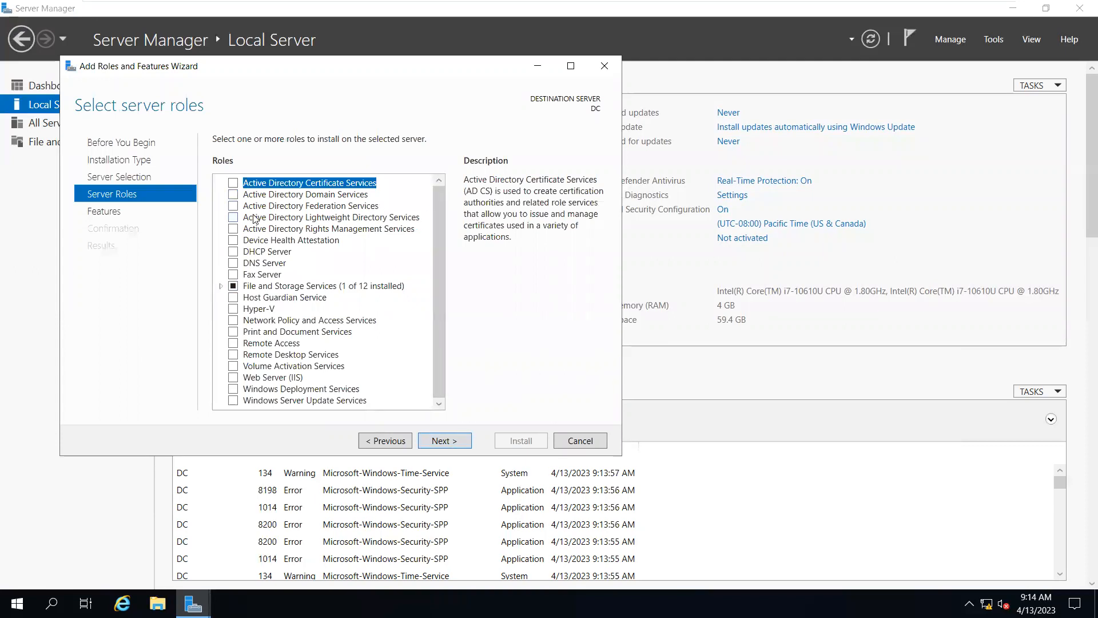
# Select the Active Directory Domain Services role together with its required features and management tools.
pyautogui.click(233, 195)
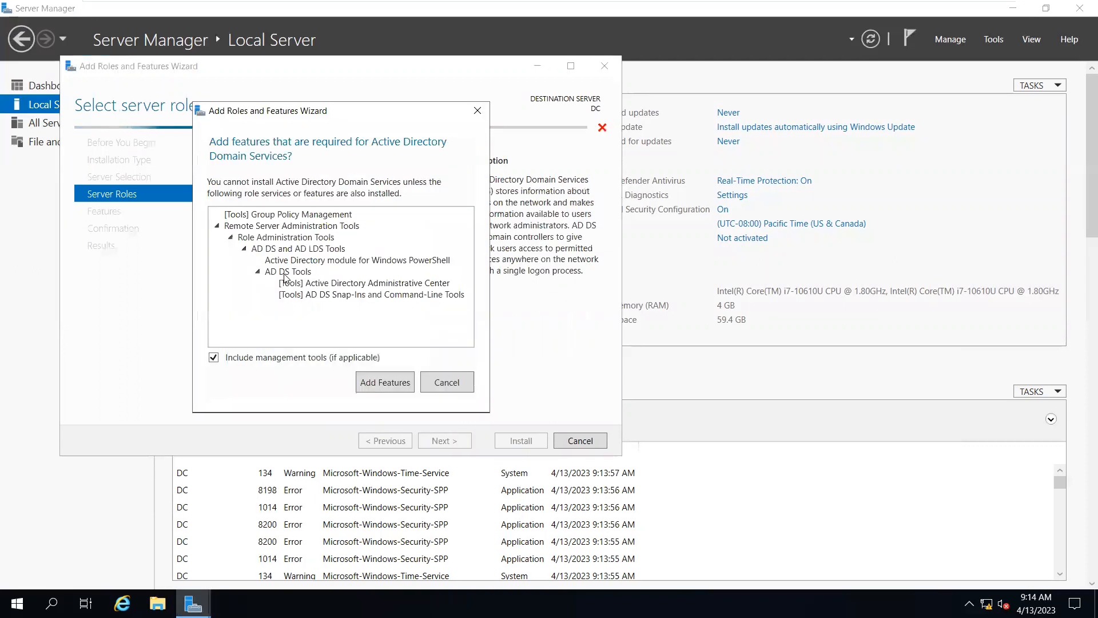
pyautogui.click(386, 382)
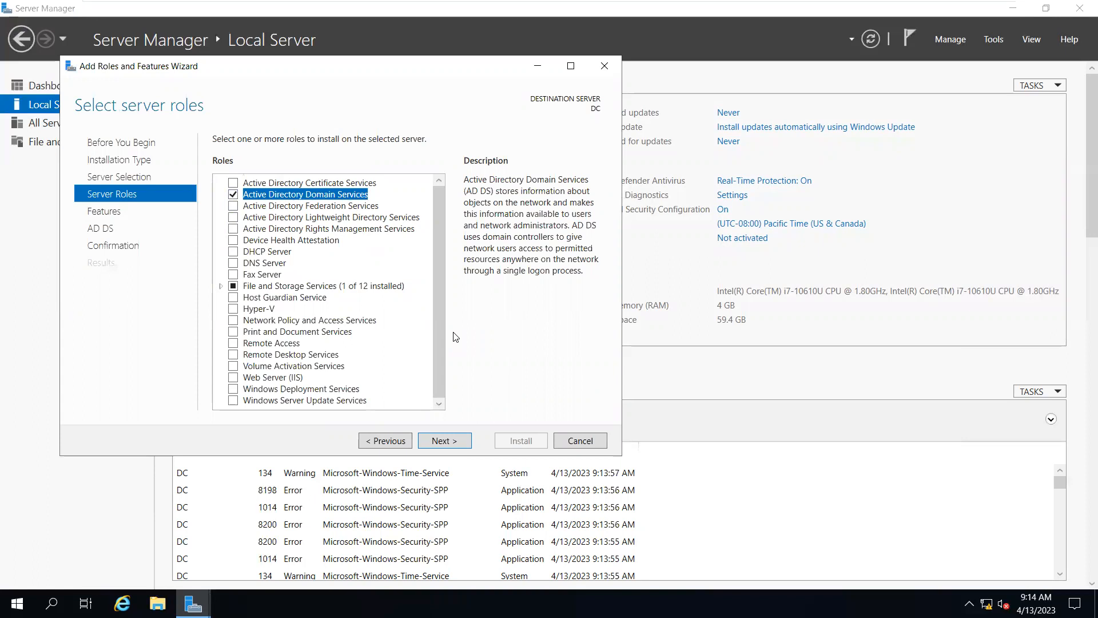
pyautogui.click(444, 439)
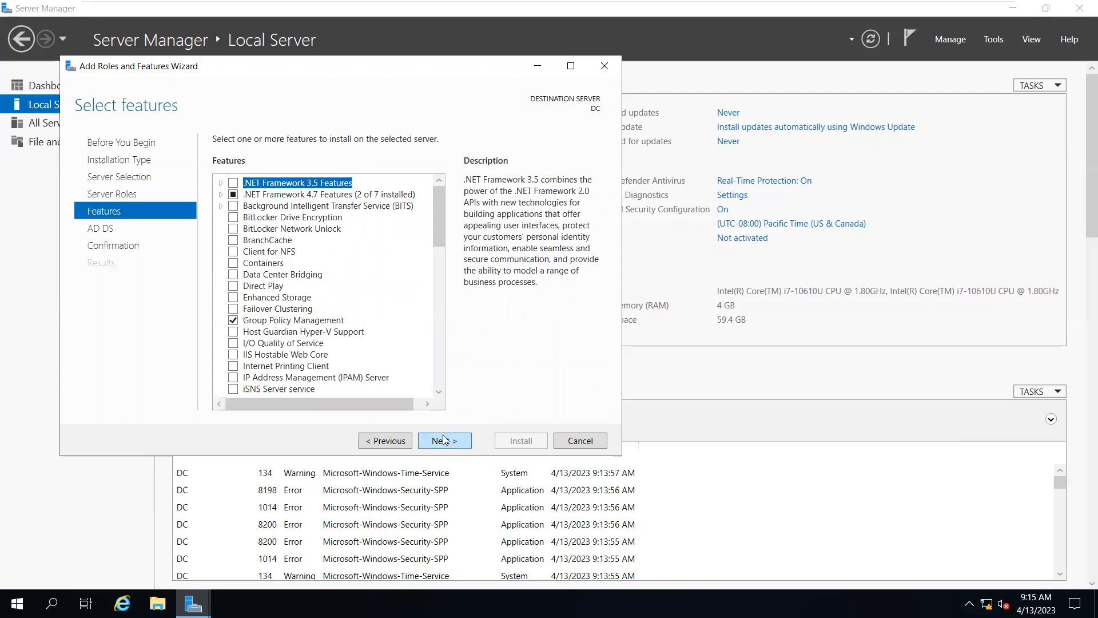
# Install the selected role without choosing extra features, and close the wizard once the installation finishes.
pyautogui.click(444, 439)
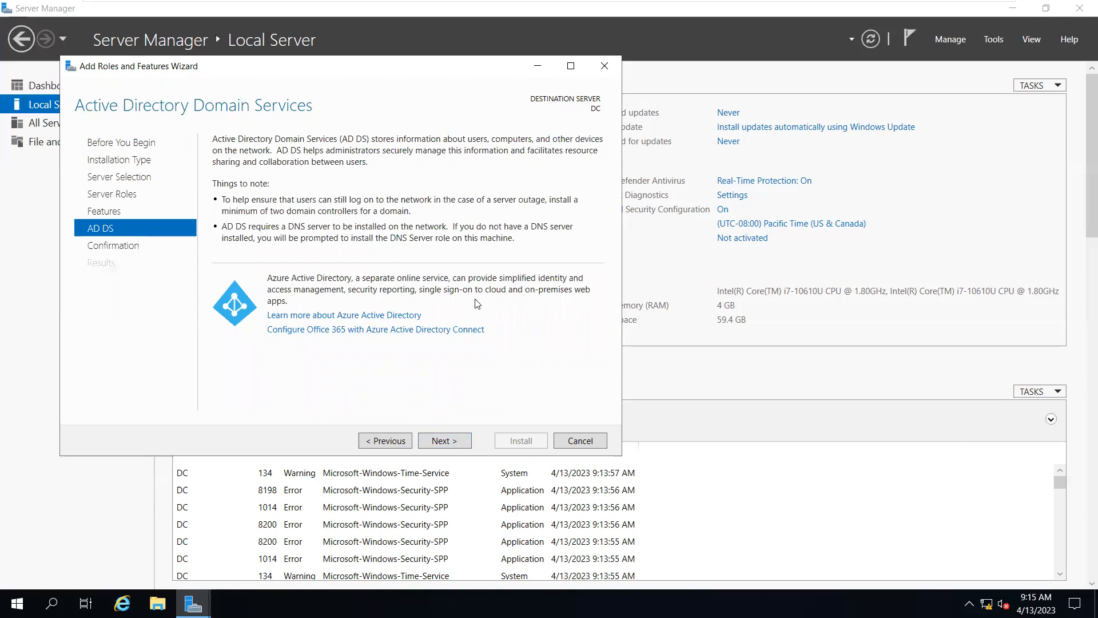
pyautogui.click(456, 439)
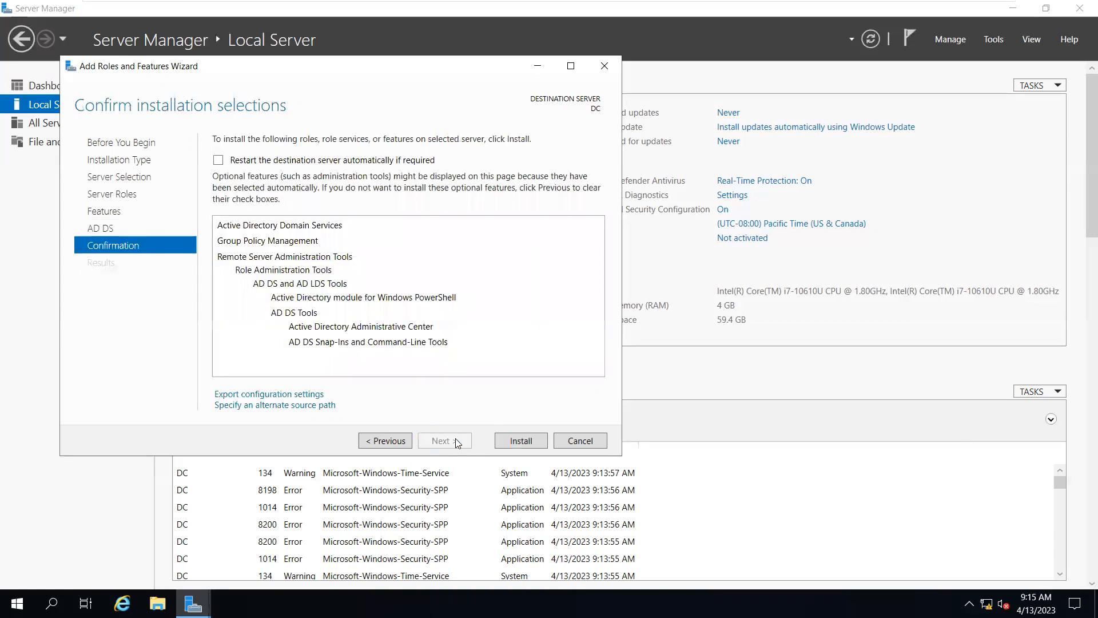
pyautogui.click(522, 440)
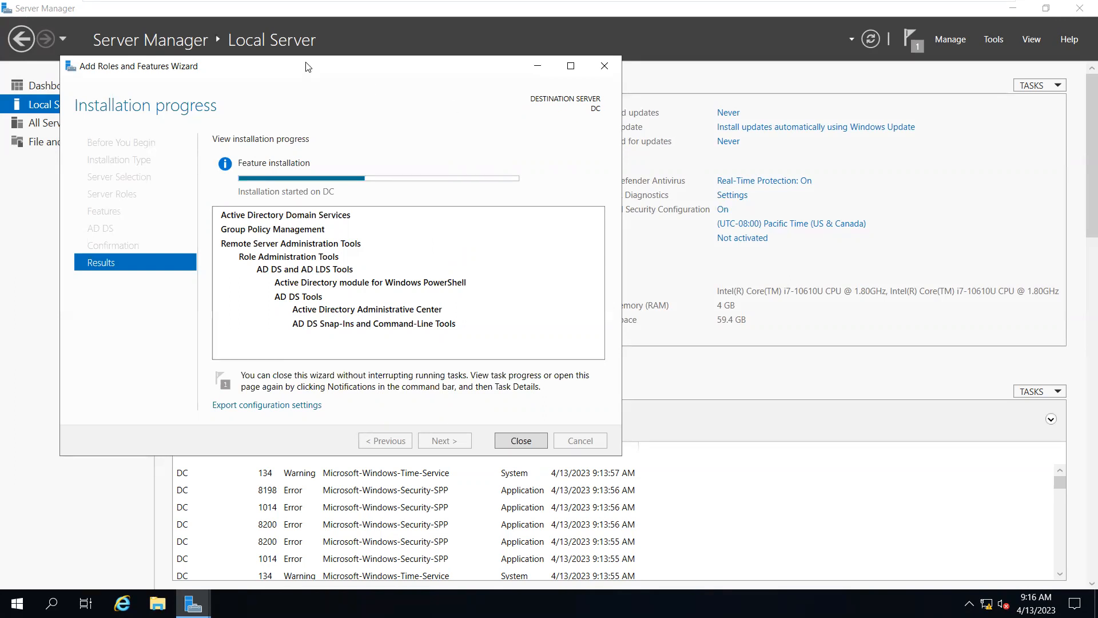
pyautogui.moveTo(290, 68); pyautogui.dragTo(409, 76)
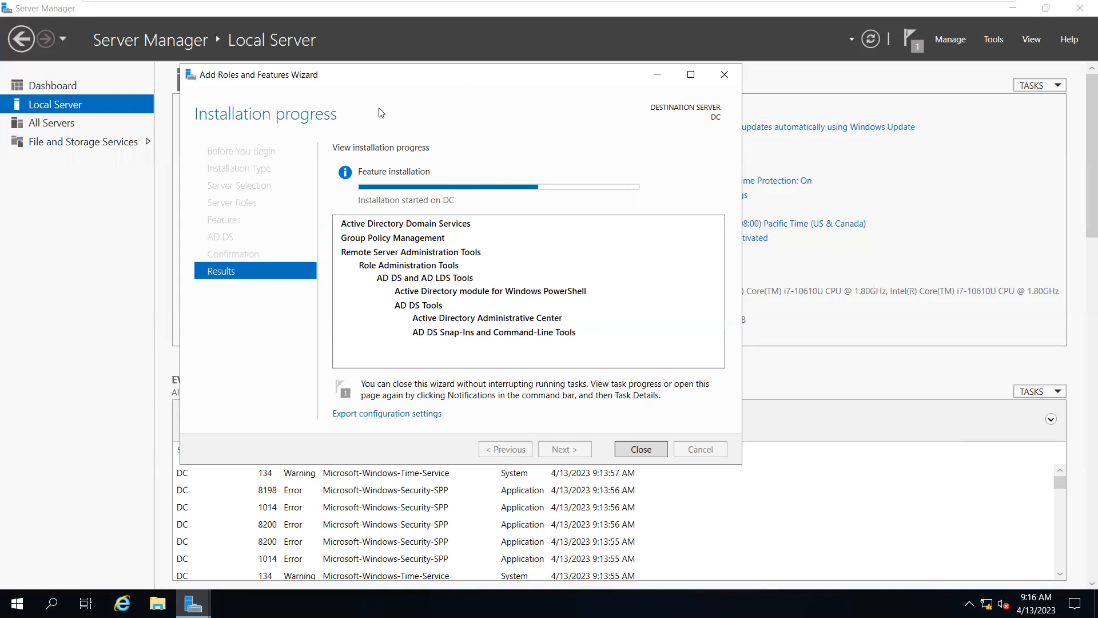
pyautogui.moveTo(364, 80); pyautogui.dragTo(389, 106)
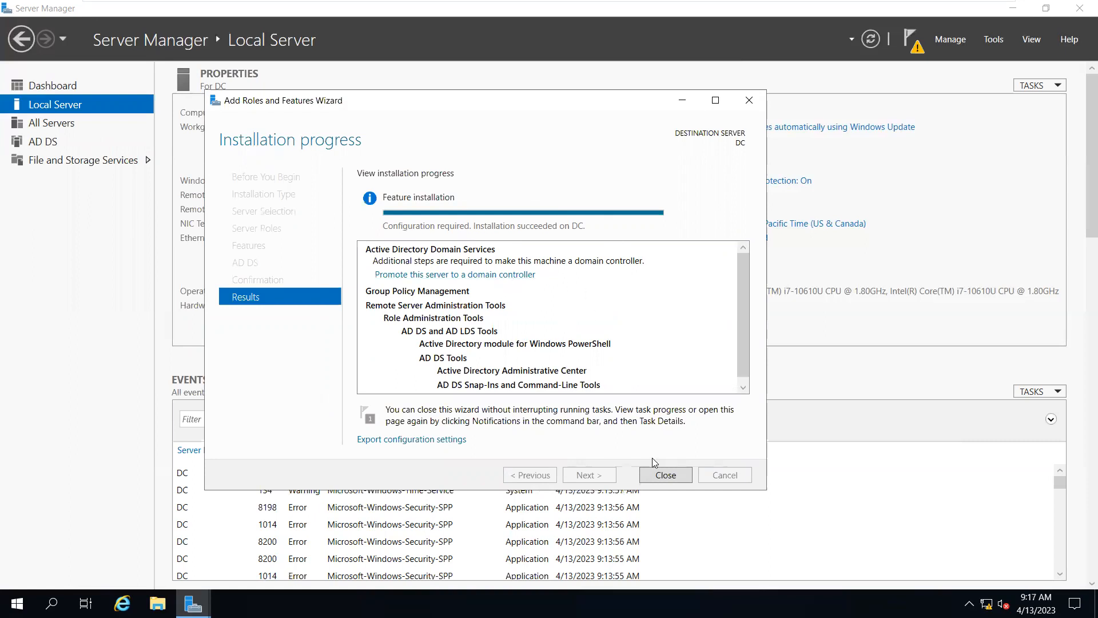
pyautogui.click(663, 476)
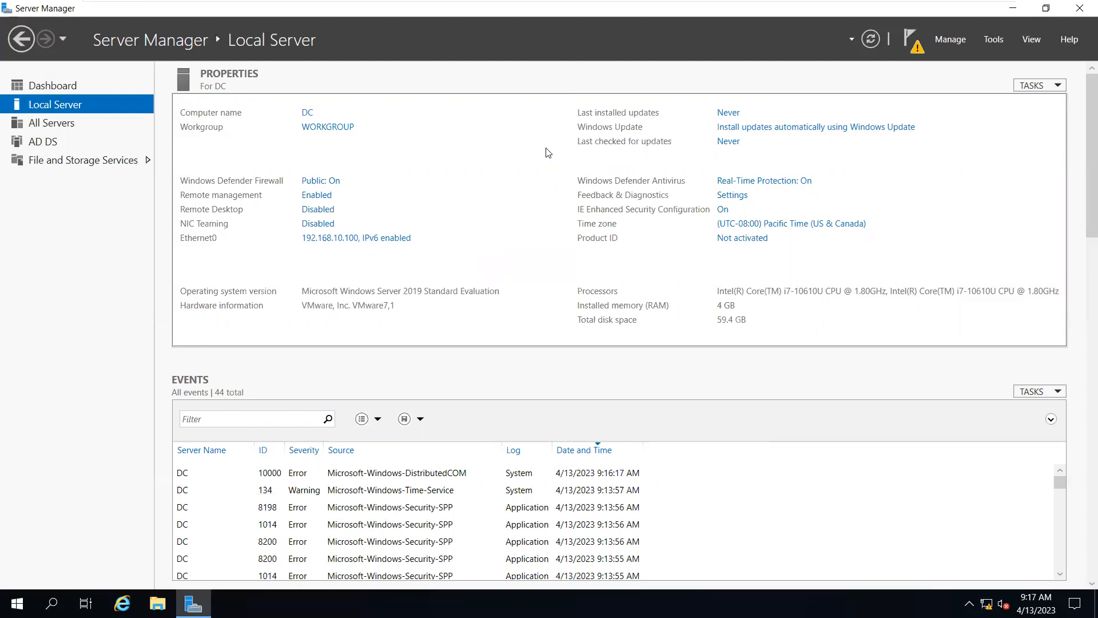
# Start promoting this server to a domain controller and maximize the configuration wizard.
pyautogui.click(914, 40)
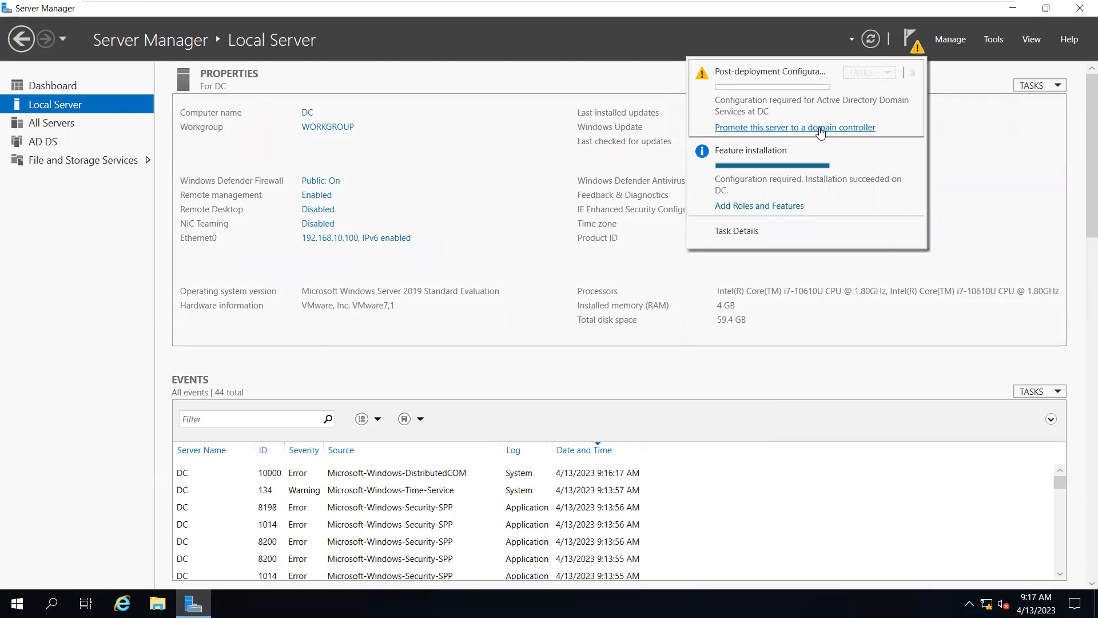
pyautogui.click(780, 128)
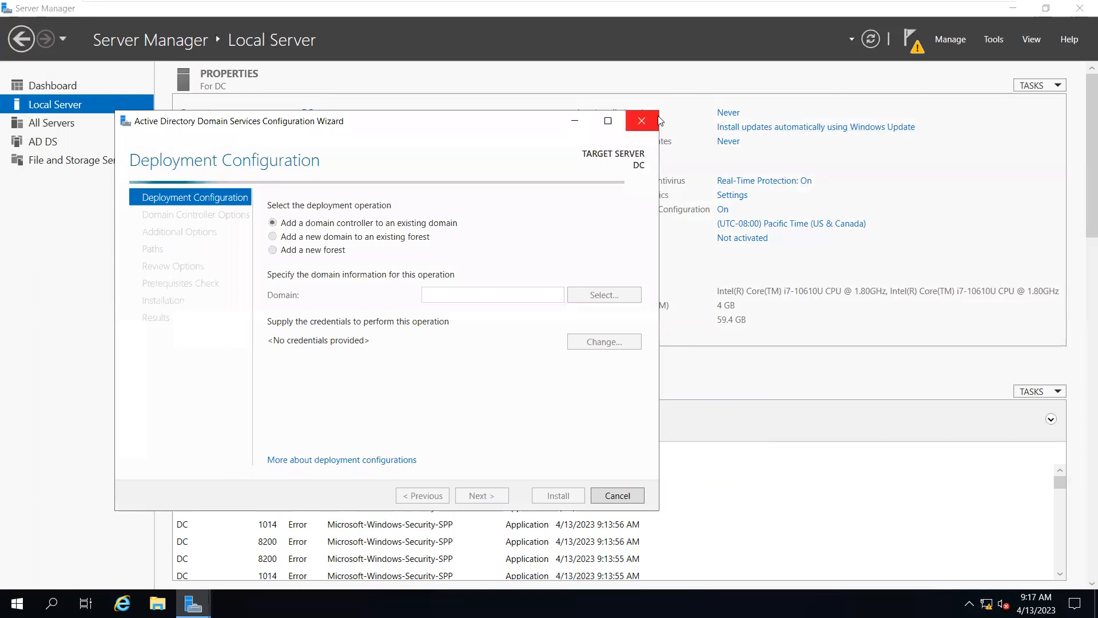
pyautogui.click(608, 120)
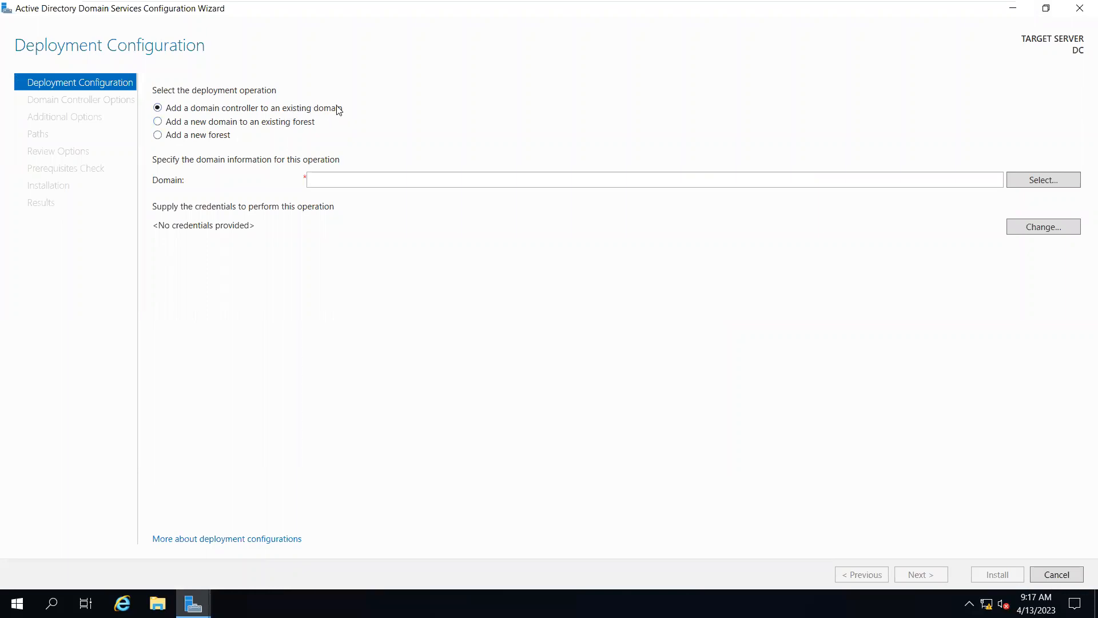
# Choose to add a new forest and give it a root domain name beginning with ABC.
pyautogui.click(195, 136)
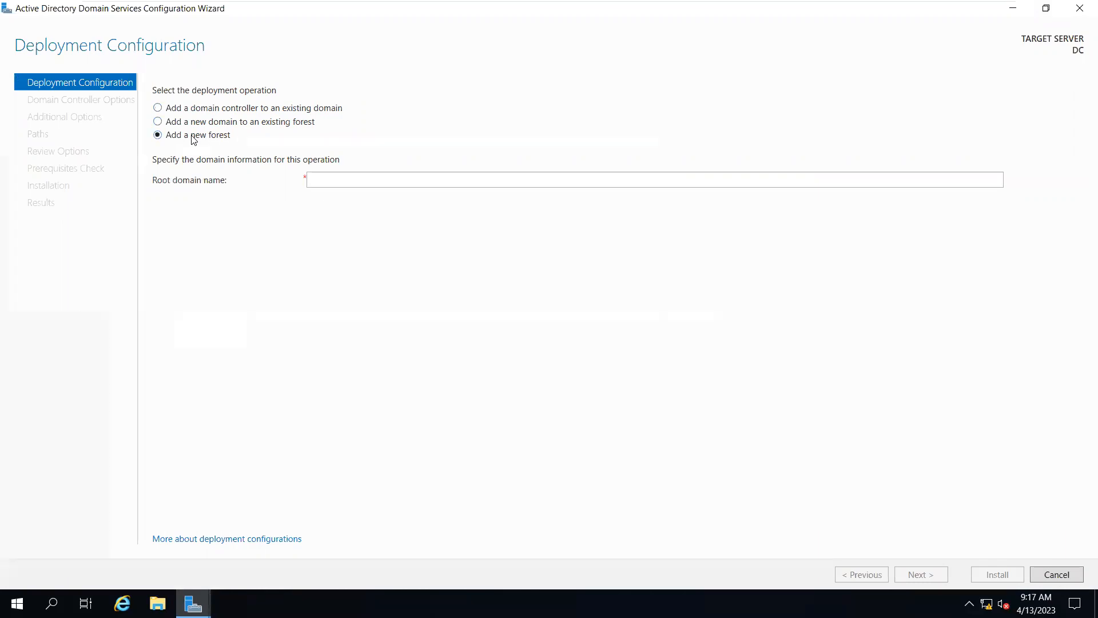
pyautogui.click(347, 181)
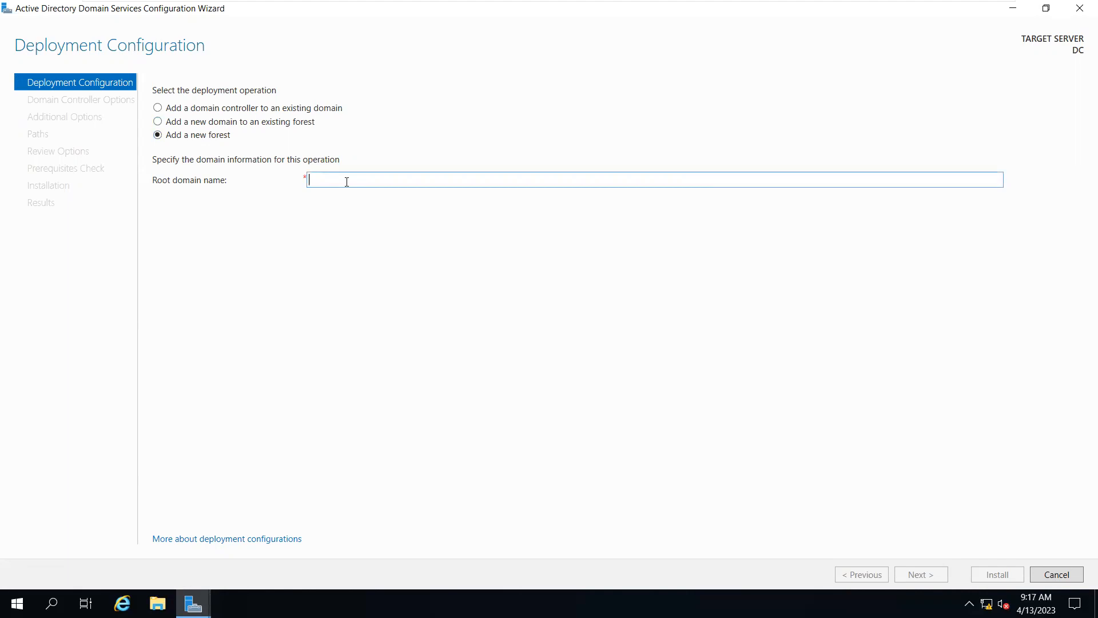
pyautogui.write('ABC')
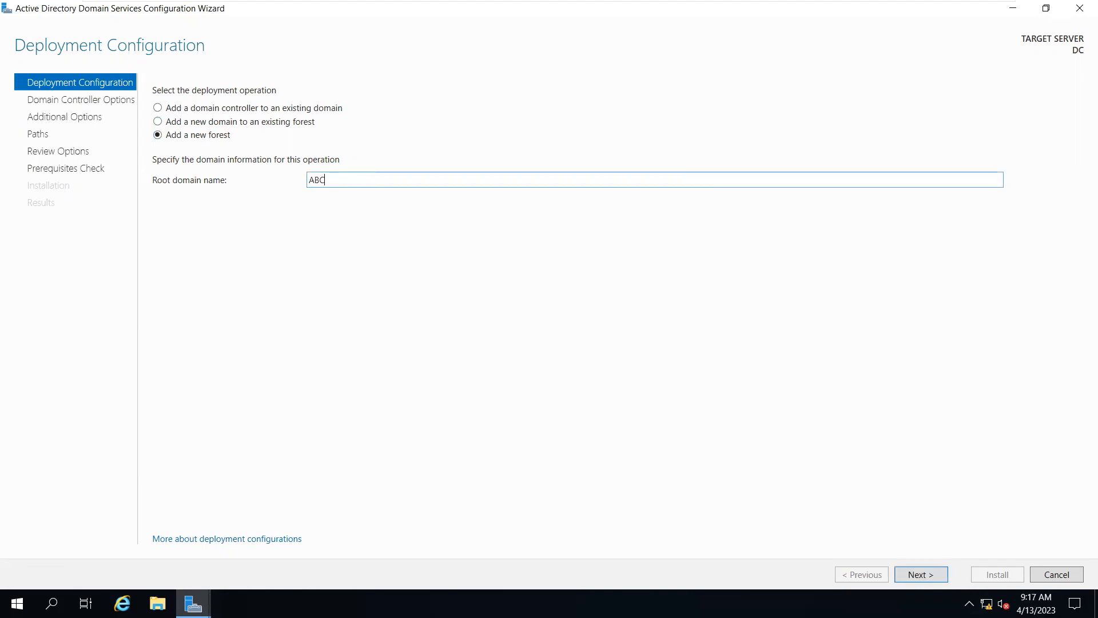
pyautogui.write('.Com')
pyautogui.press('BackSpace')
pyautogui.press('BackSpace')
pyautogui.press('BackSpace')
pyautogui.press('BackSpace')
pyautogui.write('m')
pyautogui.click(914, 575)
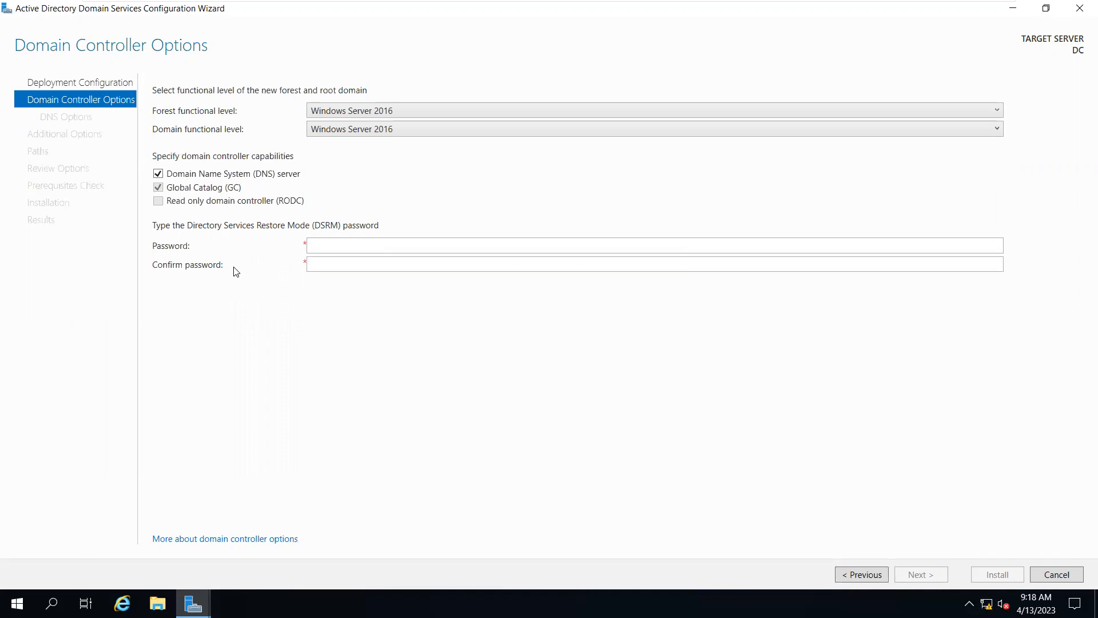
# Enter and confirm the Directory Services Restore Mode password, keeping the Windows Server 2016 functional levels and the DNS server option.
pyautogui.click(361, 246)
pyautogui.write('•••••••••')
pyautogui.press('Tab')
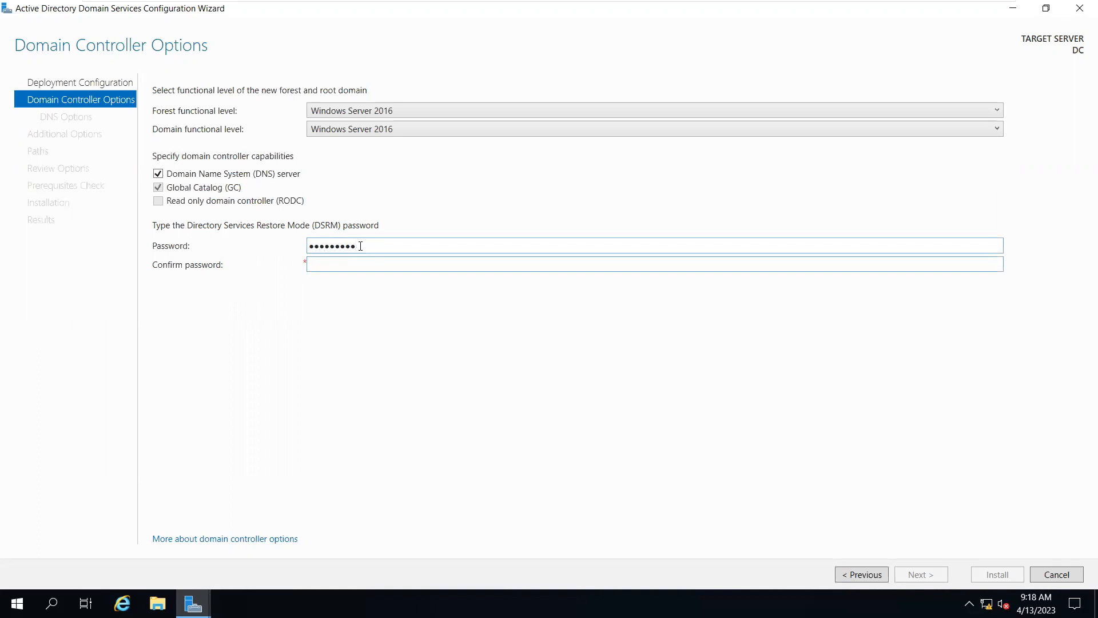
pyautogui.write('•••••••••')
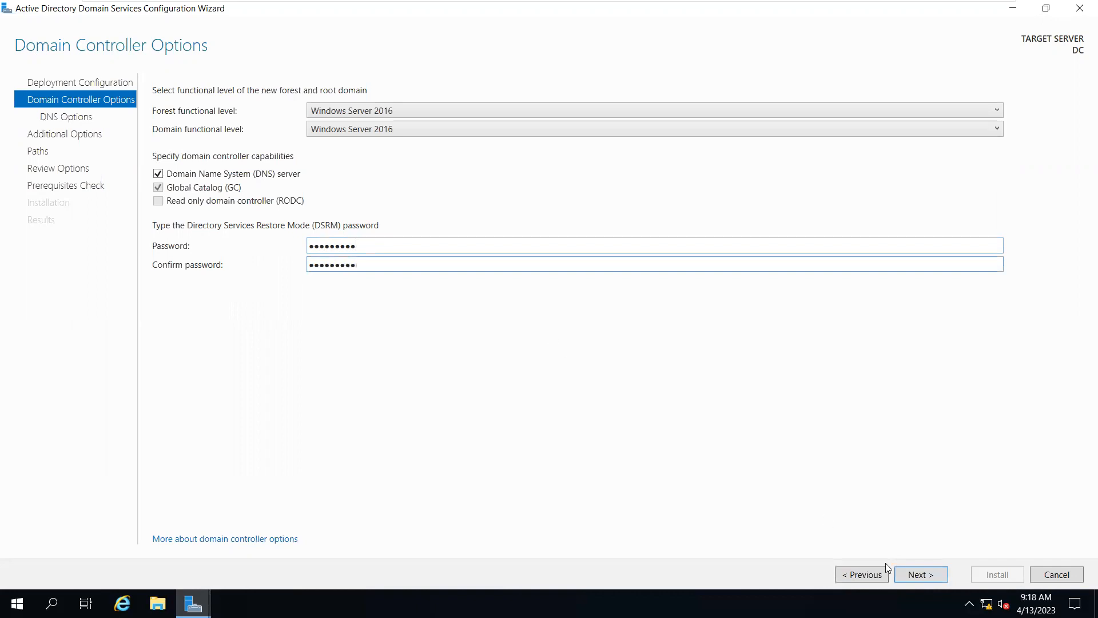
pyautogui.click(925, 576)
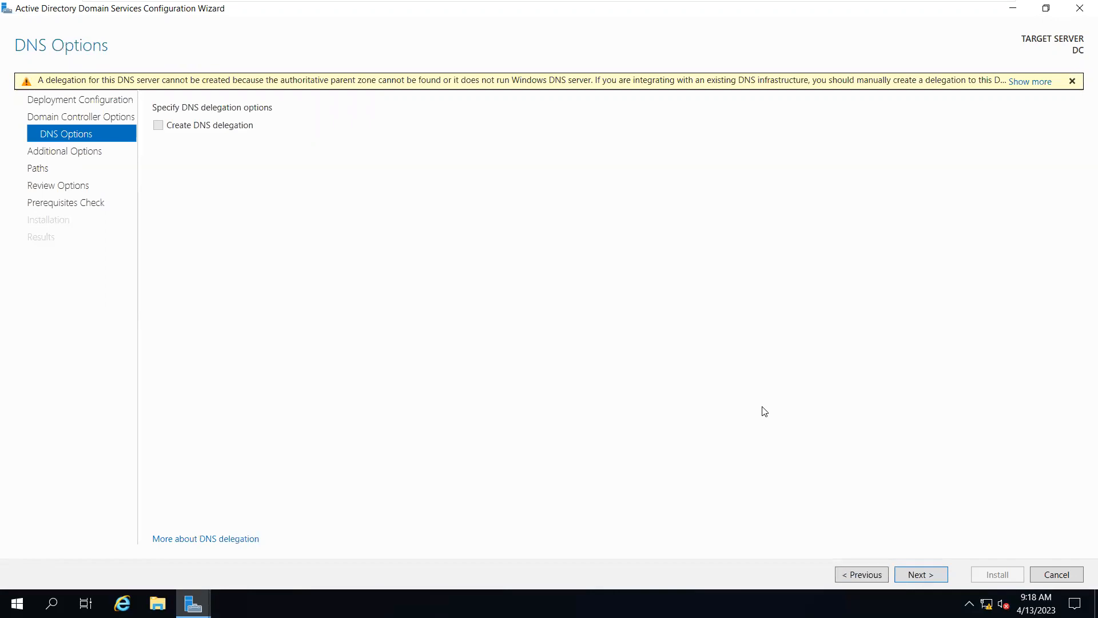
# Accept the DNS options without a delegation and keep ABC as the NetBIOS domain name.
pyautogui.click(919, 576)
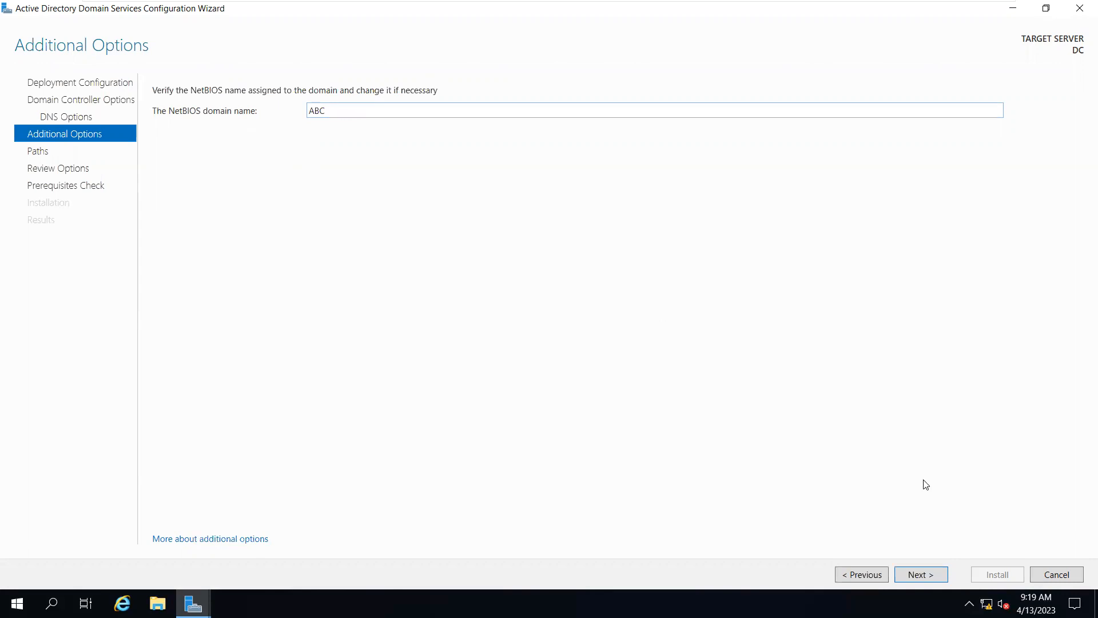
pyautogui.click(932, 586)
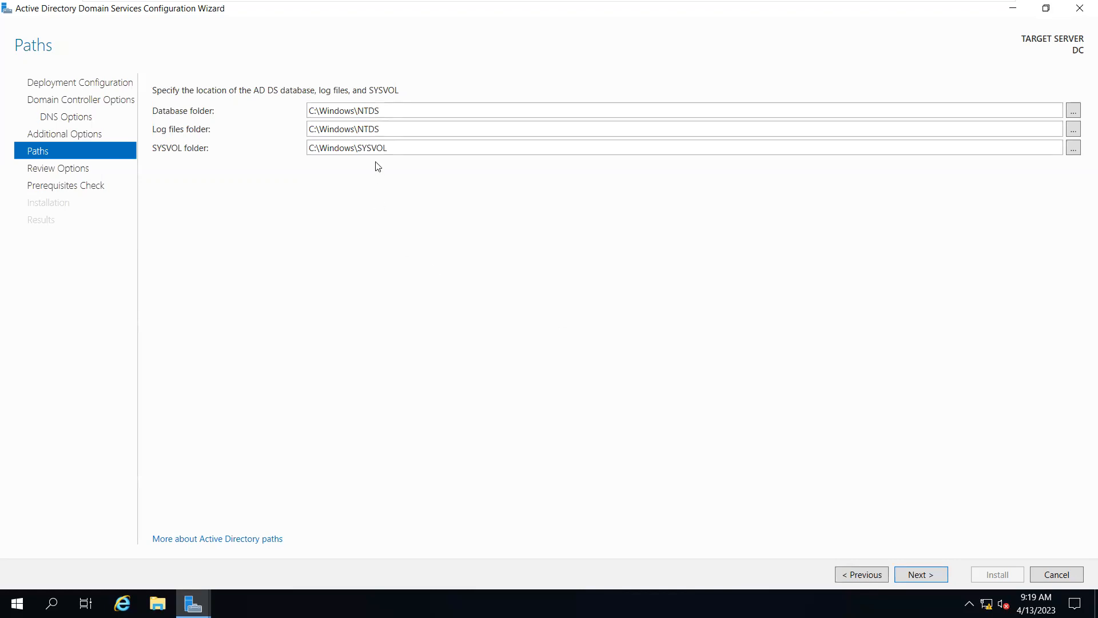
# Examine the folder paths for the AD DS database, the log files and SYSVOL.
pyautogui.doubleClick(400, 109)
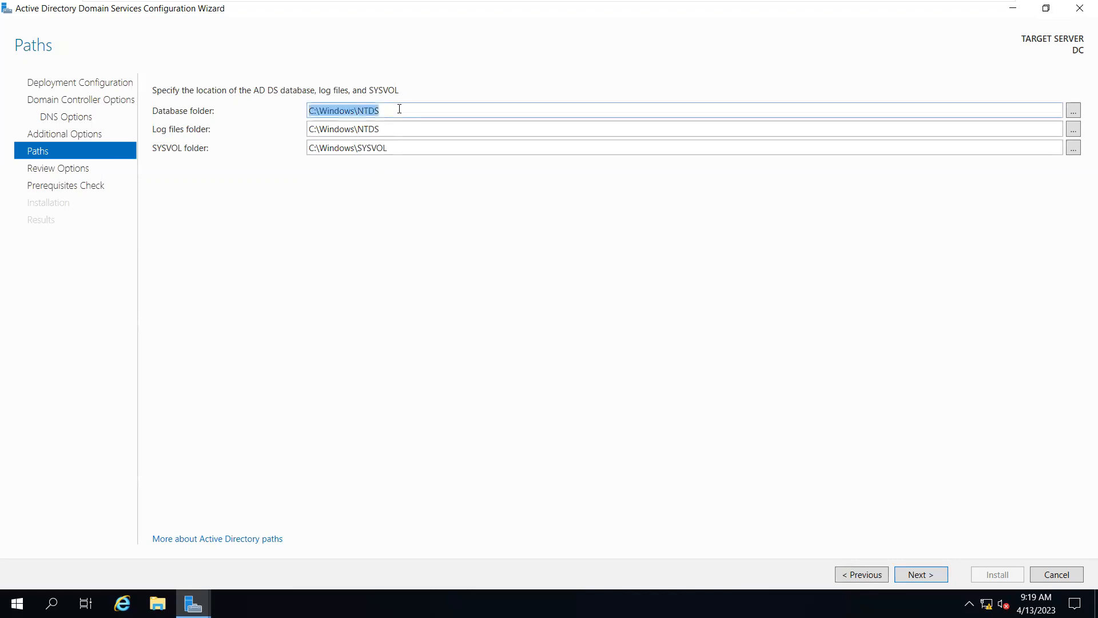
pyautogui.doubleClick(381, 133)
pyautogui.doubleClick(397, 148)
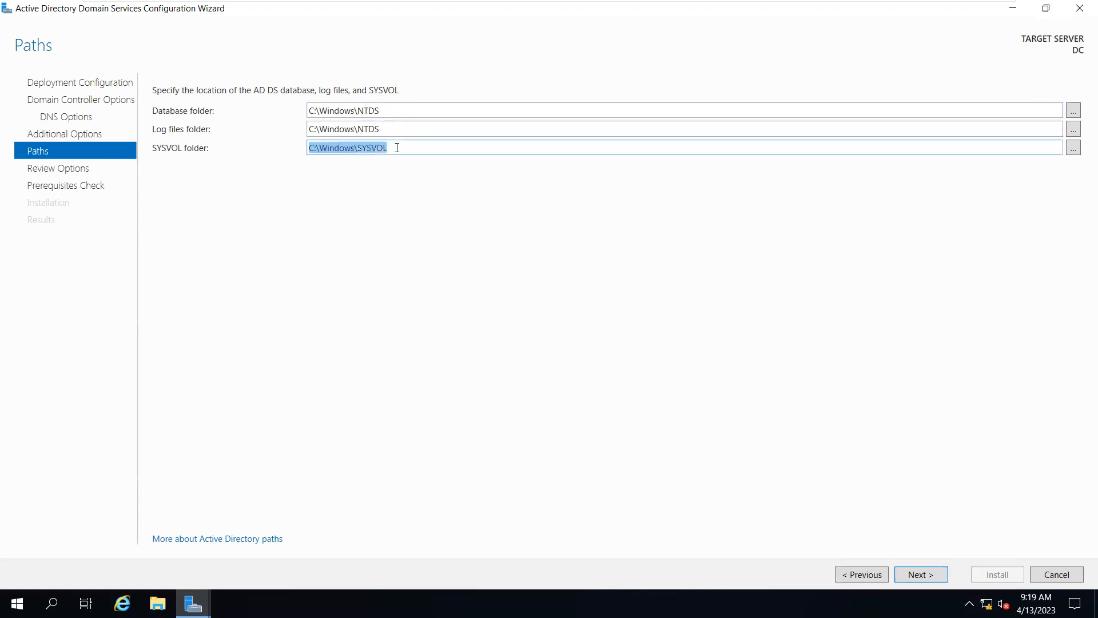
pyautogui.doubleClick(389, 109)
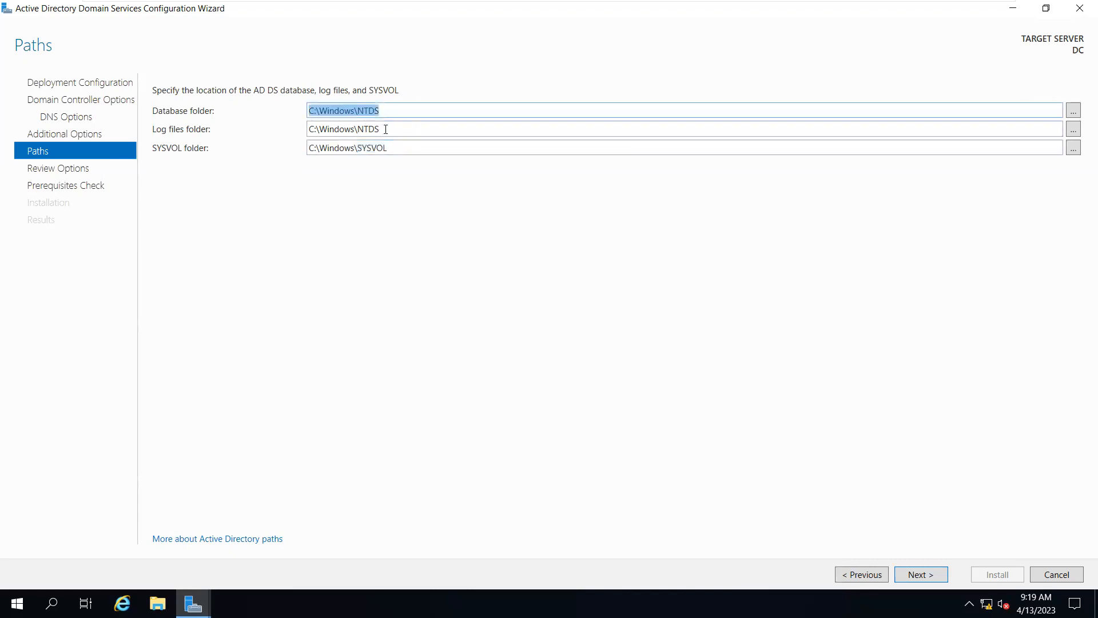
pyautogui.doubleClick(385, 129)
pyautogui.doubleClick(391, 147)
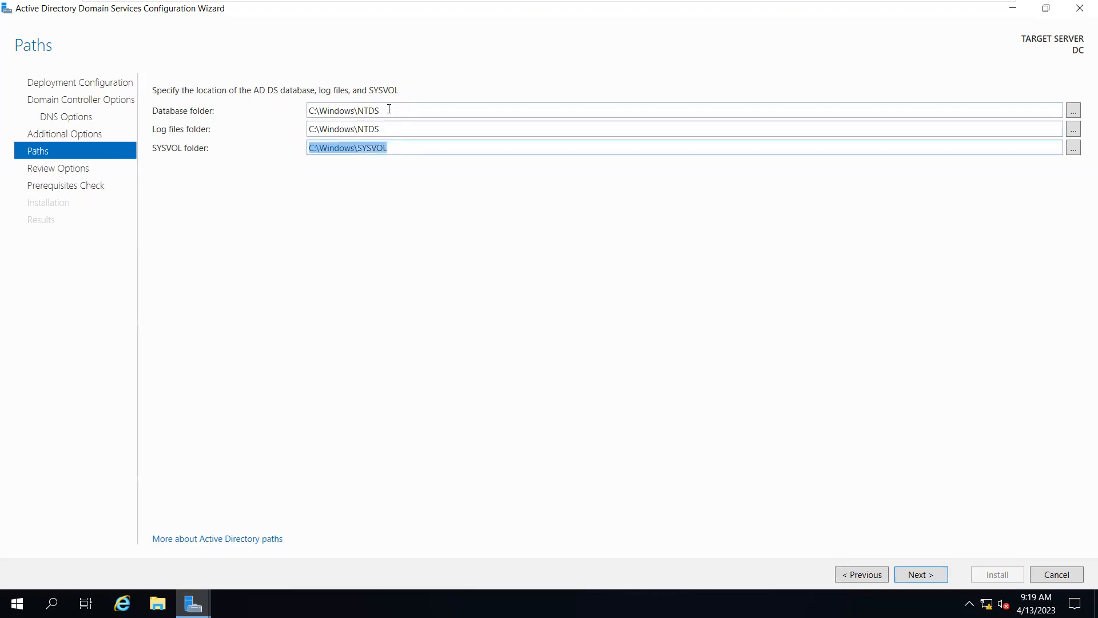
pyautogui.doubleClick(388, 109)
pyautogui.doubleClick(390, 128)
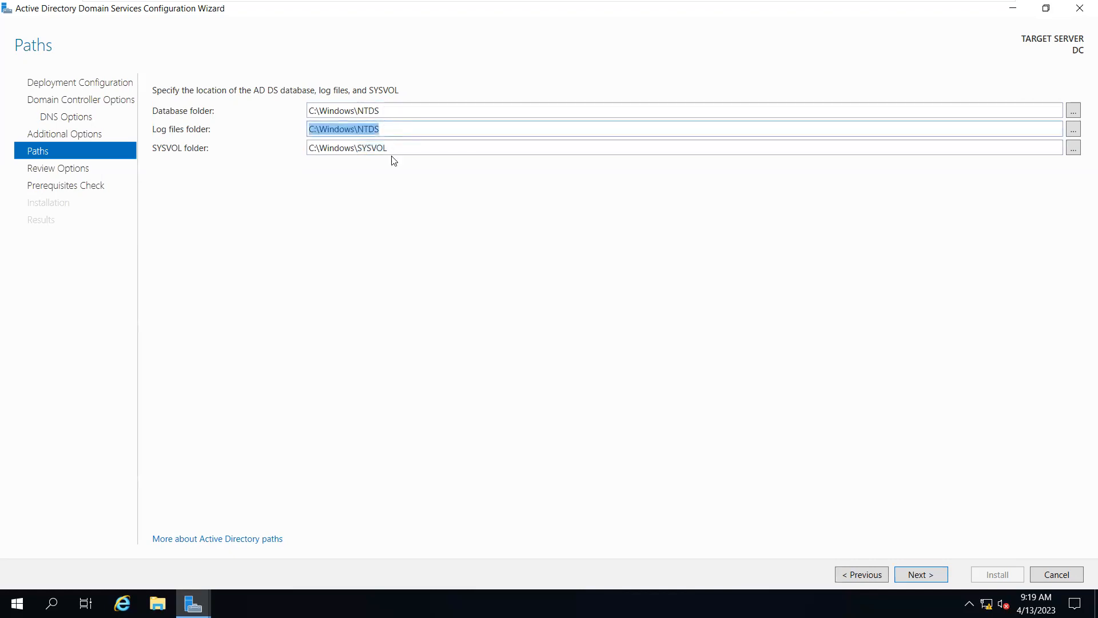
pyautogui.doubleClick(392, 153)
pyautogui.doubleClick(335, 114)
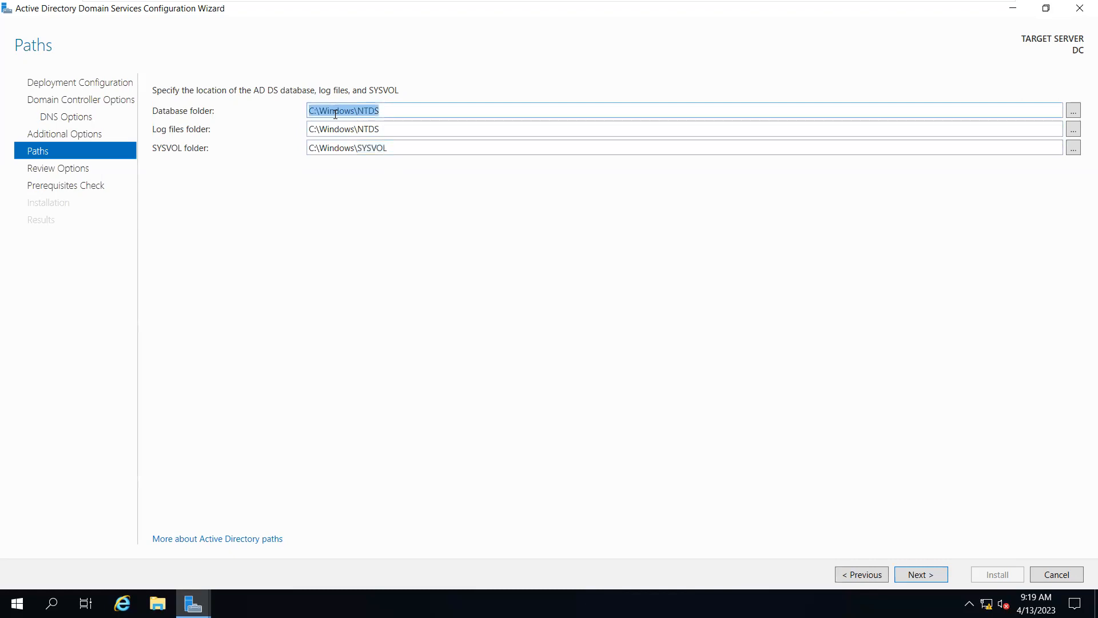
# Keep the default C:\Windows folders for the AD DS database, log files and SYSVOL and continue to the options review.
pyautogui.doubleClick(344, 128)
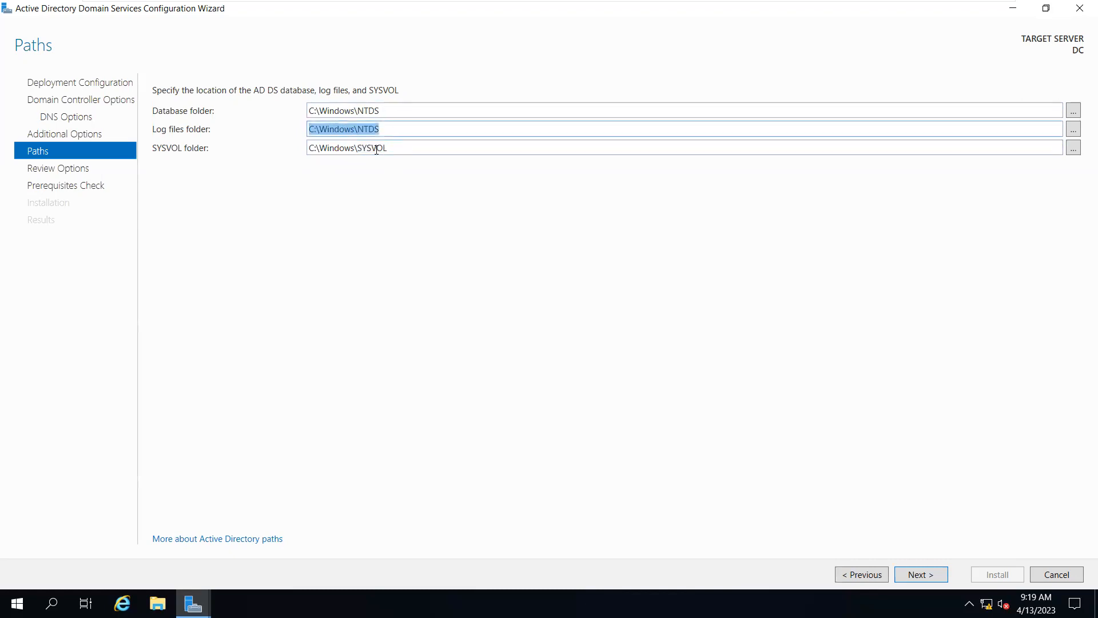
pyautogui.doubleClick(386, 150)
pyautogui.doubleClick(400, 142)
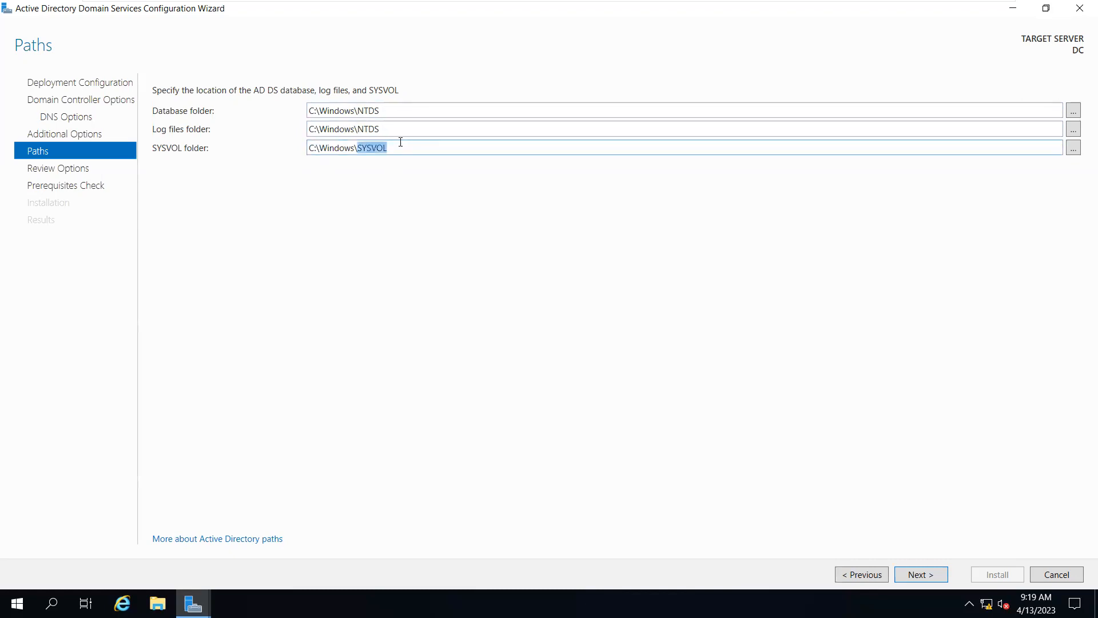
pyautogui.click(354, 116)
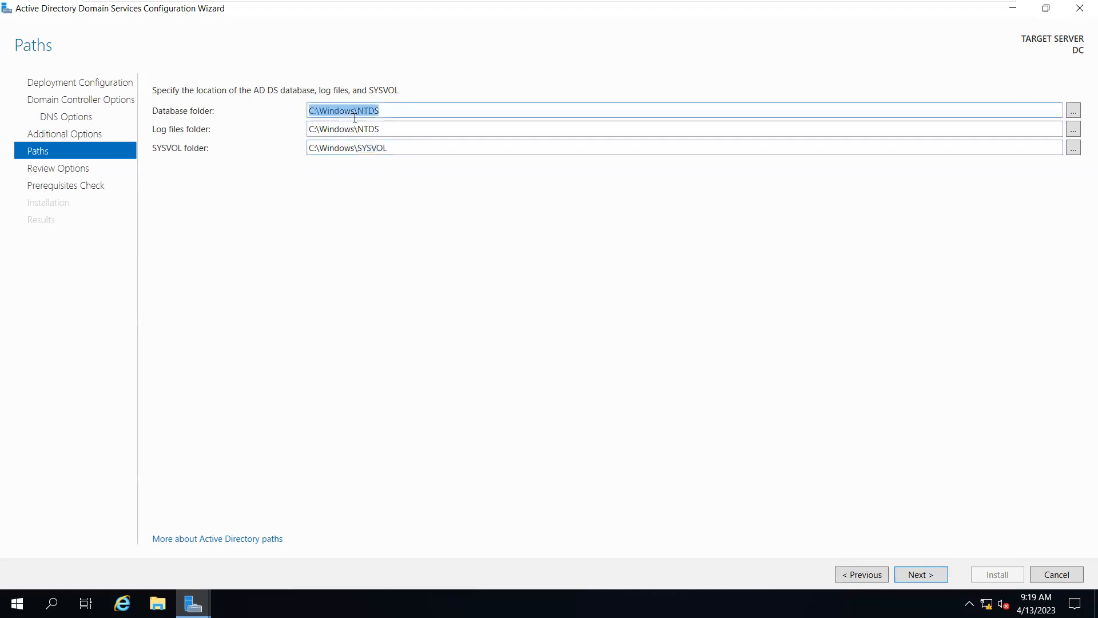
pyautogui.click(325, 130)
pyautogui.click(333, 149)
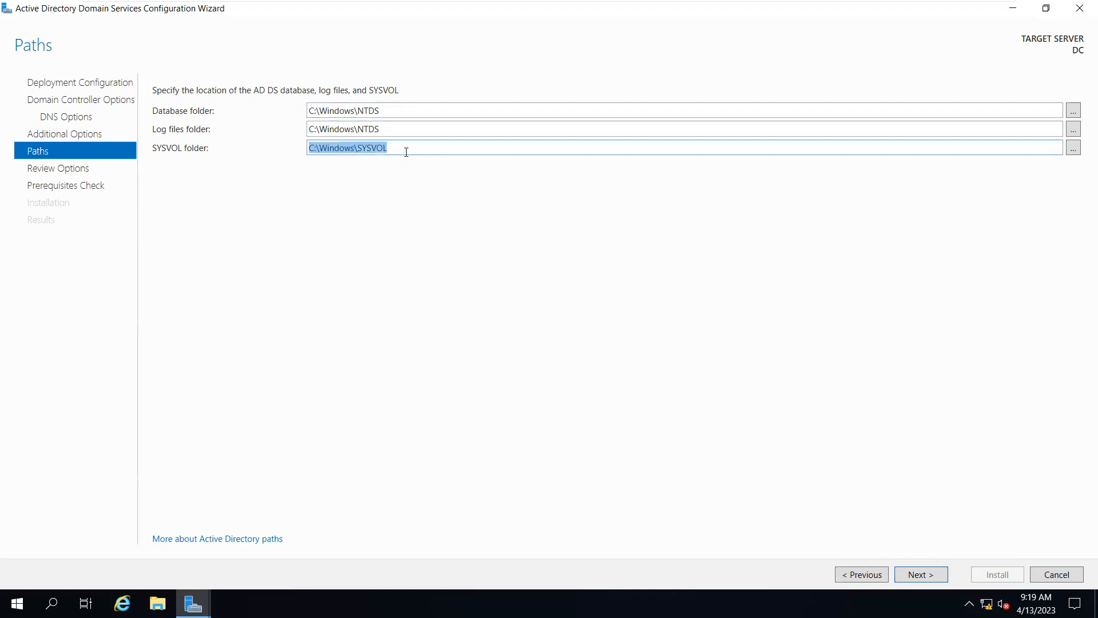
pyautogui.click(406, 152)
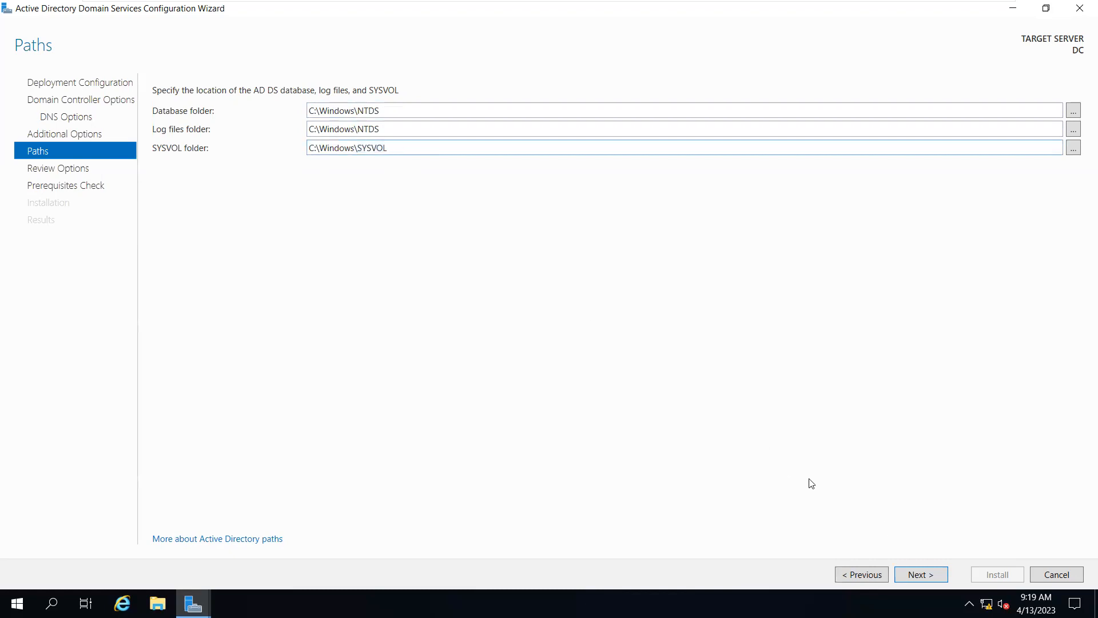
pyautogui.click(915, 574)
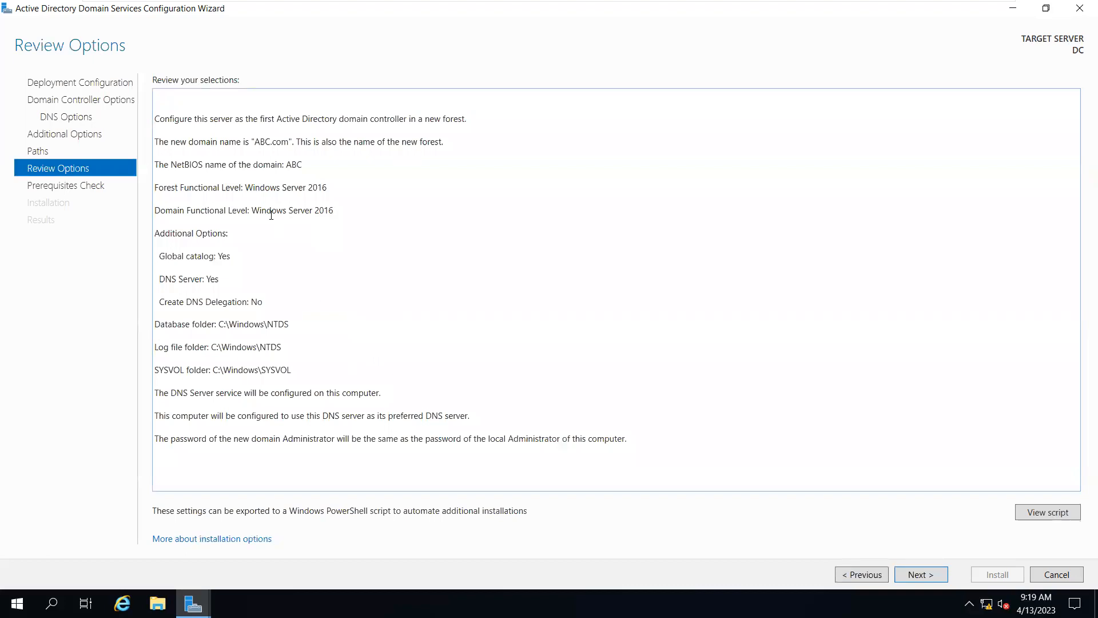
# Review the selected domain controller options, run the prerequisites check and start the Active Directory Domain Services installation.
pyautogui.hotkey('ctrl', 'a')
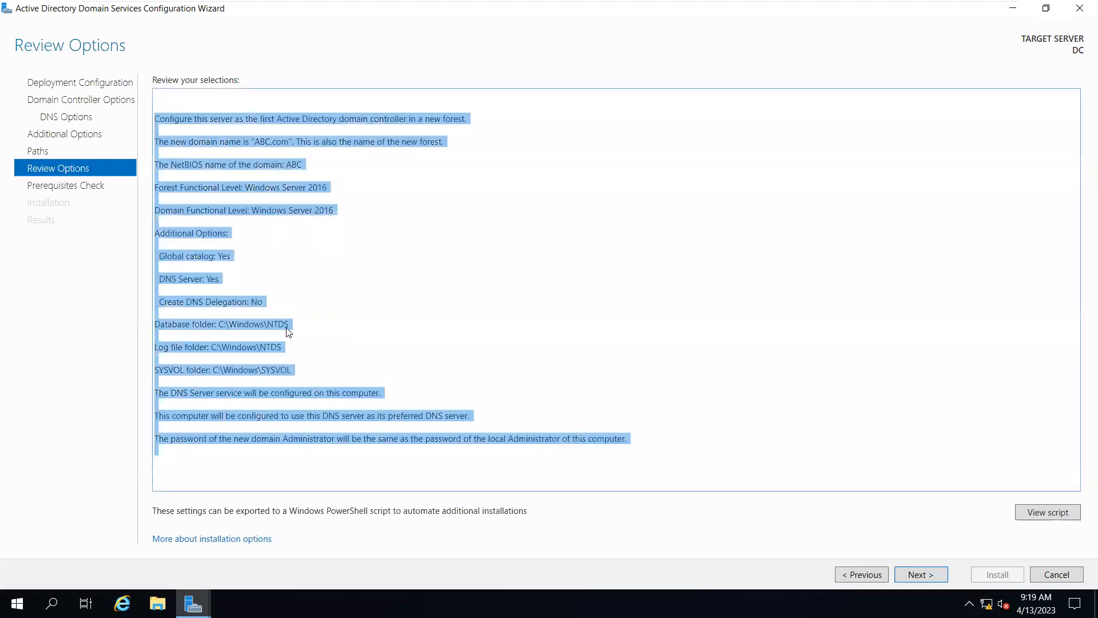
pyautogui.doubleClick(261, 325)
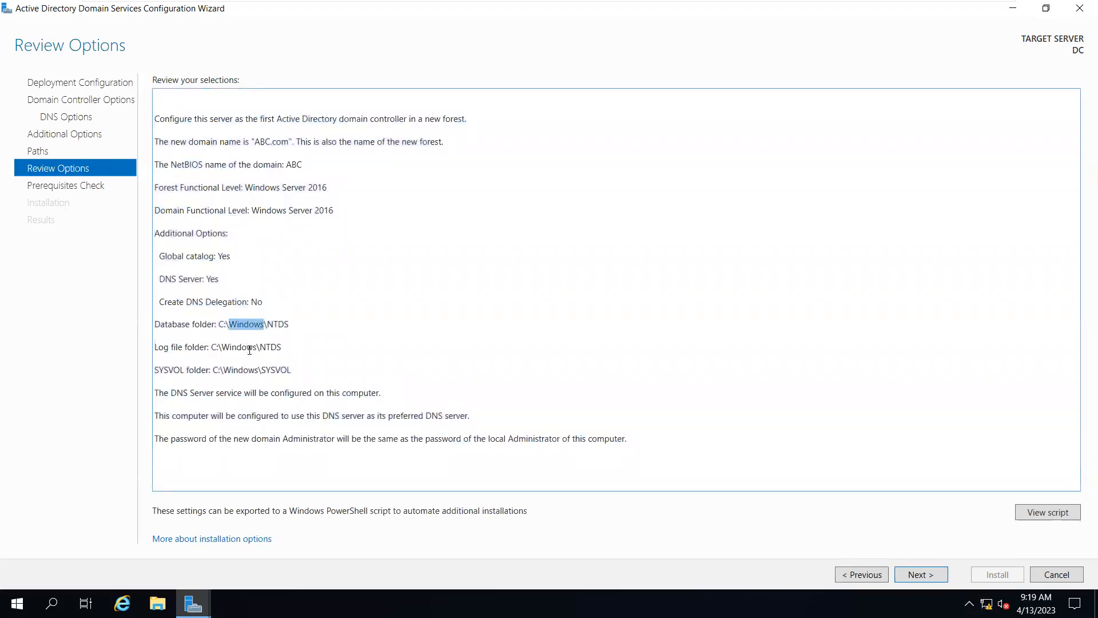
pyautogui.doubleClick(249, 348)
pyautogui.doubleClick(251, 325)
pyautogui.click(911, 574)
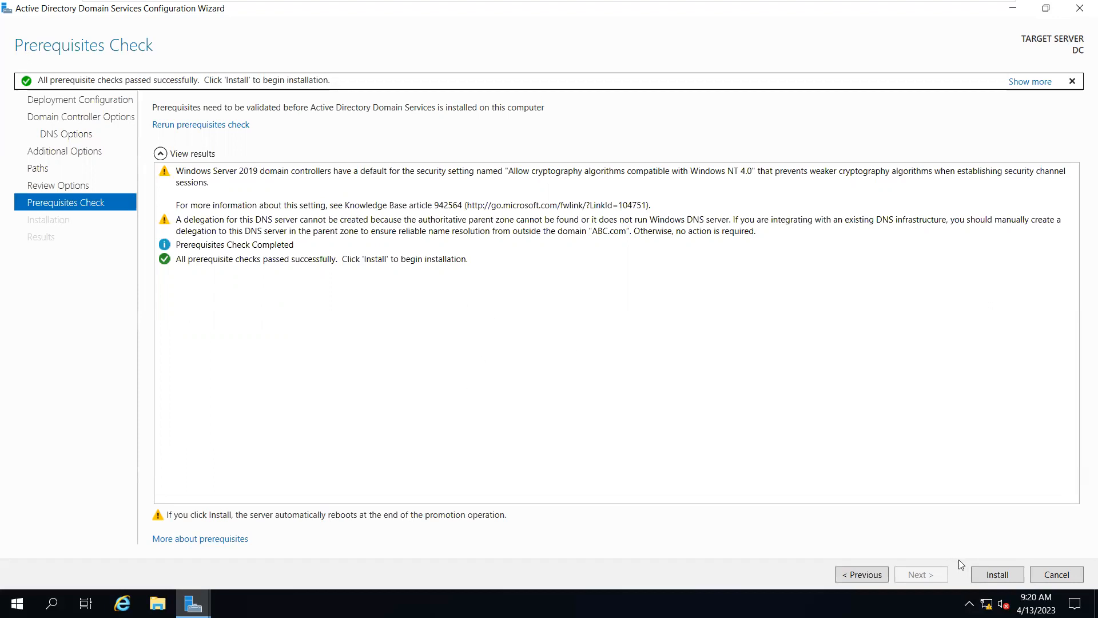
pyautogui.click(994, 576)
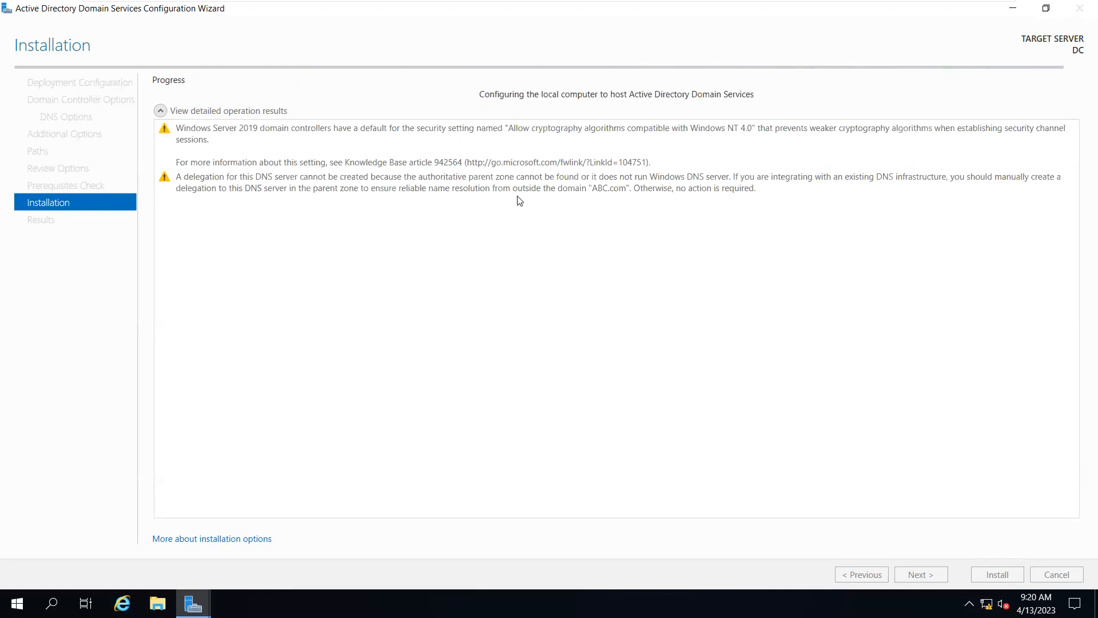
# Leave the DC virtual machine's full-screen view and switch to the Citrix Intro presentation in PowerPoint.
pyautogui.moveTo(675, 3)
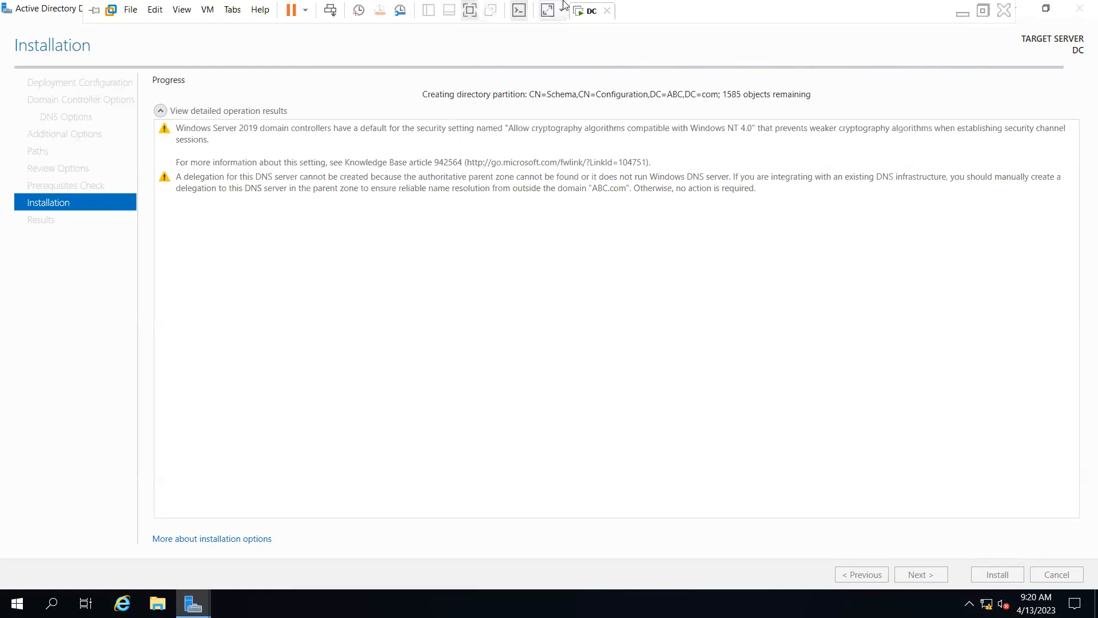
pyautogui.click(982, 17)
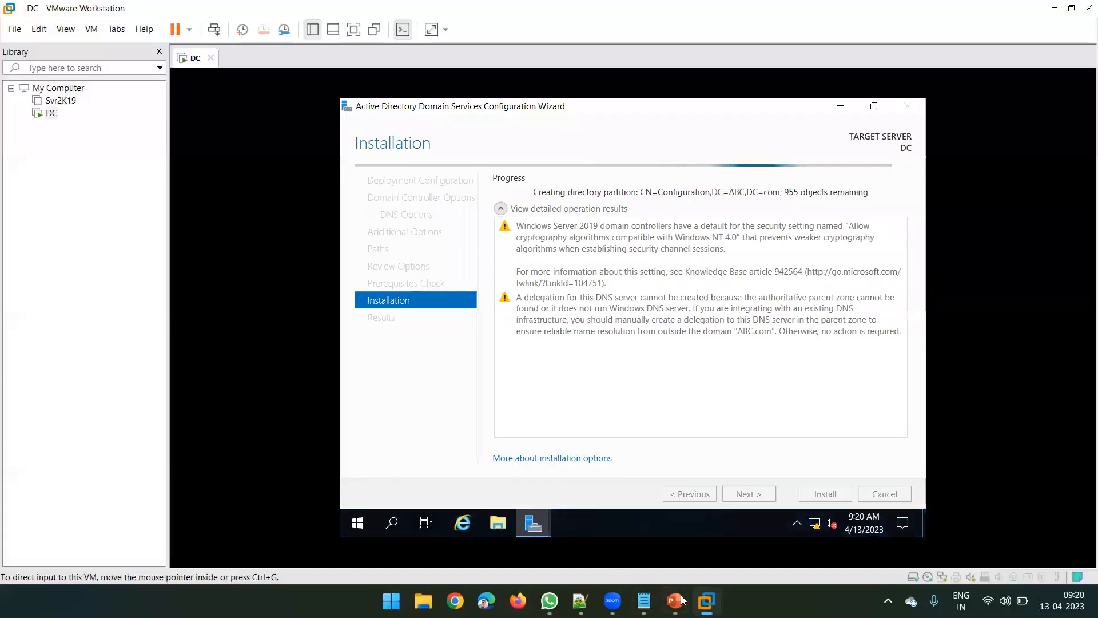
pyautogui.click(681, 600)
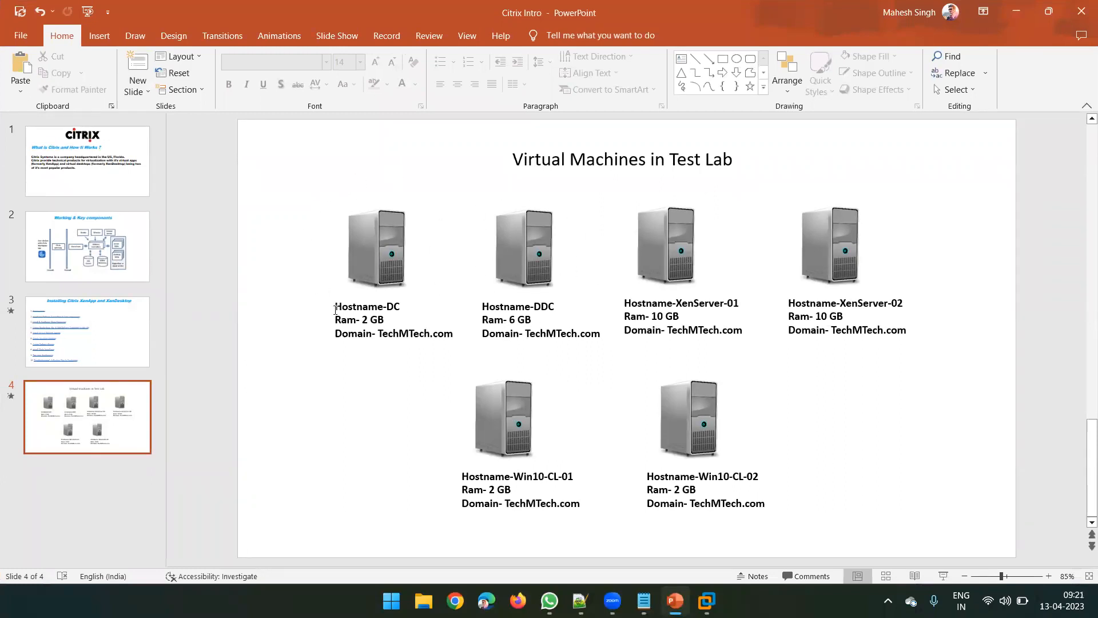
# Shift the DC and DDC server pictures slightly to the left on the Virtual Machines in Test Lab slide.
pyautogui.click(381, 257)
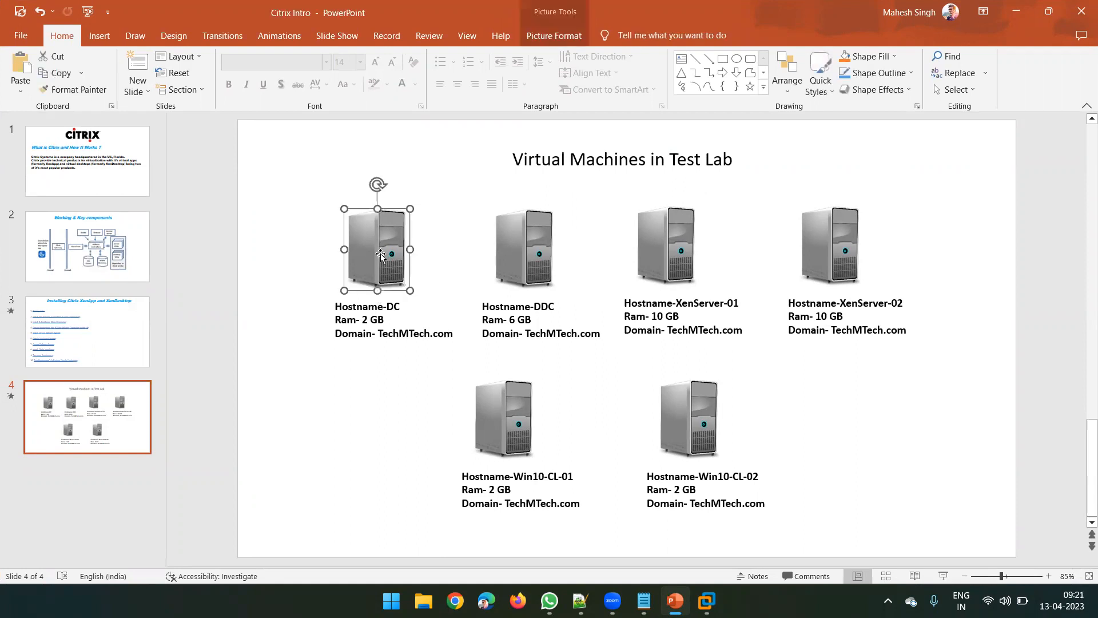
pyautogui.moveTo(380, 255); pyautogui.dragTo(375, 255)
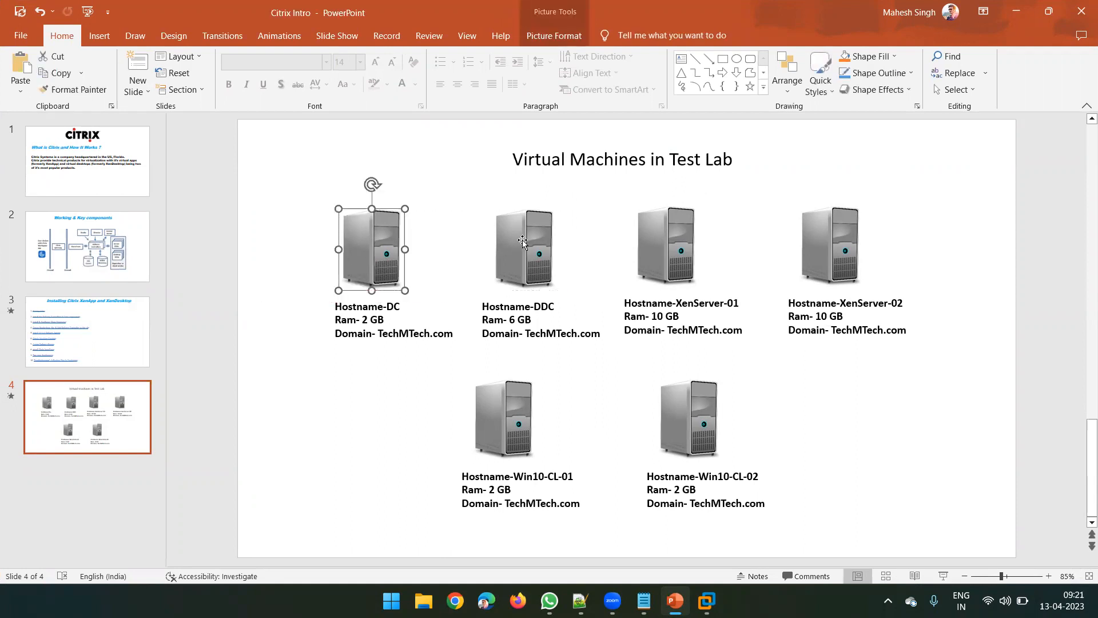
pyautogui.click(522, 240)
pyautogui.moveTo(521, 241); pyautogui.dragTo(512, 242)
# Examine the hostname, RAM and domain labels of the DC and DDC servers, and return to VMware Workstation.
pyautogui.click(522, 323)
pyautogui.click(518, 249)
pyautogui.click(524, 307)
pyautogui.click(511, 222)
pyautogui.click(516, 306)
pyautogui.click(350, 266)
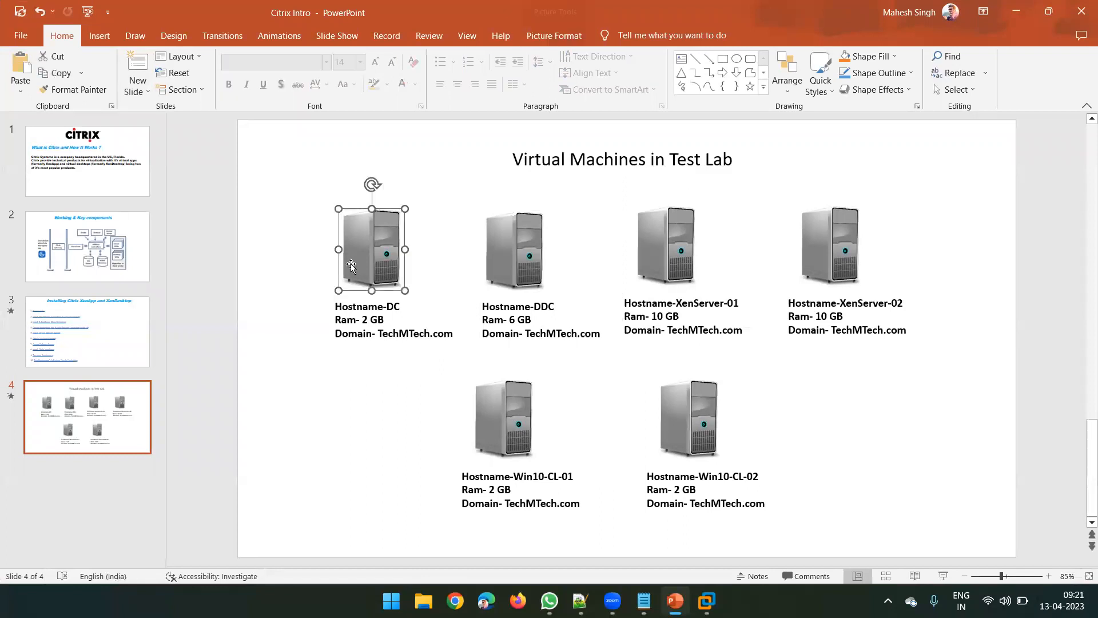
pyautogui.click(367, 319)
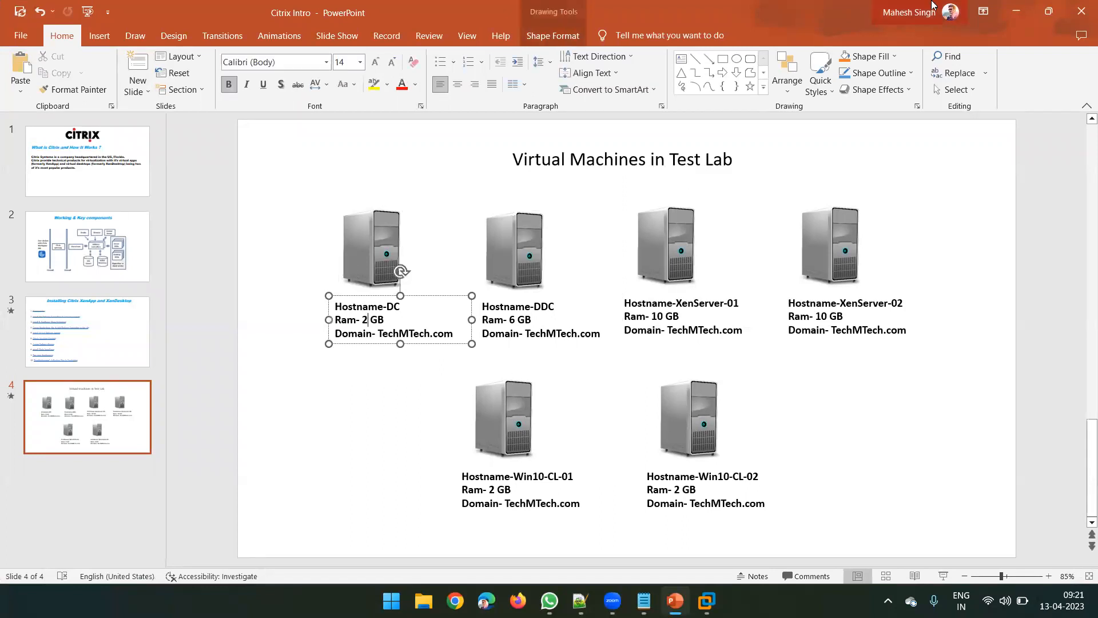
pyautogui.click(1016, 10)
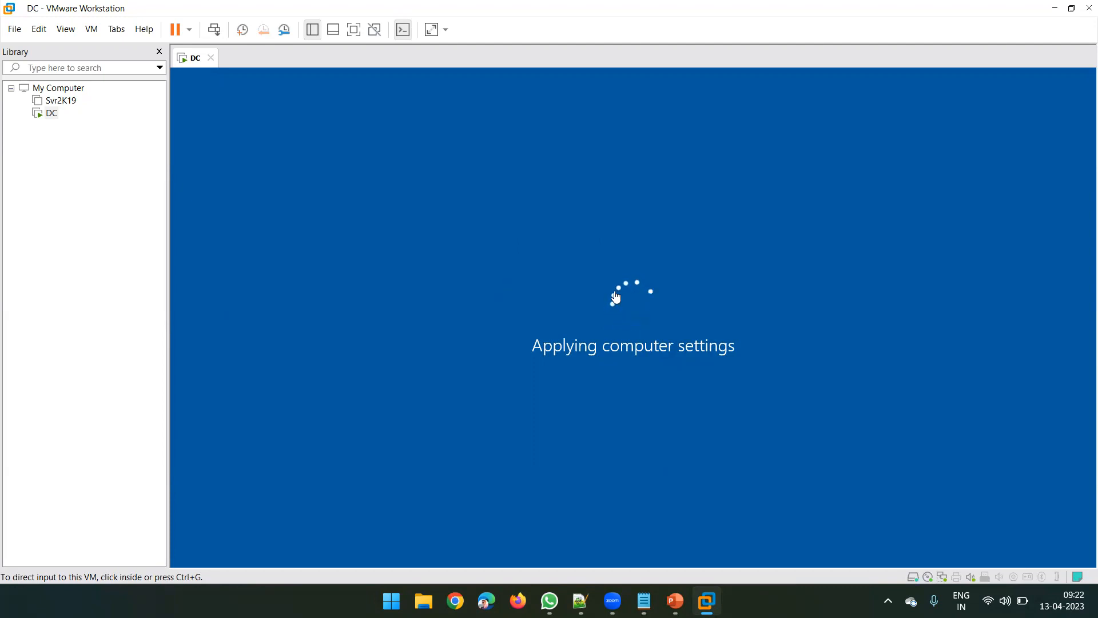
# Switch back to the PowerPoint test lab slide, examine the DDC server's details, and return to VMware Workstation.
pyautogui.click(439, 327)
pyautogui.click(674, 601)
pyautogui.click(513, 245)
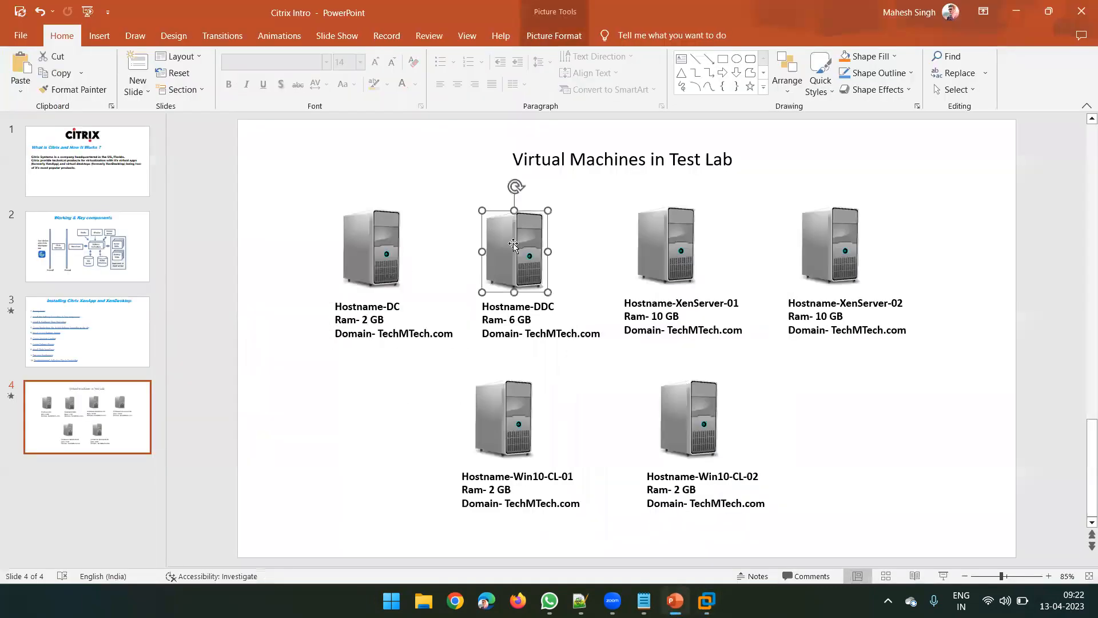
pyautogui.click(515, 308)
pyautogui.click(509, 263)
pyautogui.click(517, 313)
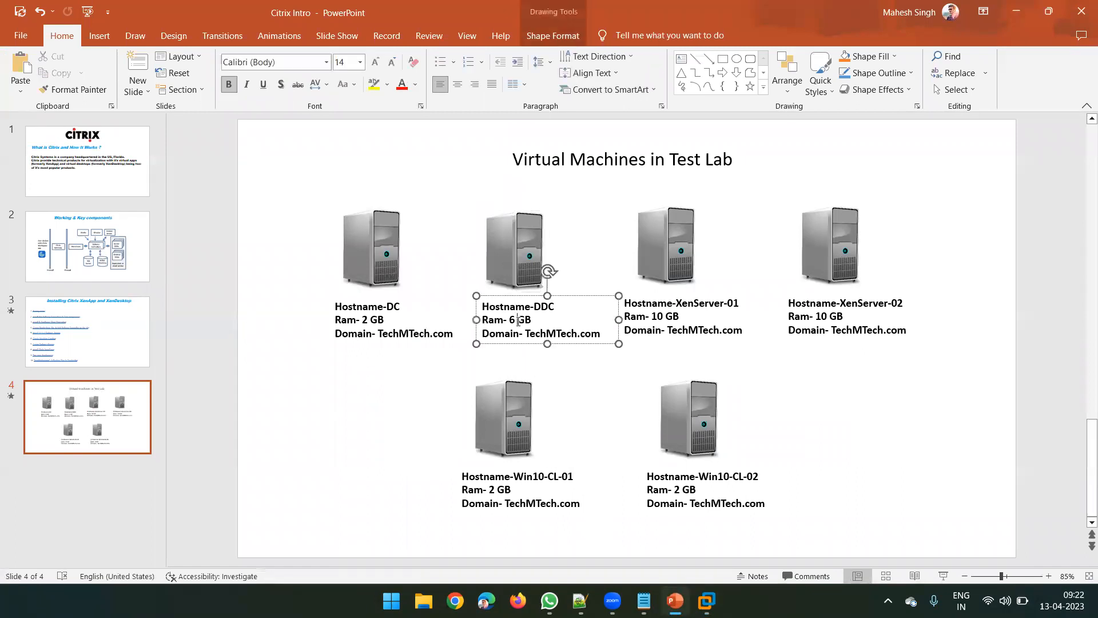
pyautogui.click(514, 245)
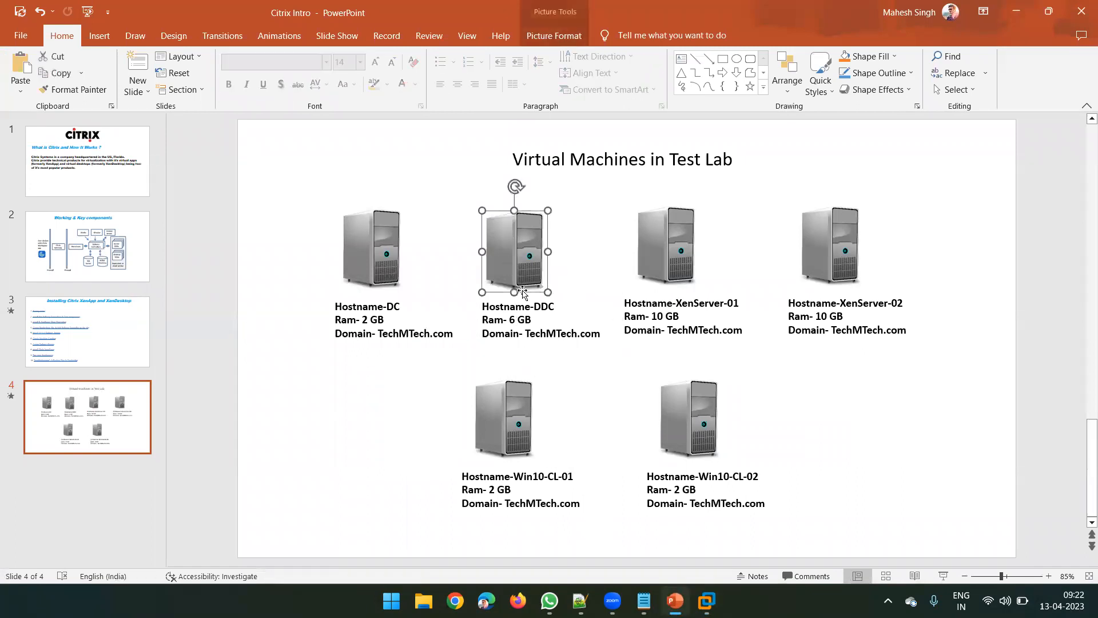
pyautogui.click(1016, 11)
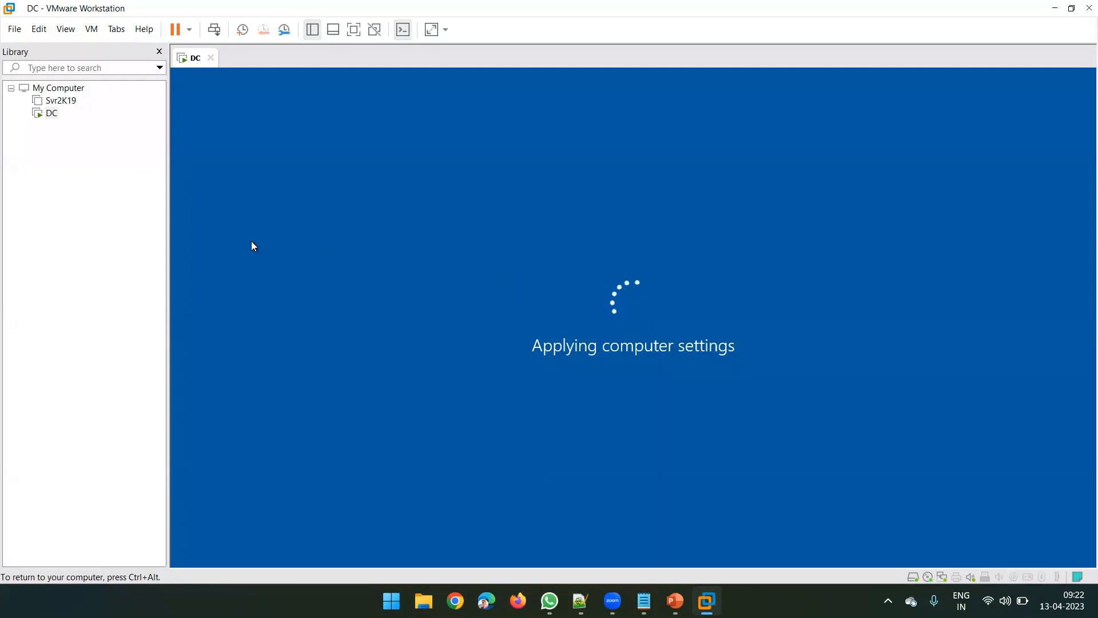
pyautogui.click(49, 116)
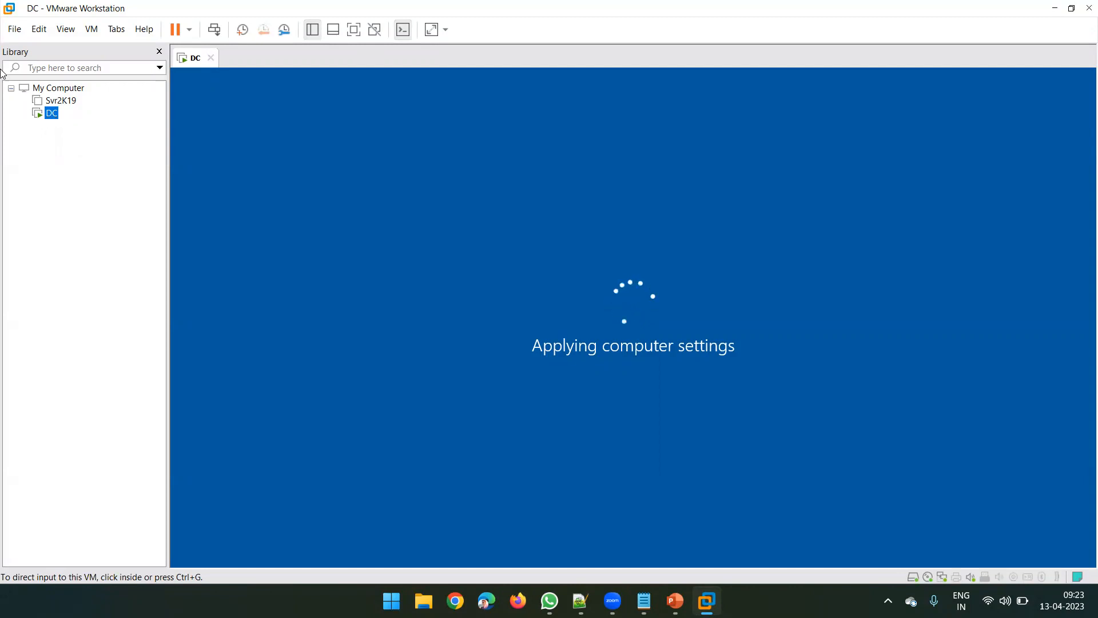
pyautogui.click(198, 177)
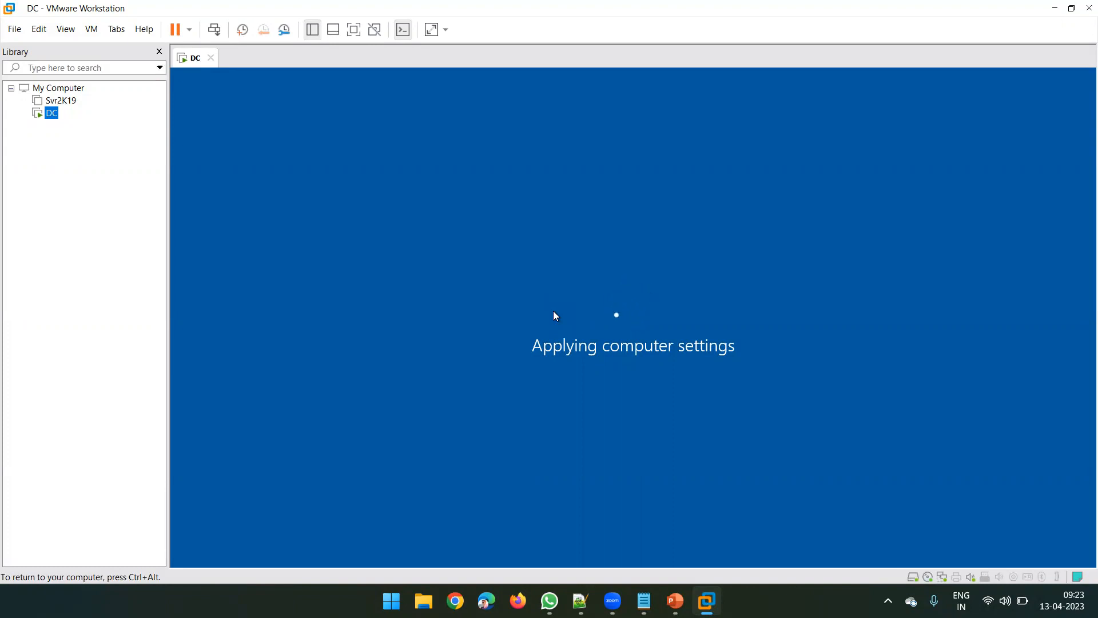
pyautogui.hotkey('ctrl', 'alt')
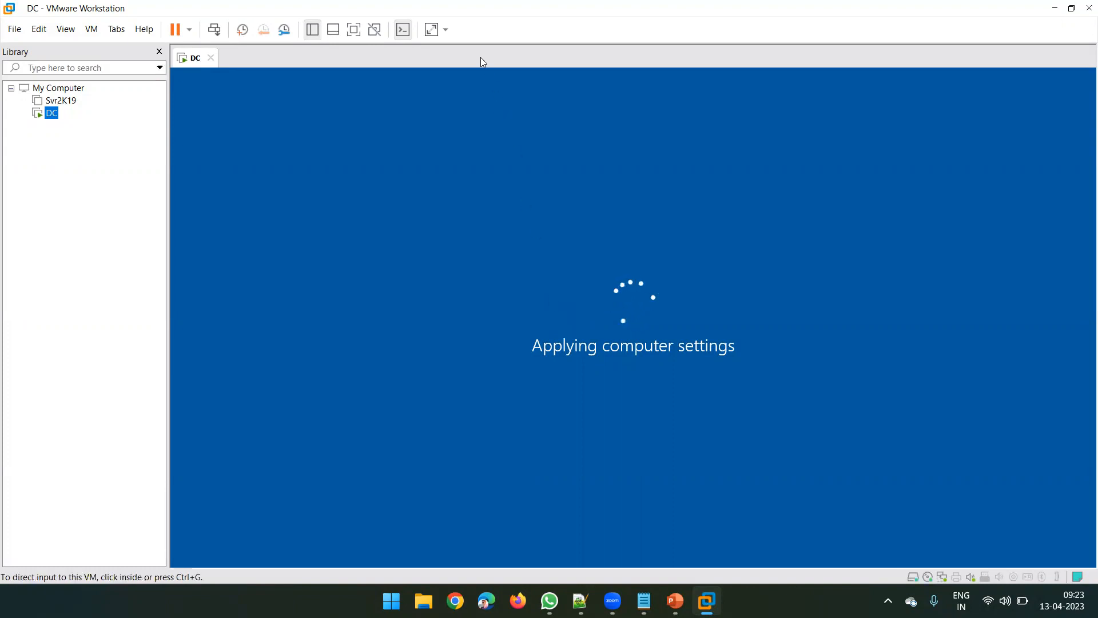
pyautogui.click(476, 71)
pyautogui.click(458, 90)
pyautogui.click(643, 75)
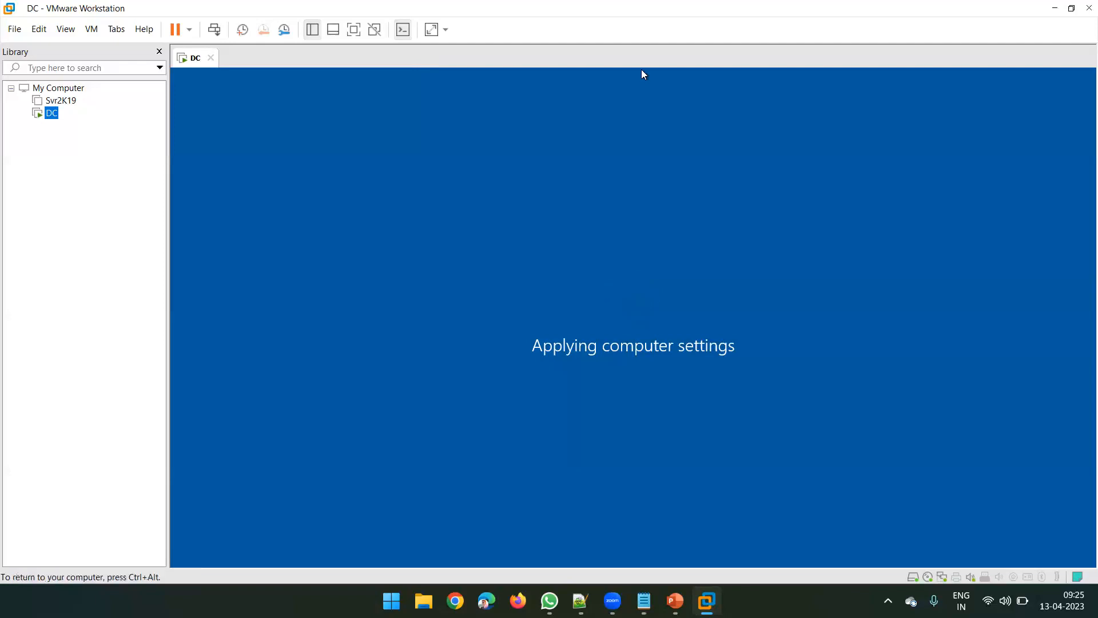